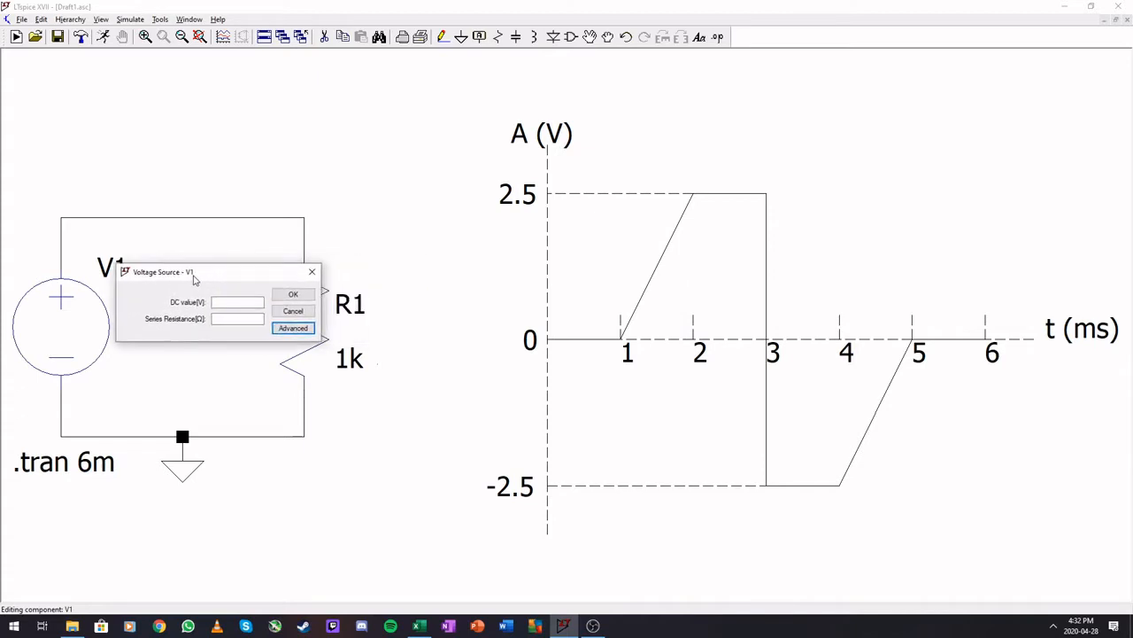
- In V1's advanced settings, enter the first four PWL points as time/voltage pairs: 0/0, 1m/0, 2m/2.5 and 3m/2.5
left_click(292, 322)
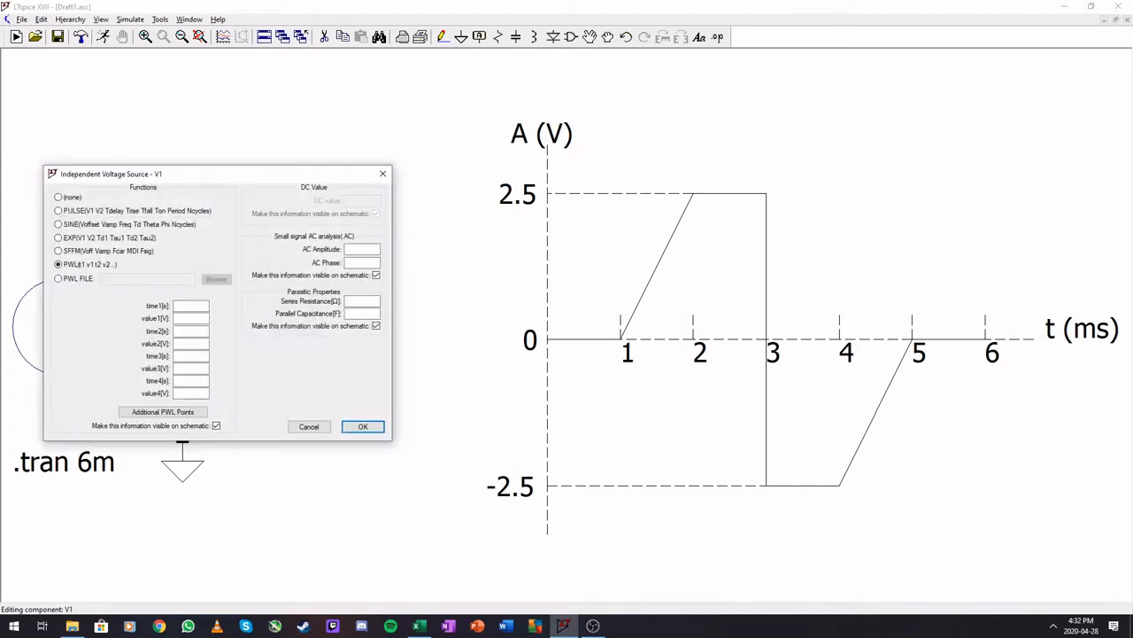
left_click(191, 306)
type("0")
key("Tab")
type("0")
key("Tab")
type("1m")
key("Tab")
type("0")
type("m")
type("2.5")
type("3m")
type("2.5")
key("Tab")
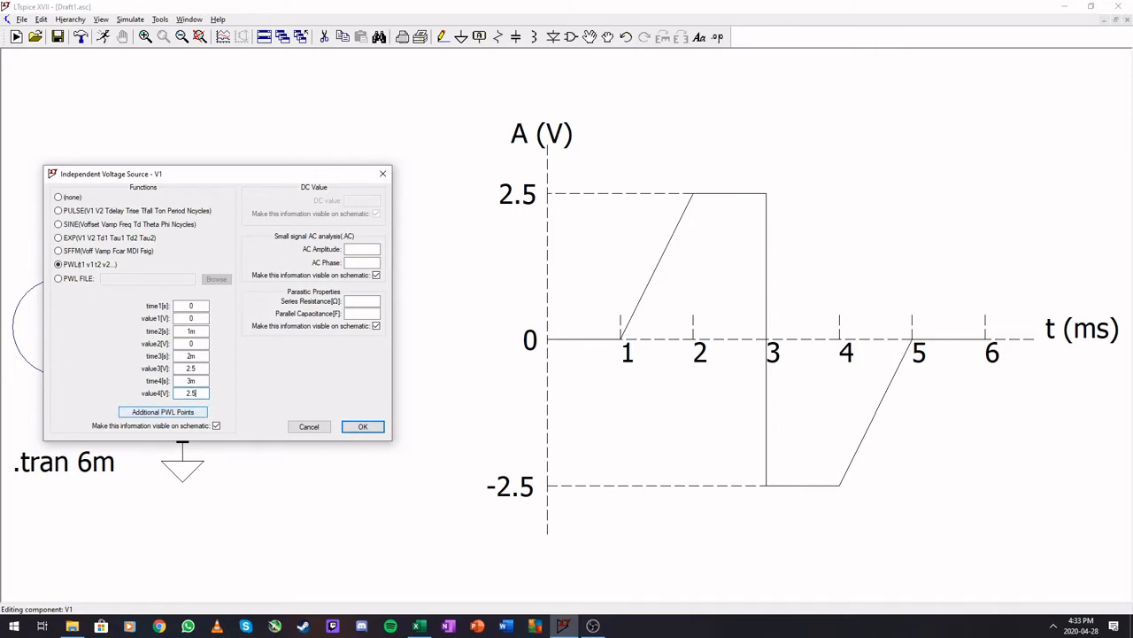
- Add the additional PWL points 3.000001m/-2.5, 4m/-2.5 and 5m/0 to V1 and apply the source settings
key("Return")
left_click_drag(212, 200, 417, 214)
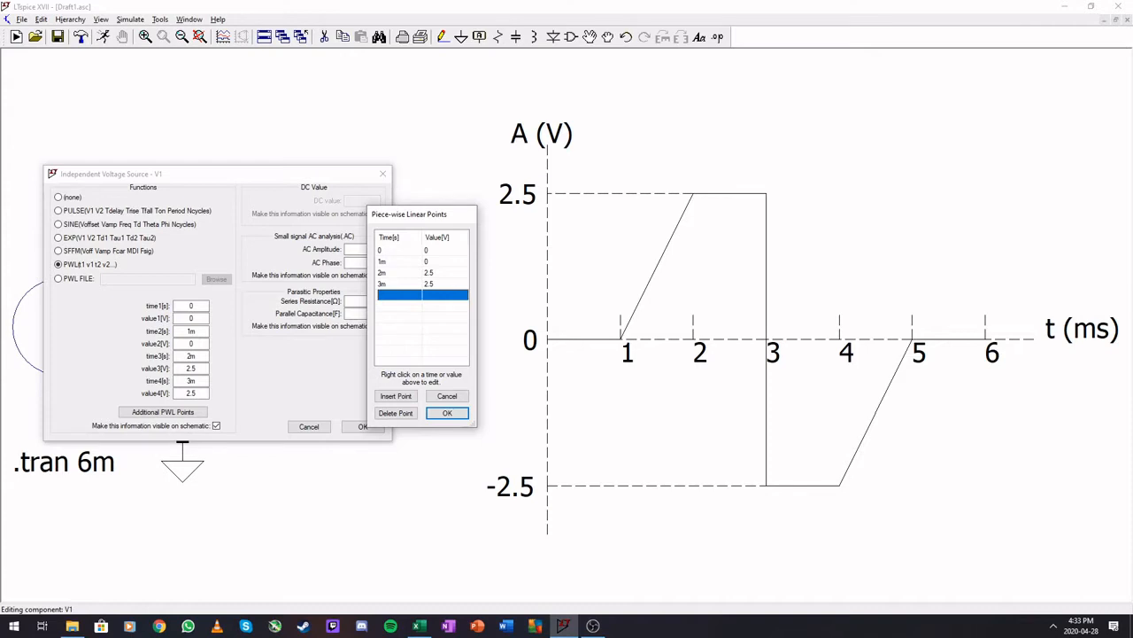
right_click(384, 294)
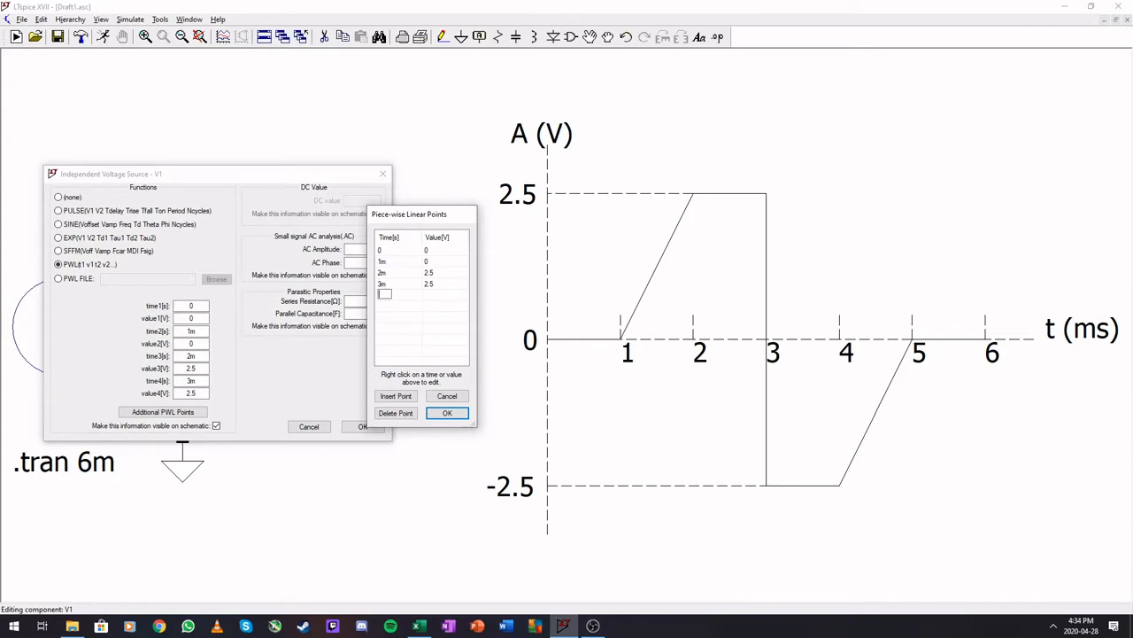
type("3.000001m")
key("Tab")
type("-2.5")
key("Tab")
type("4m")
key("Tab")
type("-2.5")
key("Tab")
type("5m")
key("Tab")
type("0")
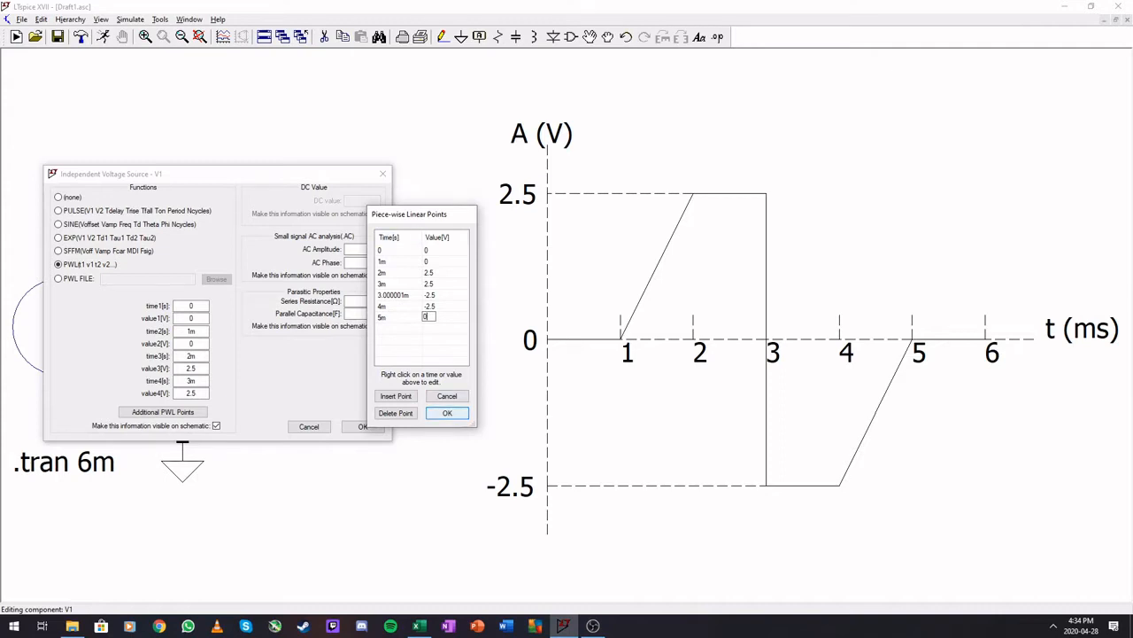
left_click(447, 412)
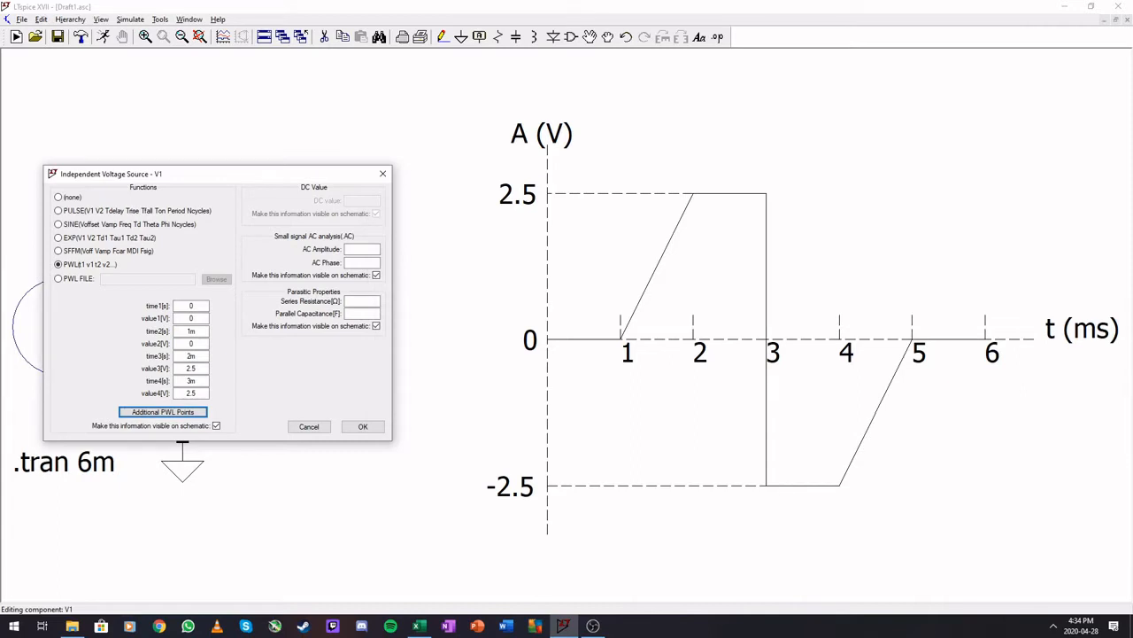
left_click(363, 426)
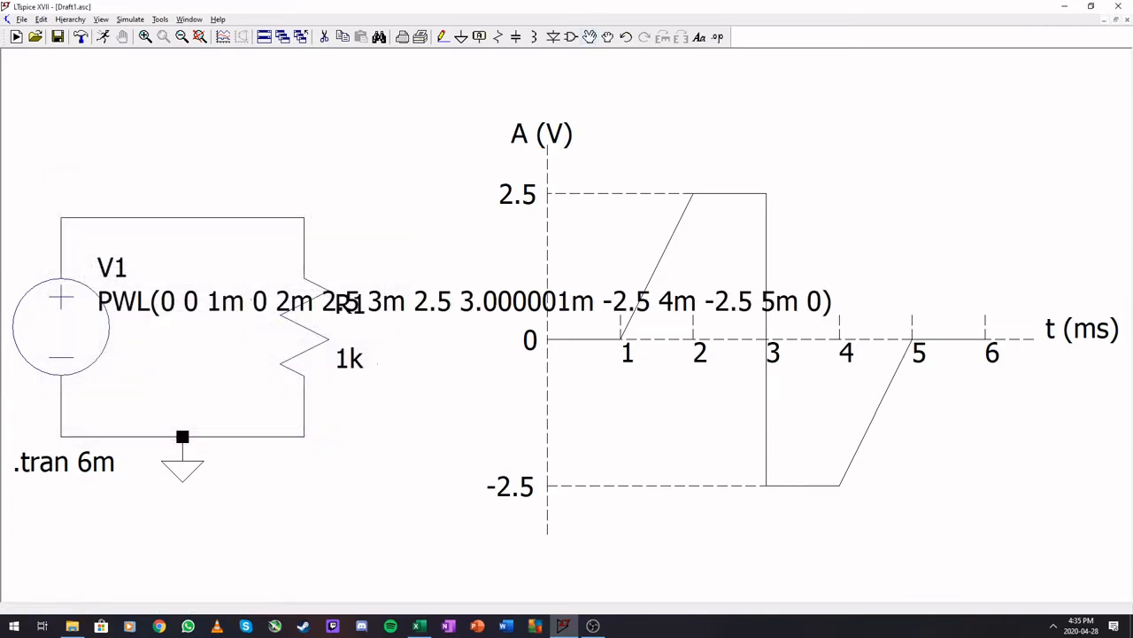
- Move V1's PWL value text to the empty area below the circuit
left_click(99, 301)
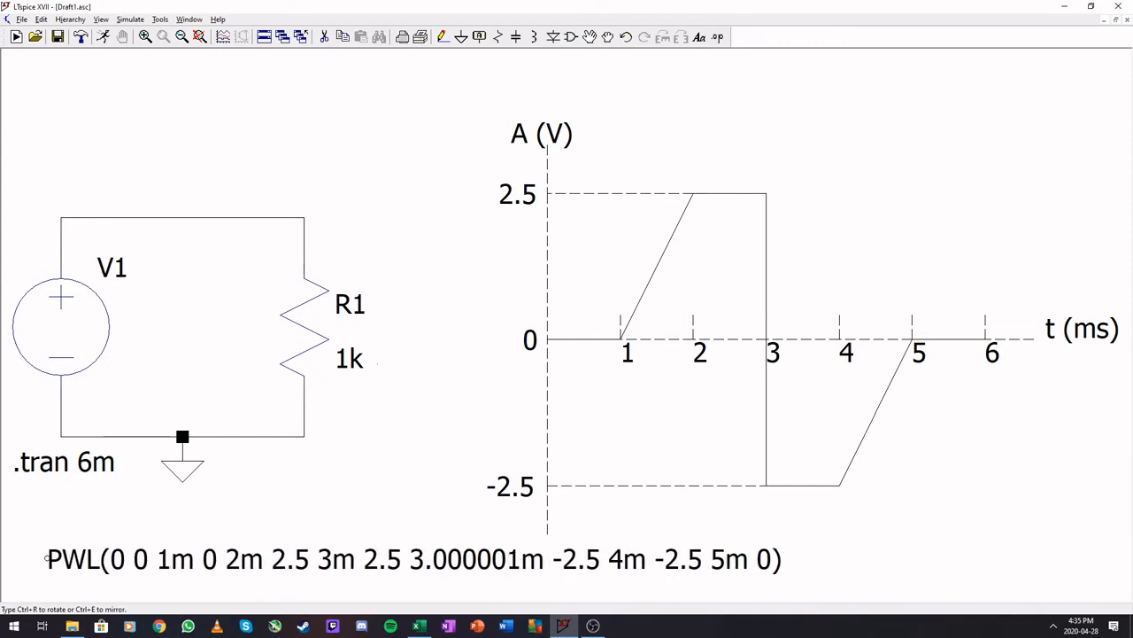
left_click(35, 552)
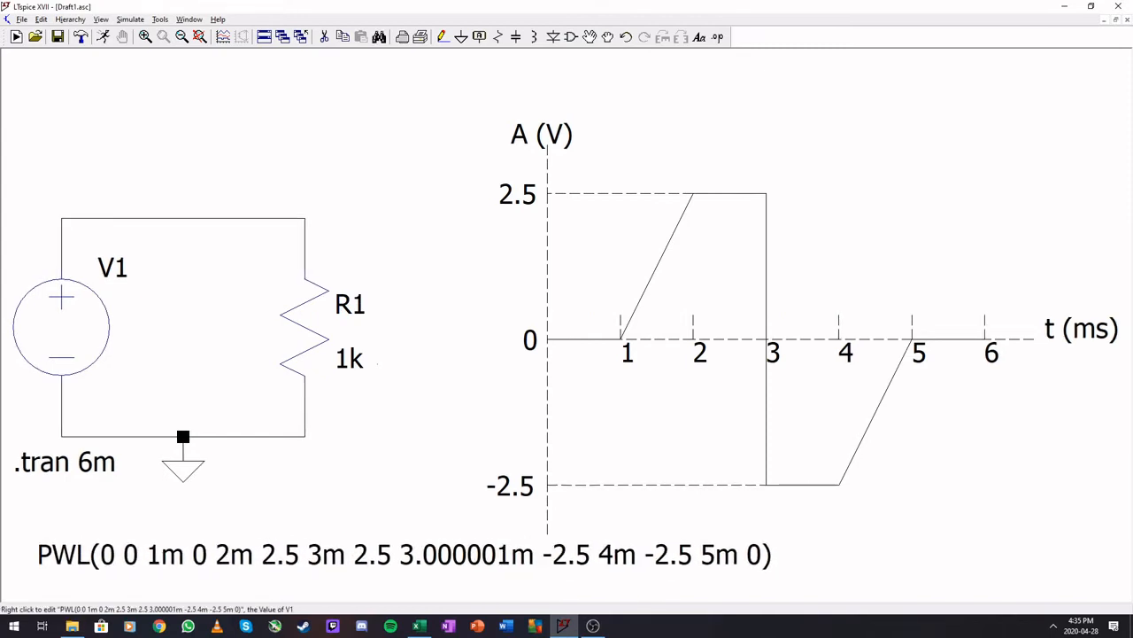
right_click(354, 554)
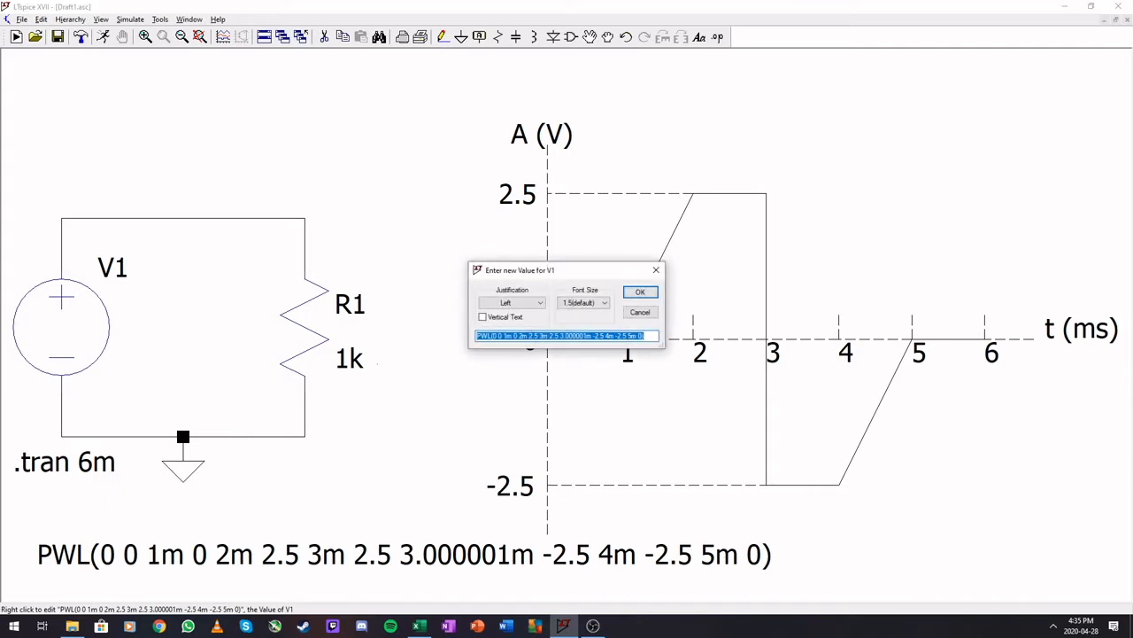
left_click(641, 311)
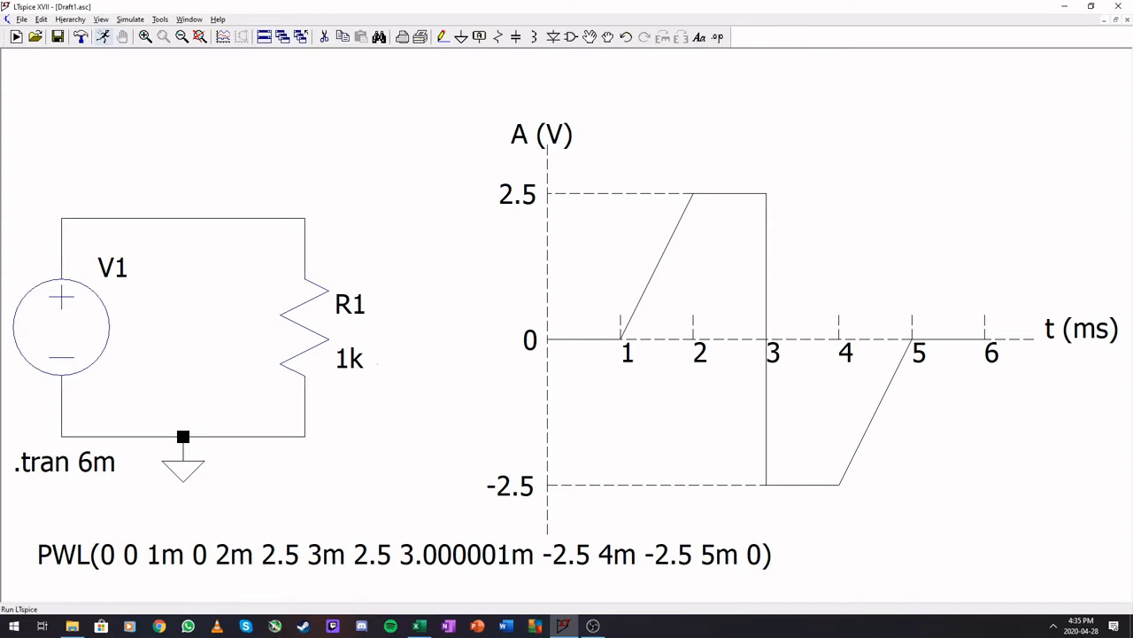
- Run the transient simulation and plot the voltage at the circuit's upper node between V1 and R1
left_click(103, 36)
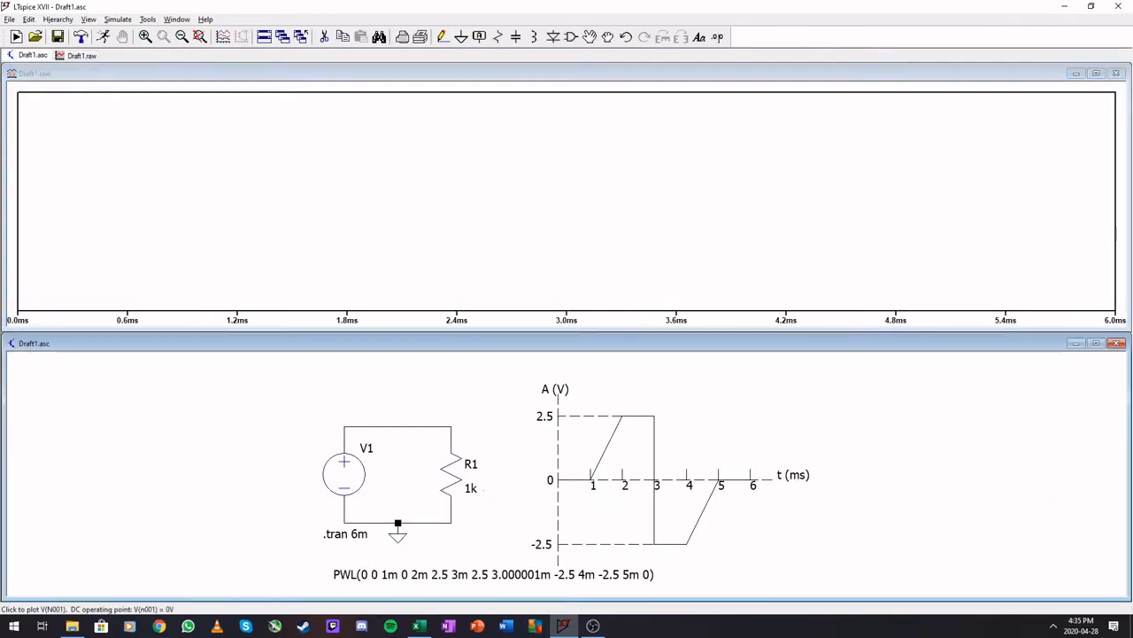
left_click(397, 426)
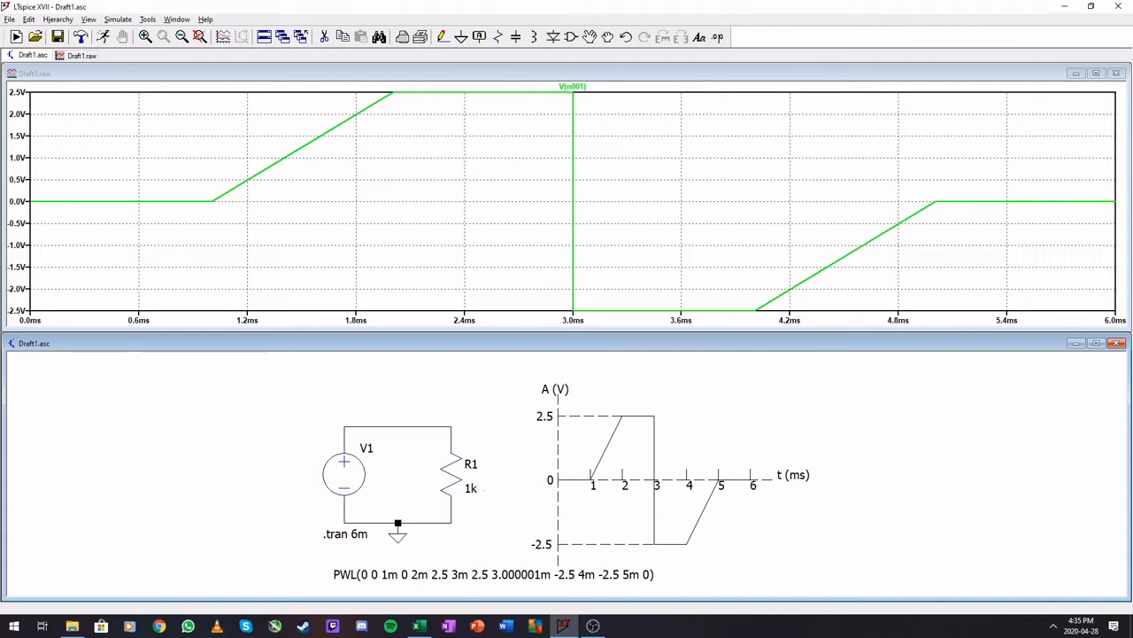
- Switch to File Explorer and examine the time and value columns in Differenciate signal.txt and Integrate signal.txt
left_click(72, 626)
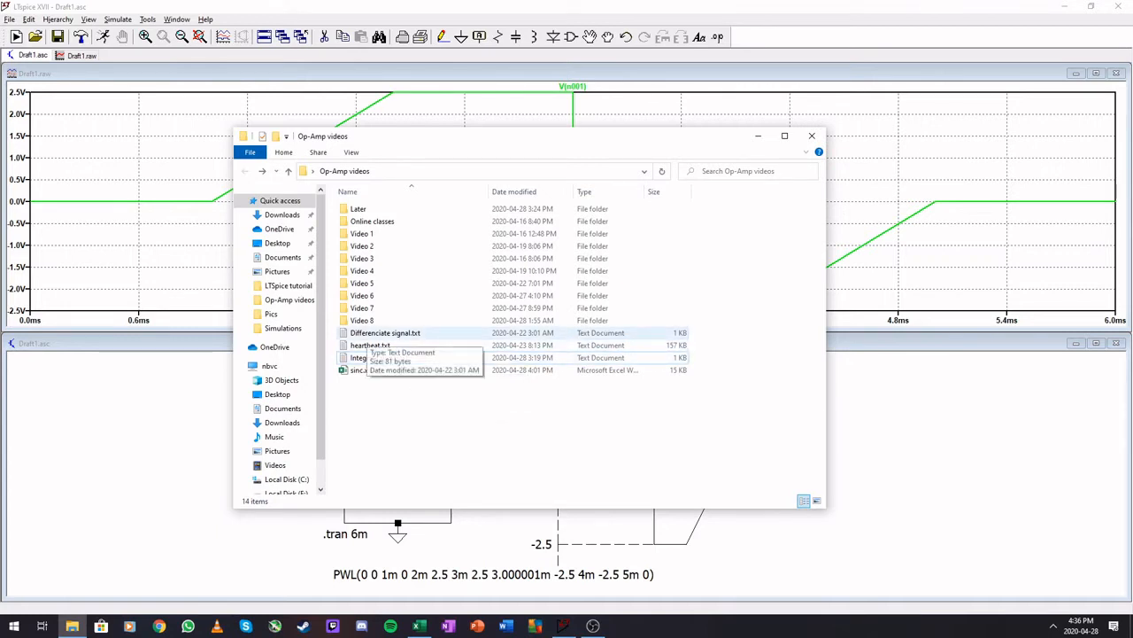
double_click(381, 332)
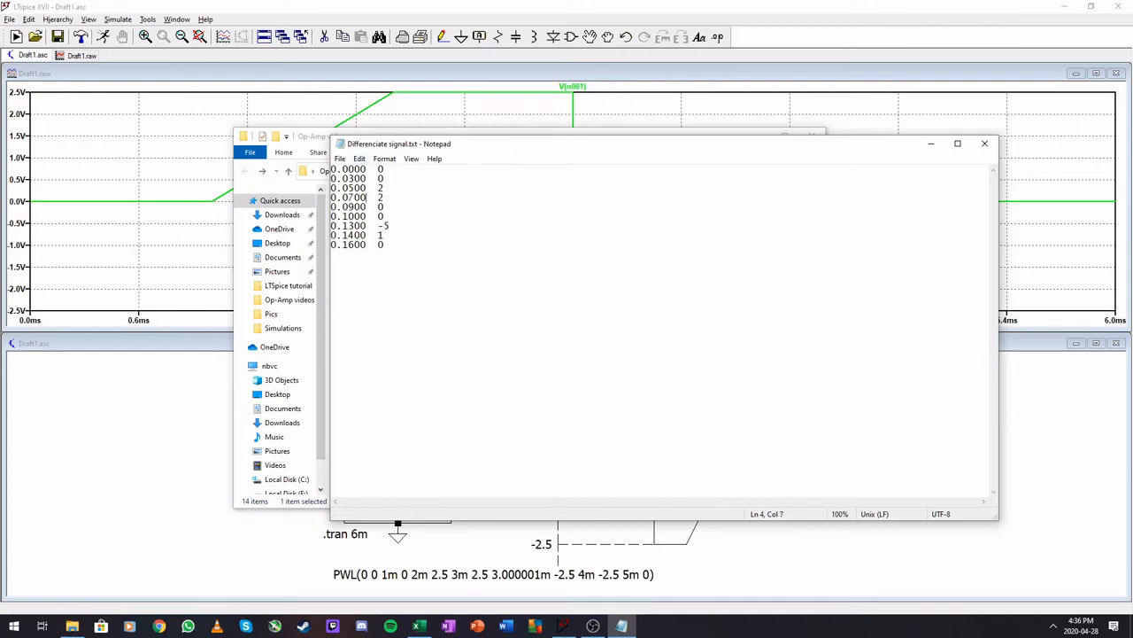
key("Left")
key("Left")
key("Left")
key("Up")
key("Up")
key("Up")
key("Down")
key("Down")
key("Down")
key("Down")
key("Down")
key("Down")
key("Down")
key("Down")
key("Up")
key("Up")
key("Down")
key("Down")
key("Down")
left_click(984, 144)
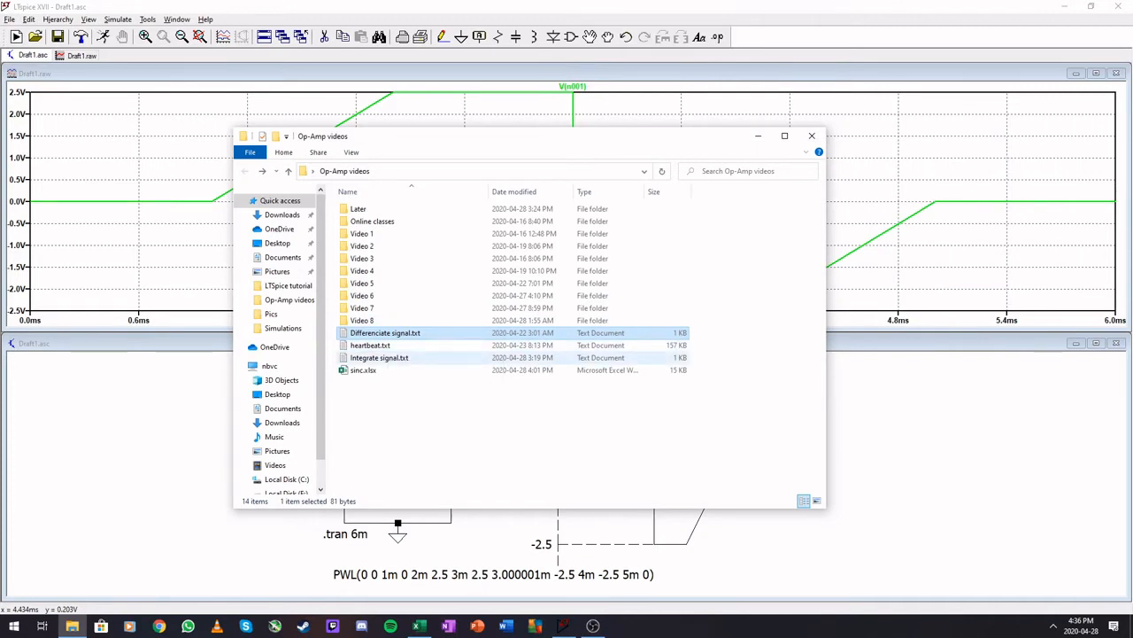
double_click(379, 357)
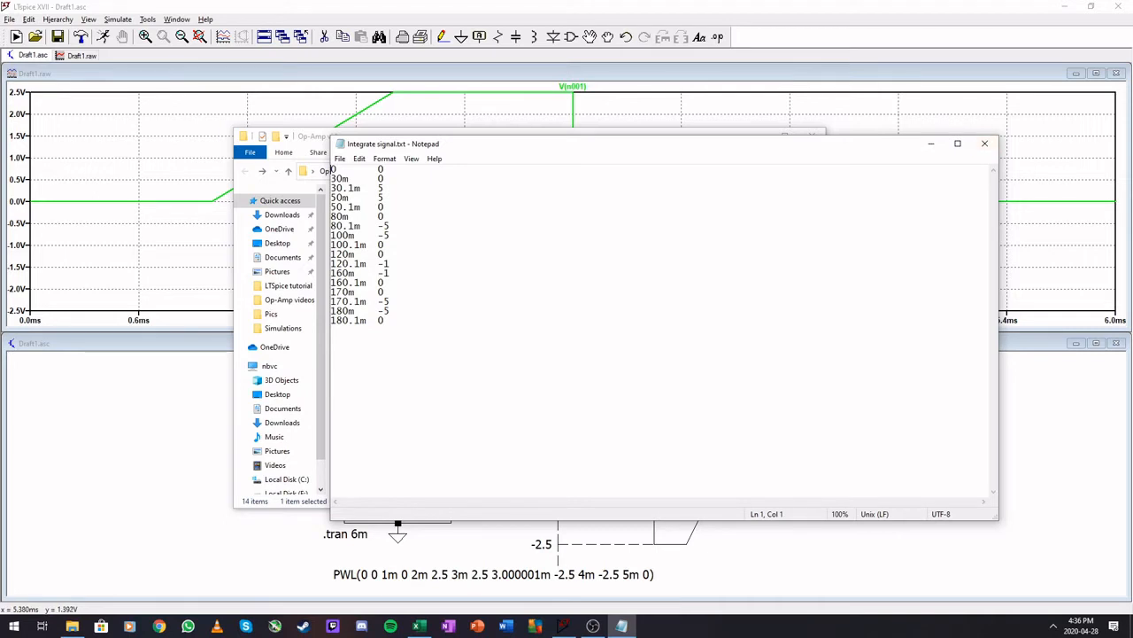
left_click(985, 143)
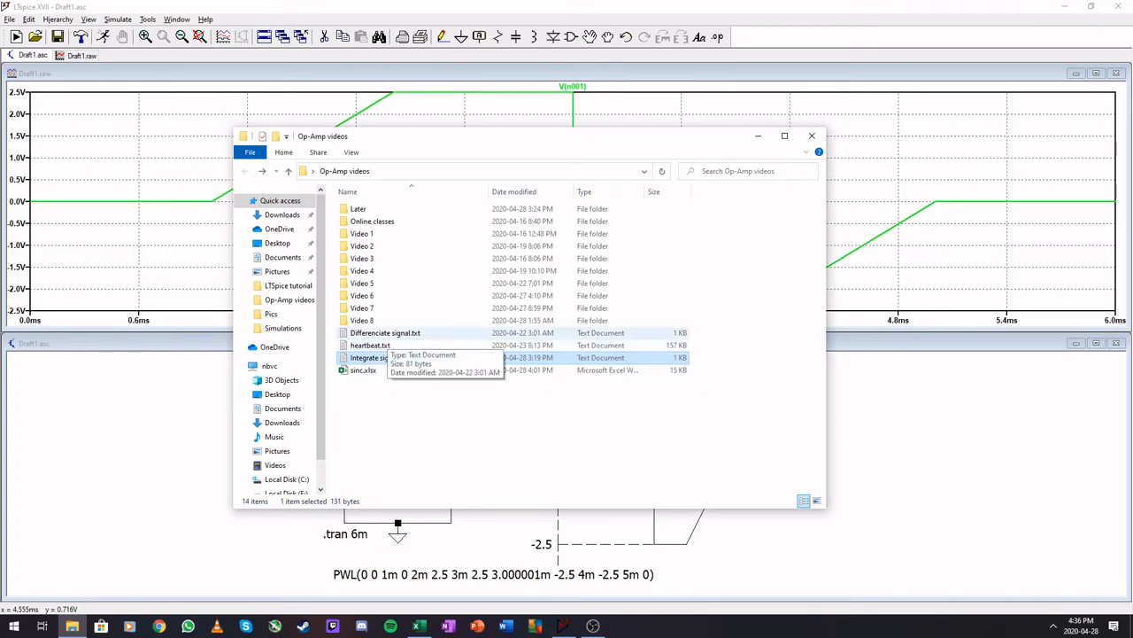
- Try exponents E0 and E-2 on the -5 value in Differenciate signal.txt, remove them, and save and close the file
double_click(385, 334)
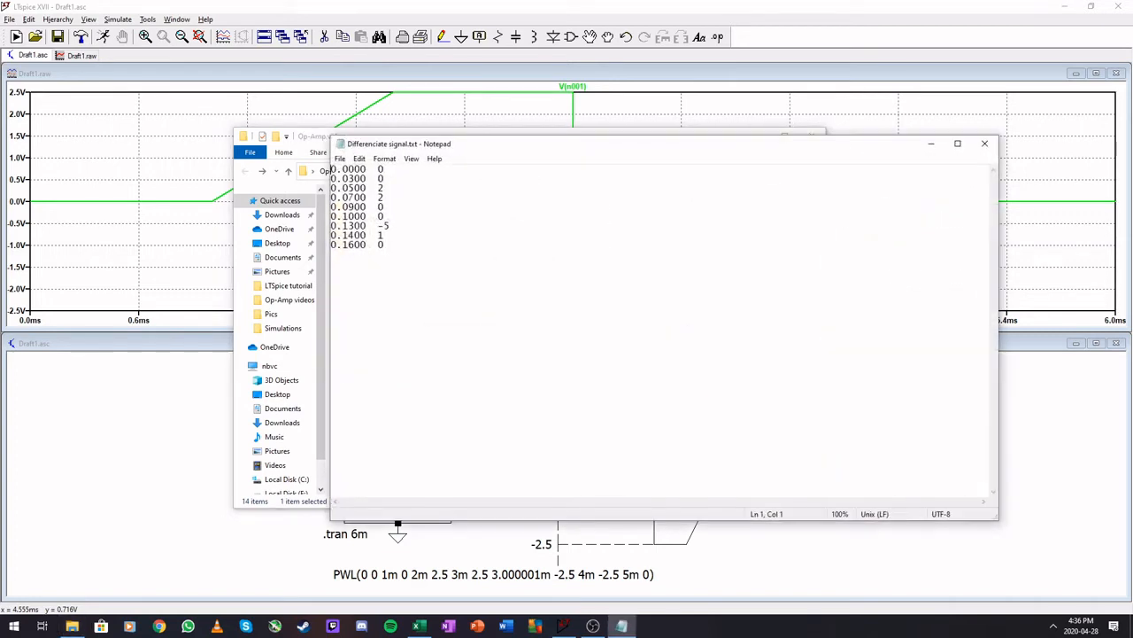
left_click(390, 226)
type("E0")
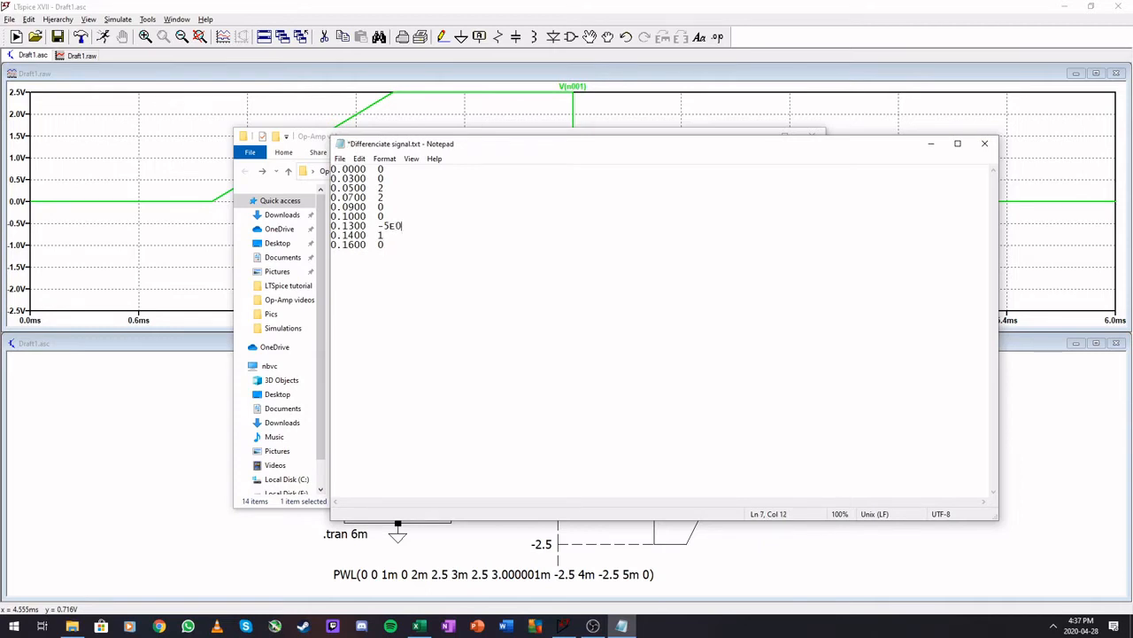
key("BackSpace")
type("-")
type("2")
key("BackSpace")
key("BackSpace")
key("BackSpace")
key("ctrl+s")
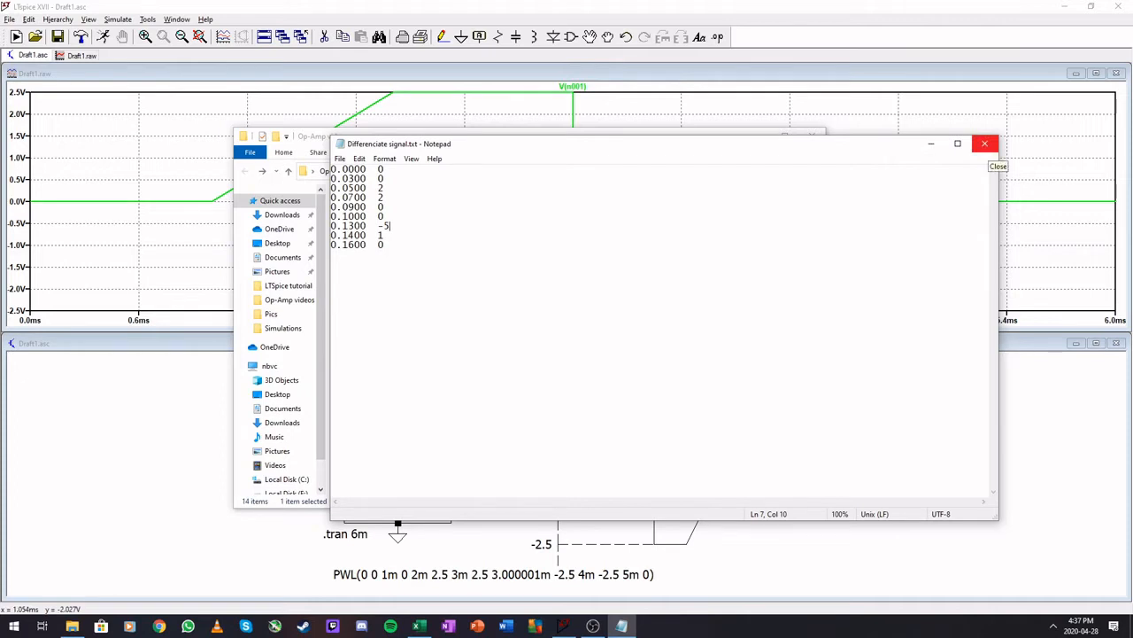
left_click(984, 143)
- Create a text document named asdadqdq.txt in the Op-Amp videos folder, open it, and close the folder window
right_click(431, 443)
mouse_move(496, 583)
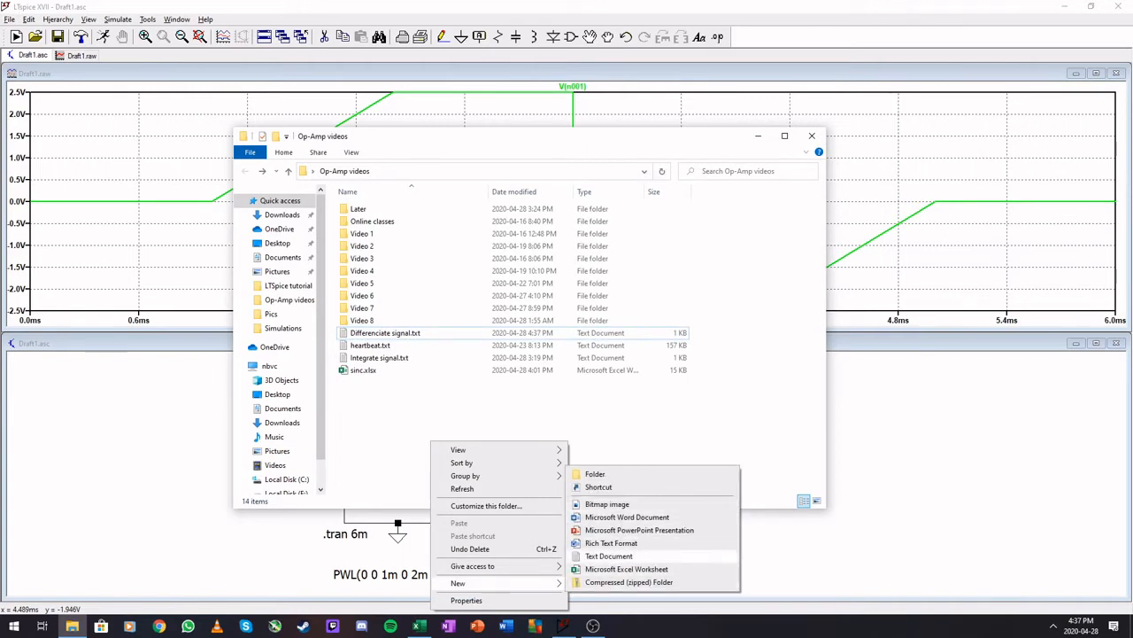
left_click(609, 556)
type("asdadqdq.txt")
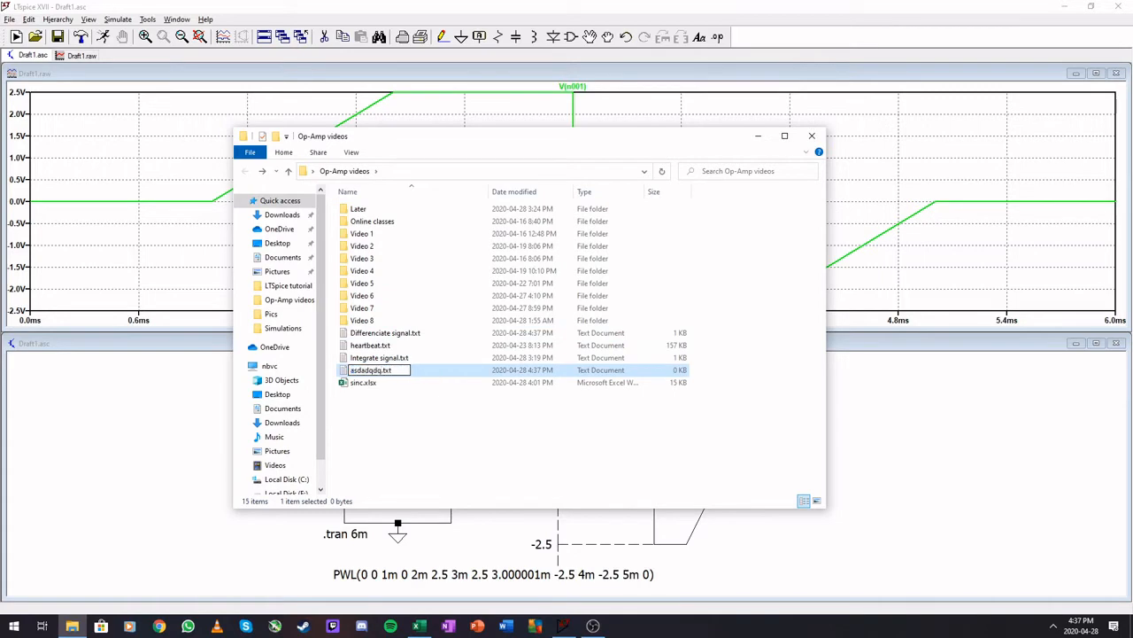
key("Return")
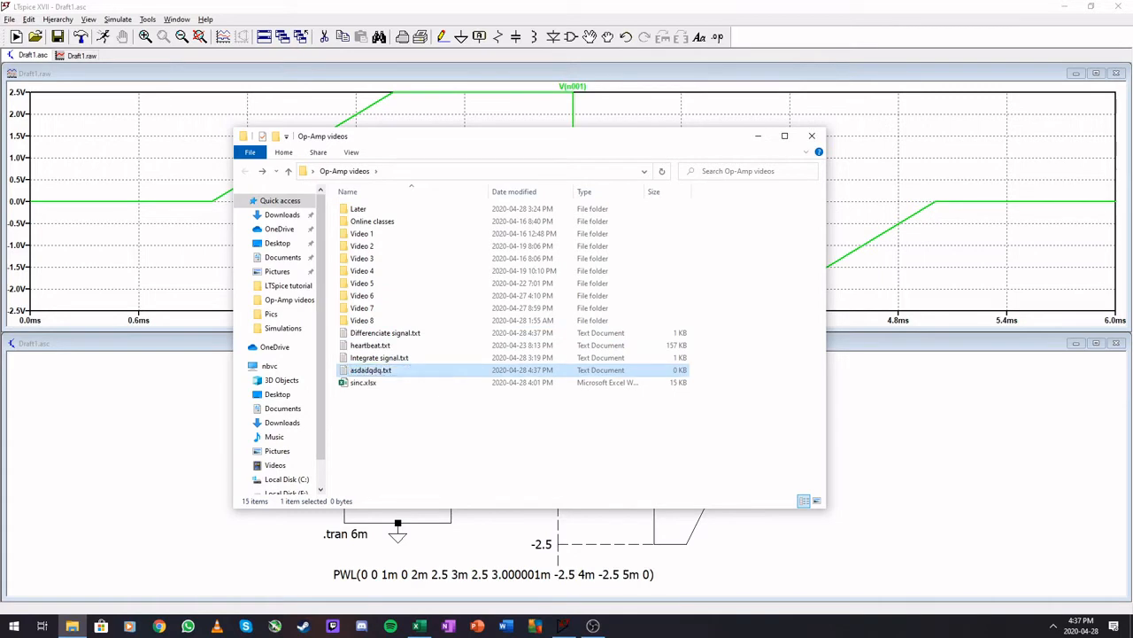
right_click(387, 372)
left_click(418, 330)
double_click(370, 369)
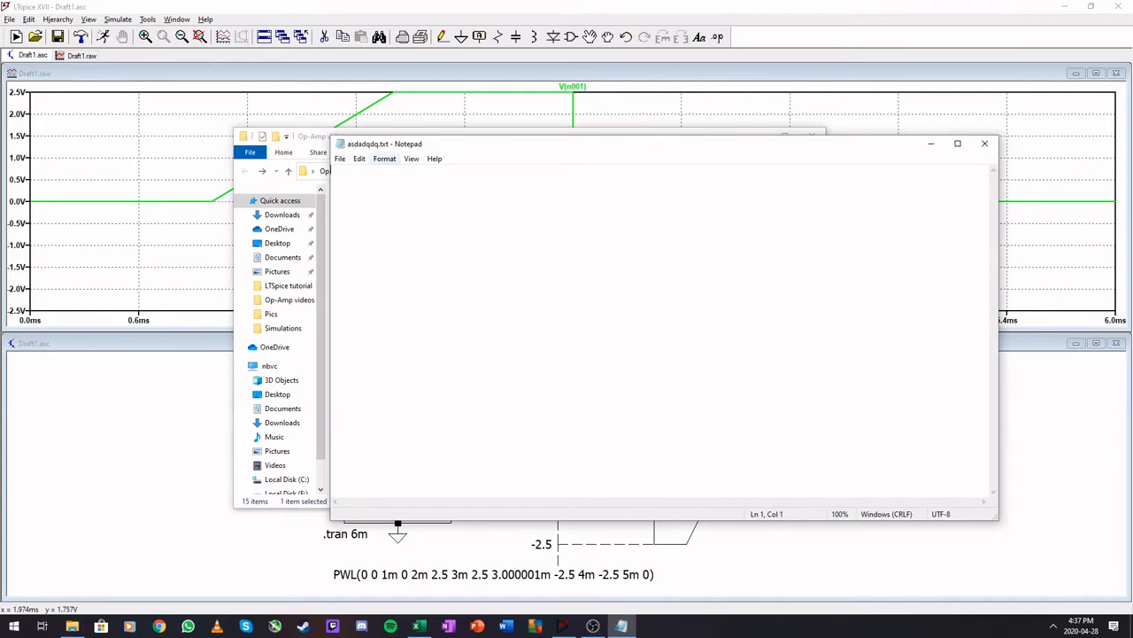
left_click_drag(390, 149, 399, 177)
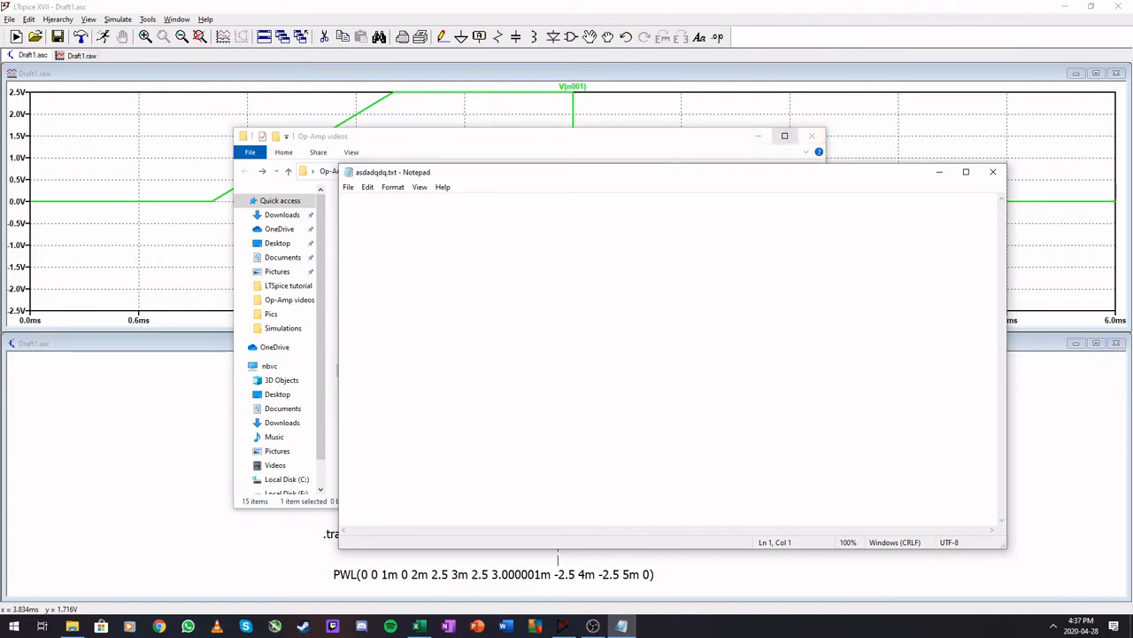
left_click(812, 135)
left_click_drag(767, 175, 646, 84)
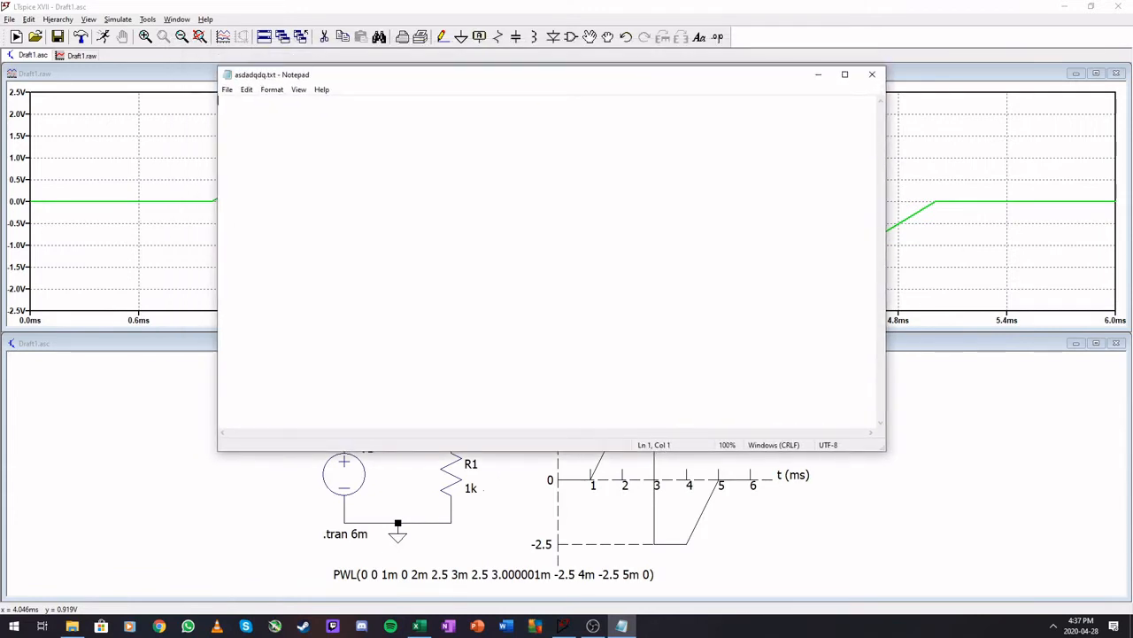
- Enter the first three tab-separated time and voltage rows in asdadqdq.txt: 0 and 0, 1m and 0, 2m and 2.5
type("0")
key("Tab")
type("0")
key("Return")
type("1m")
key("Return")
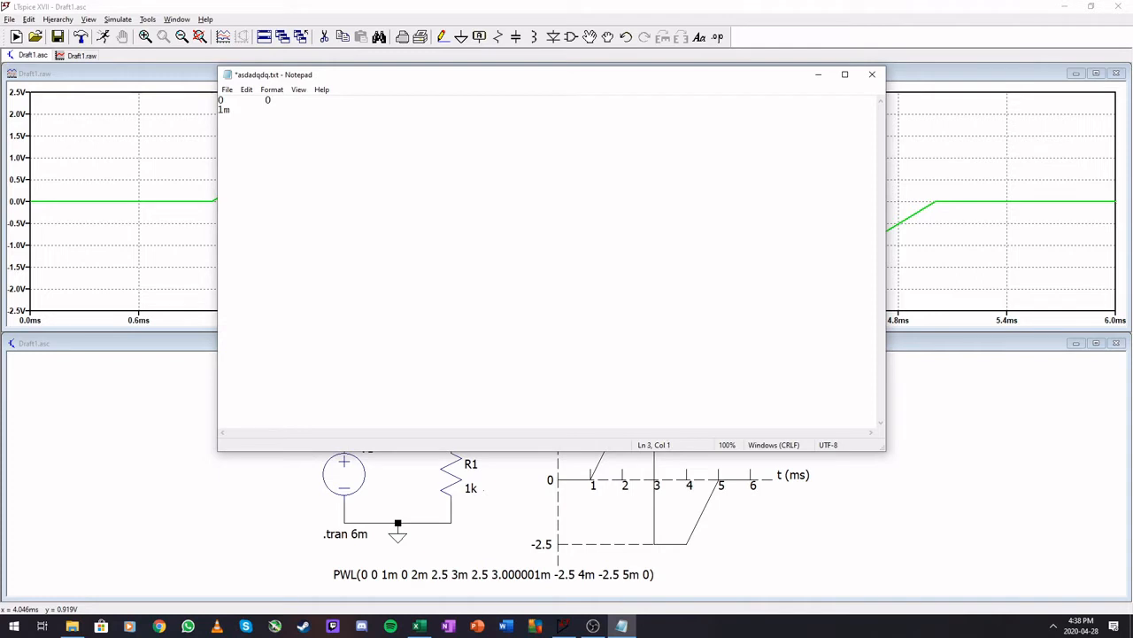
key("BackSpace")
key("Tab")
type("0 ")
type("2m\t")
type("2.")
type("5 ")
- Add the rows 3m/2.5, 3.00001/-2.5, 4m/-2.5 and 5m/0 in tab-separated columns, and save and close the text file
type("3")
type("m")
key("Tab")
type("2.5 ")
type("3.0000")
type("1")
key("Tab")
type("-2.5")
key("Return")
type("4m")
key("Tab")
type("-2.5 ")
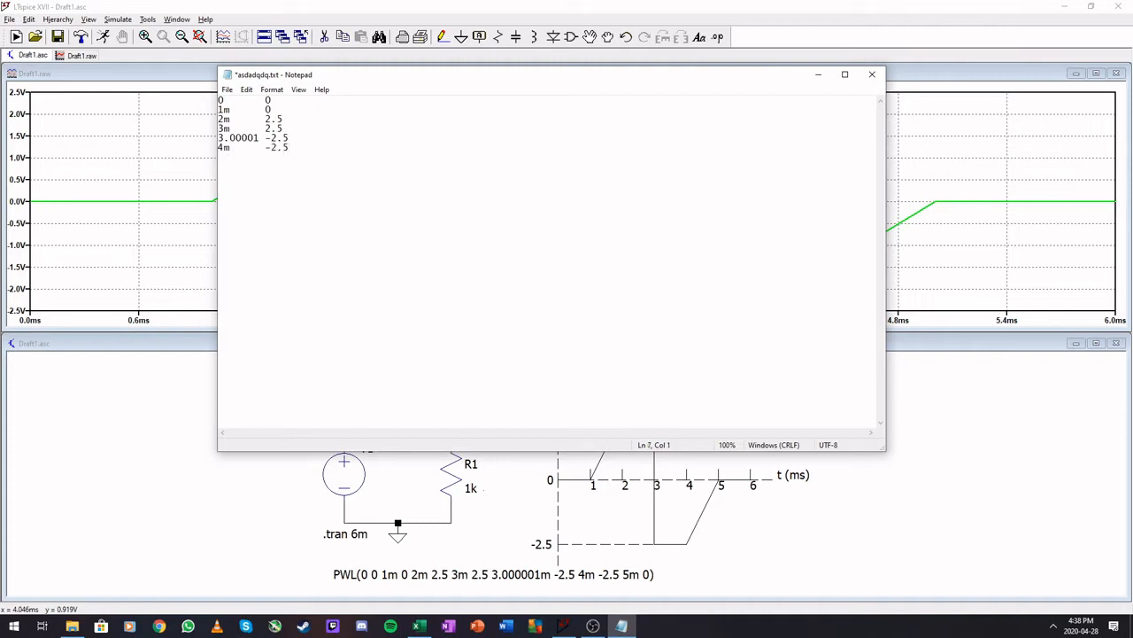
type("5m\t0")
key("ctrl+s")
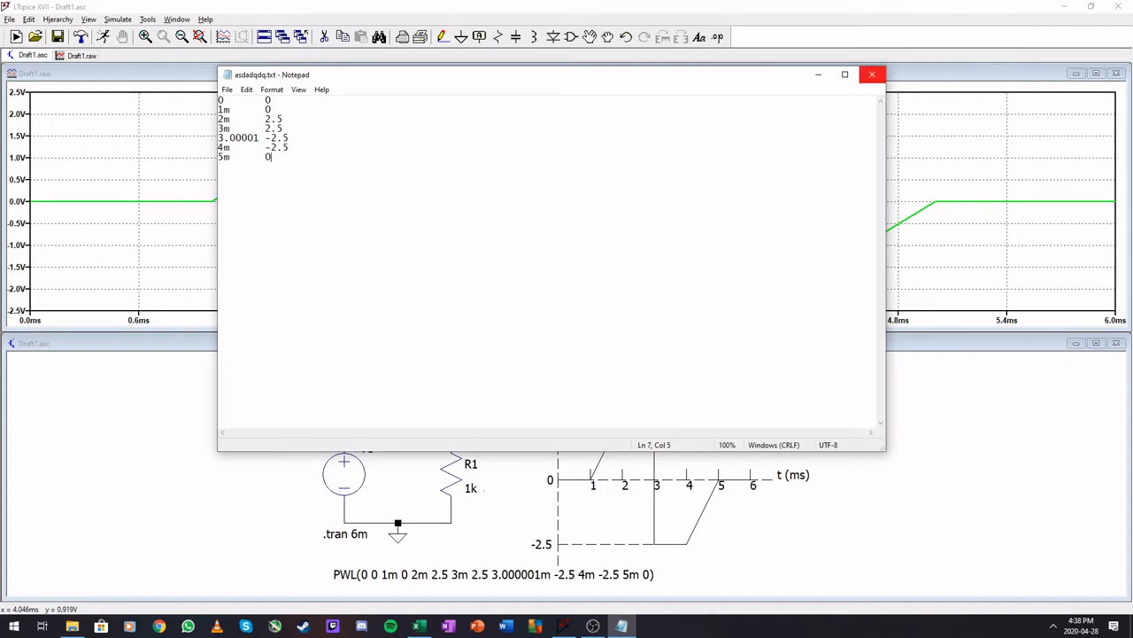
left_click(872, 74)
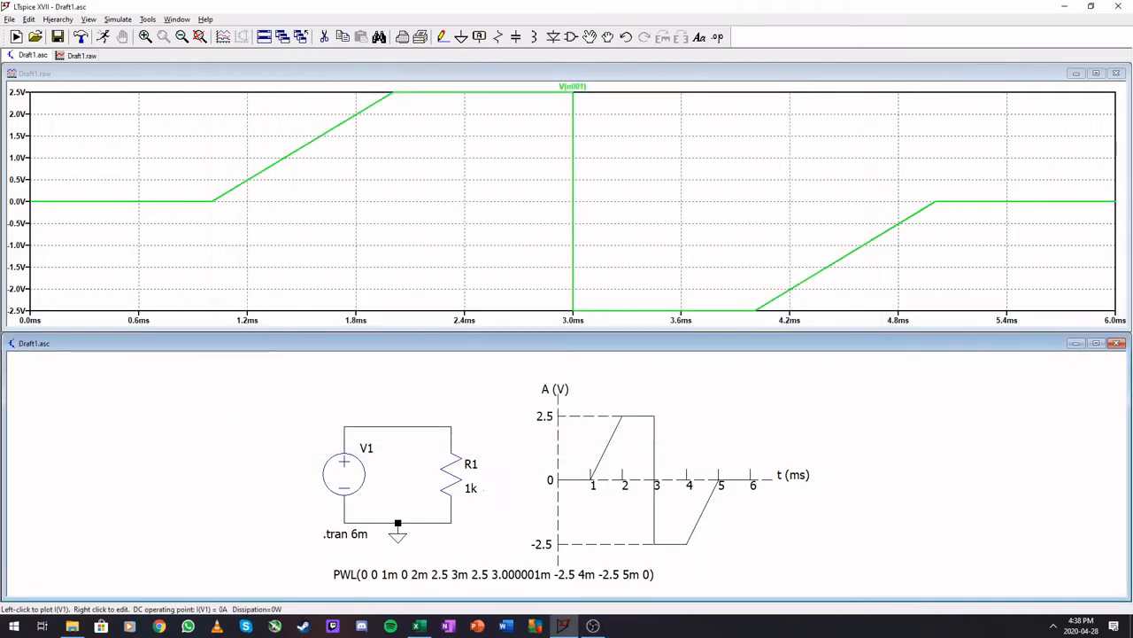
- Set V1 to use a PWL file, choosing asdadqdq.txt from the Op-Amp videos folder, and run the simulation
right_click(343, 474)
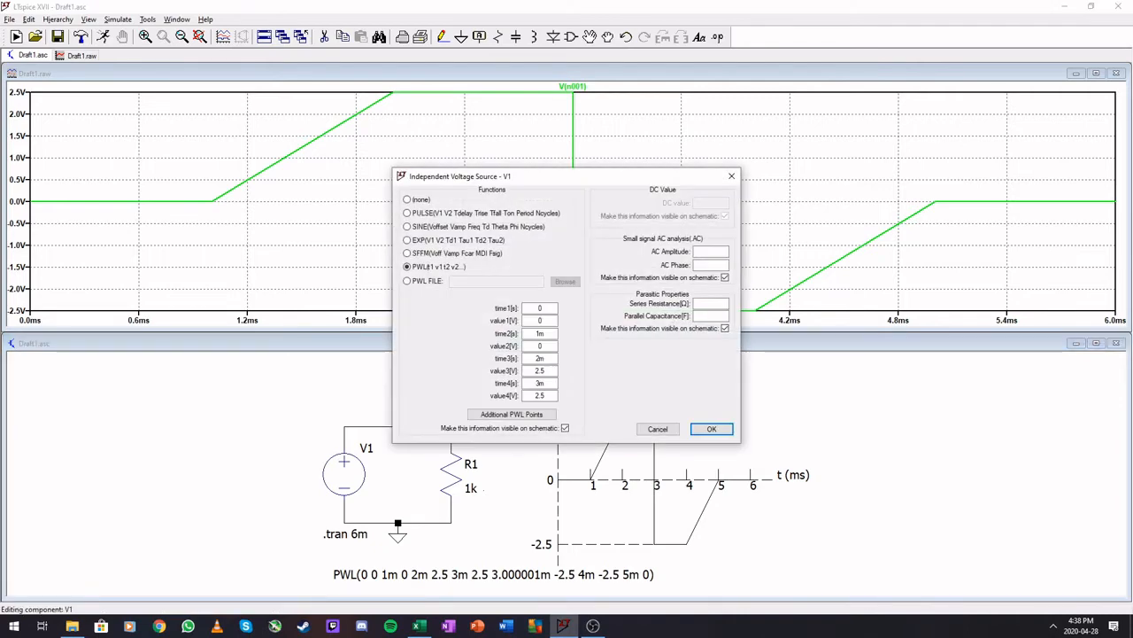
left_click(407, 280)
left_click(565, 281)
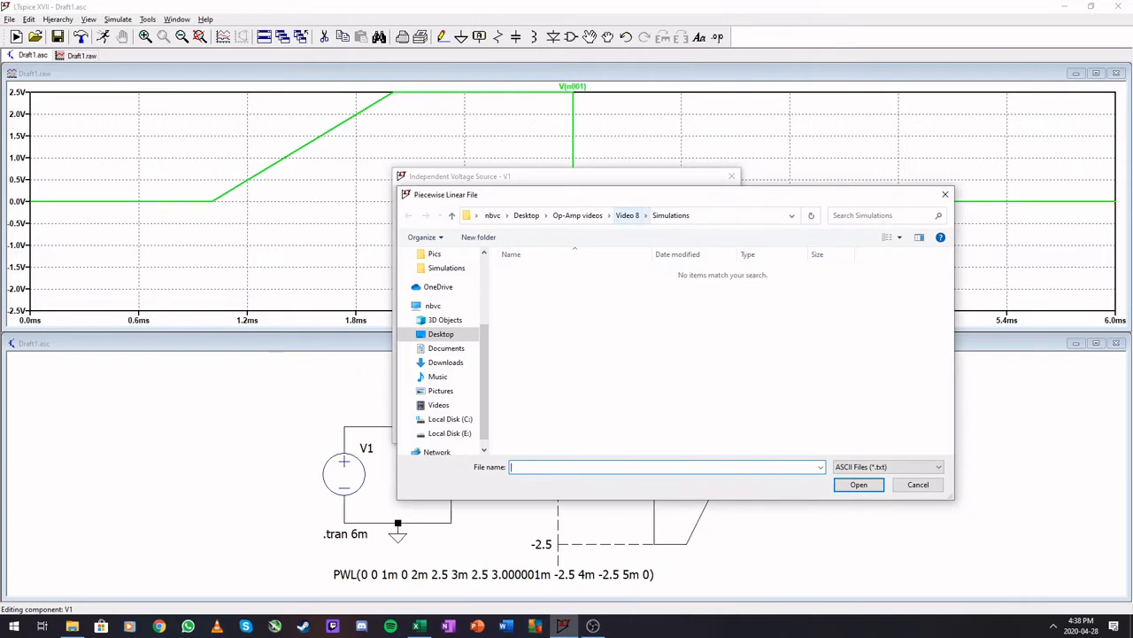
left_click(577, 215)
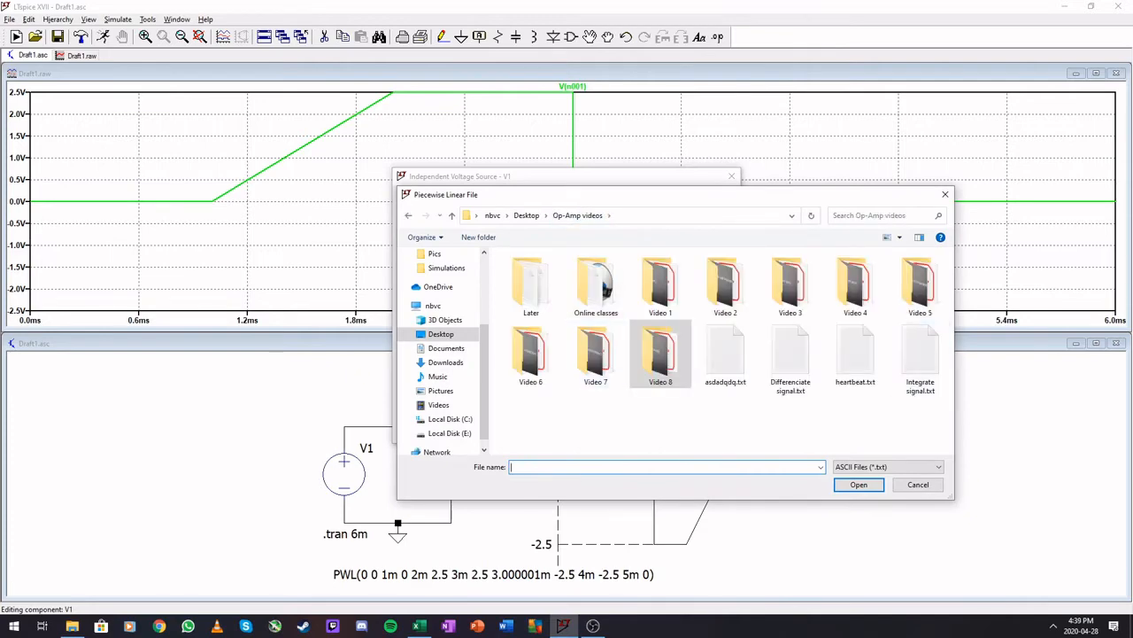
double_click(725, 354)
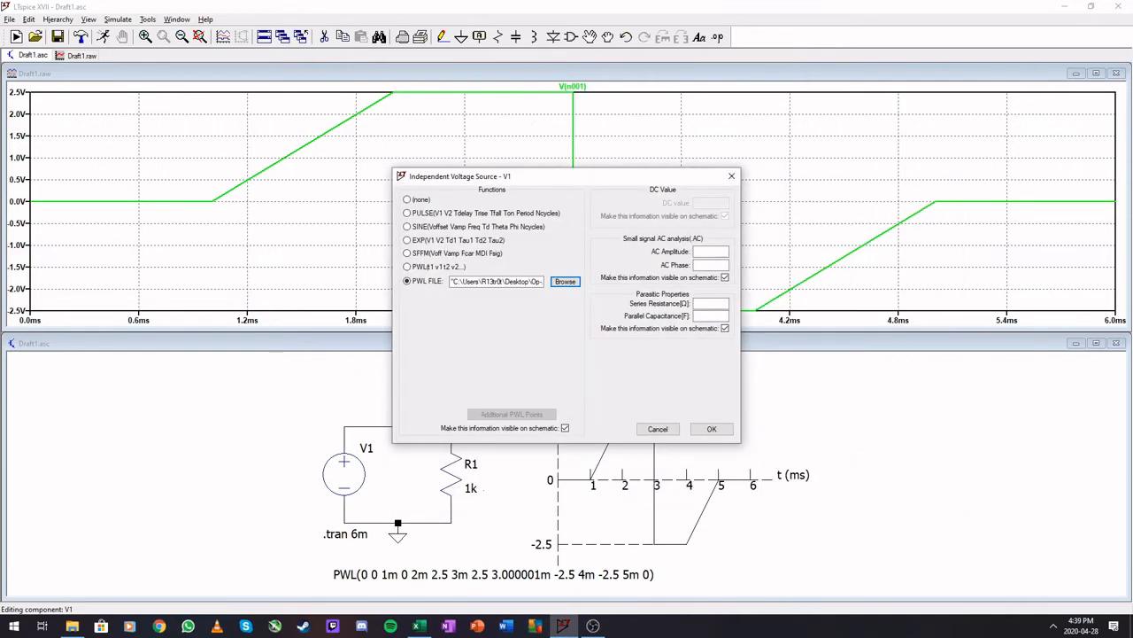
left_click(711, 429)
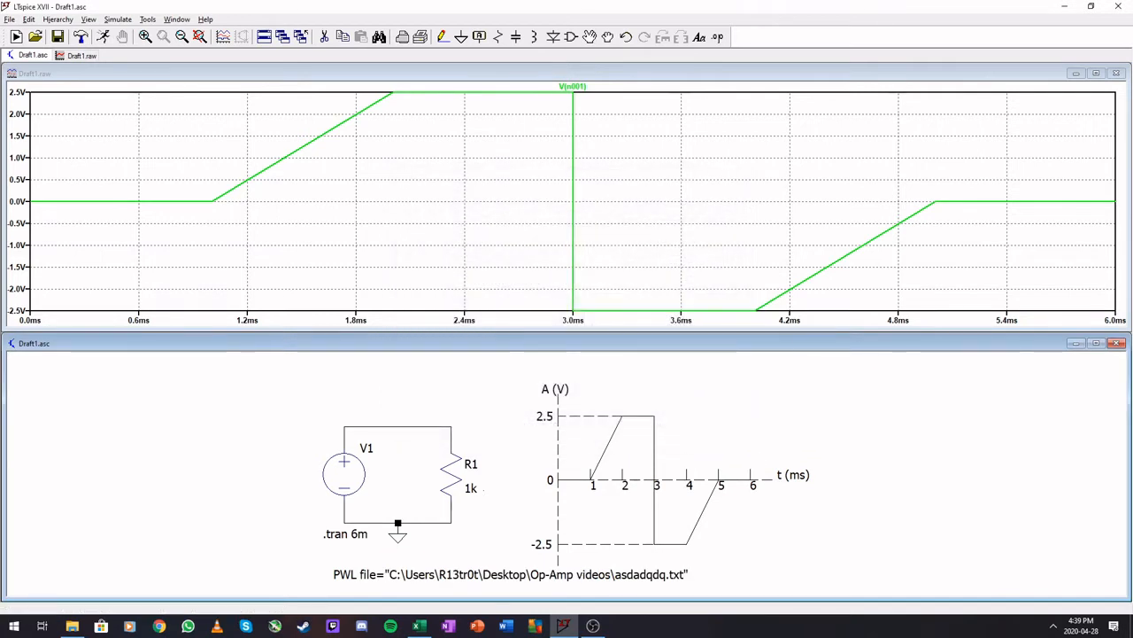
left_click(104, 36)
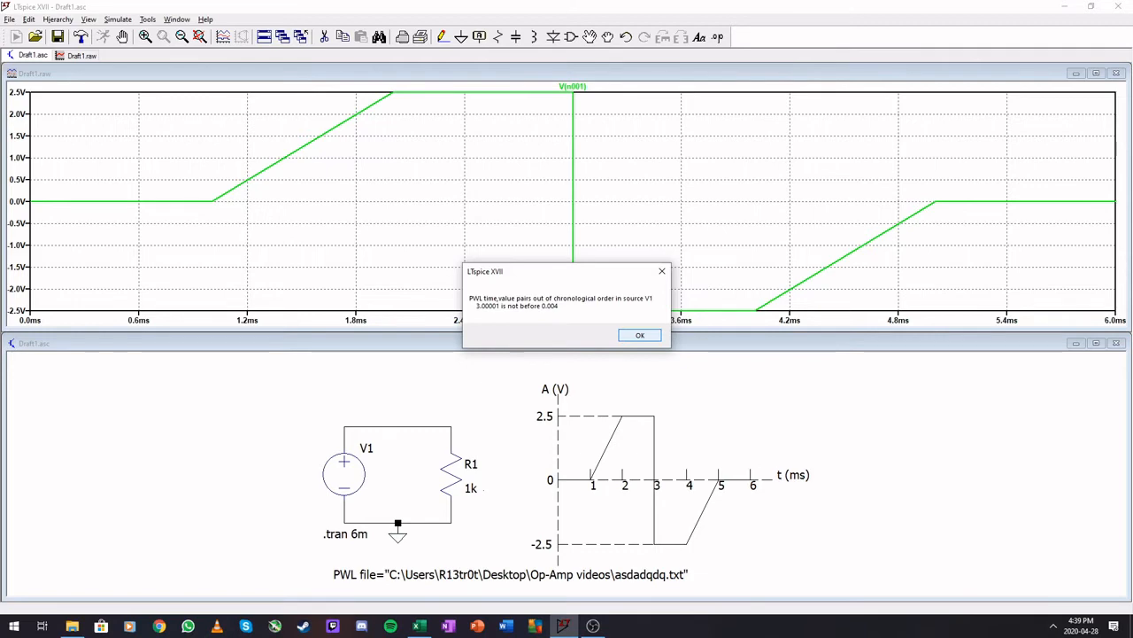
left_click(640, 334)
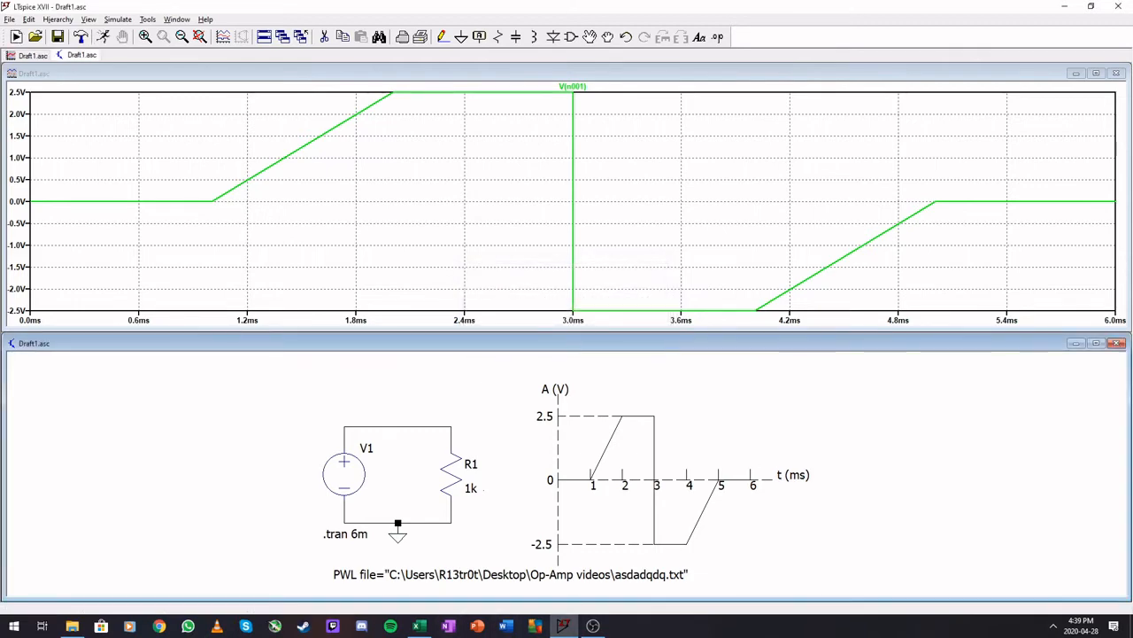
- Correct the fifth time value in asdadqdq.txt to 3.00001m, save and close the file, and rerun the simulation
left_click(72, 626)
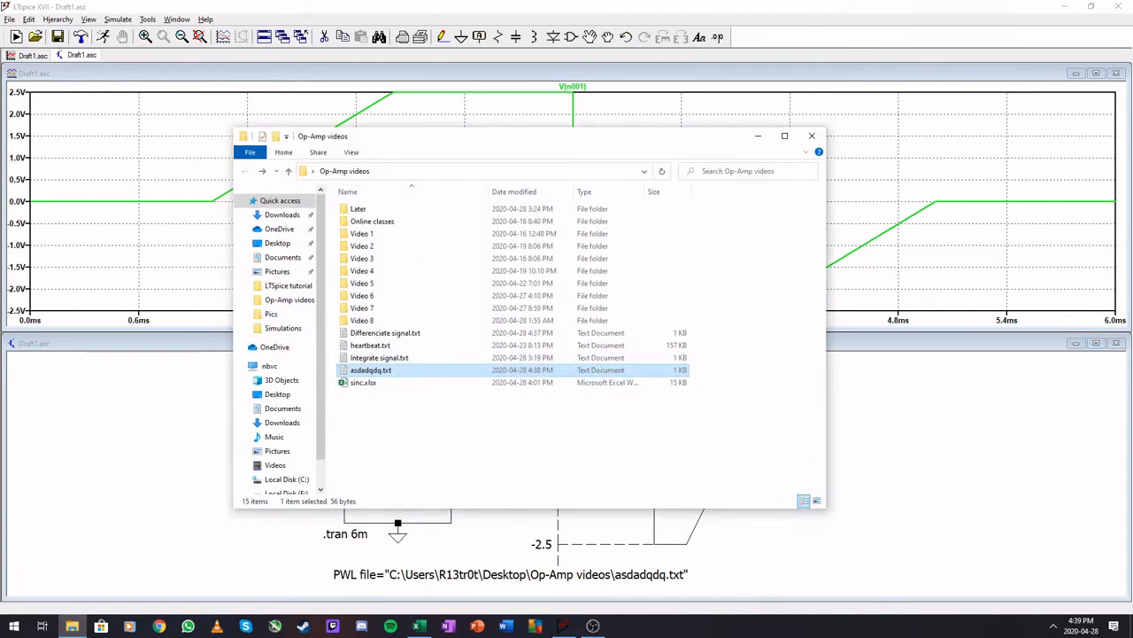
double_click(370, 371)
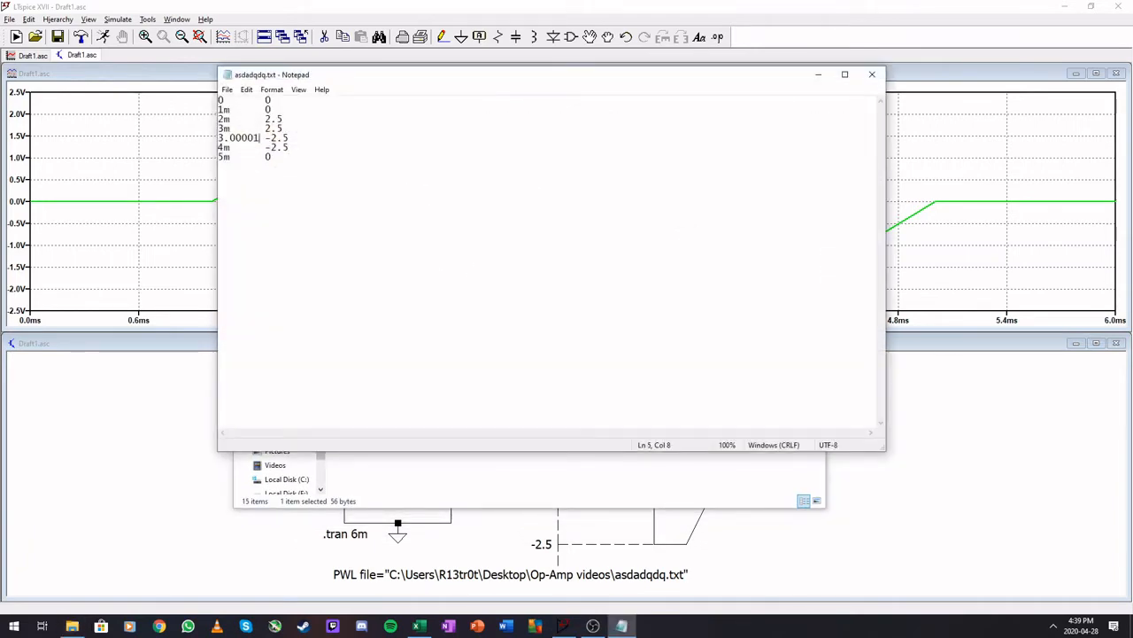
type("m")
key("ctrl+s")
left_click(872, 74)
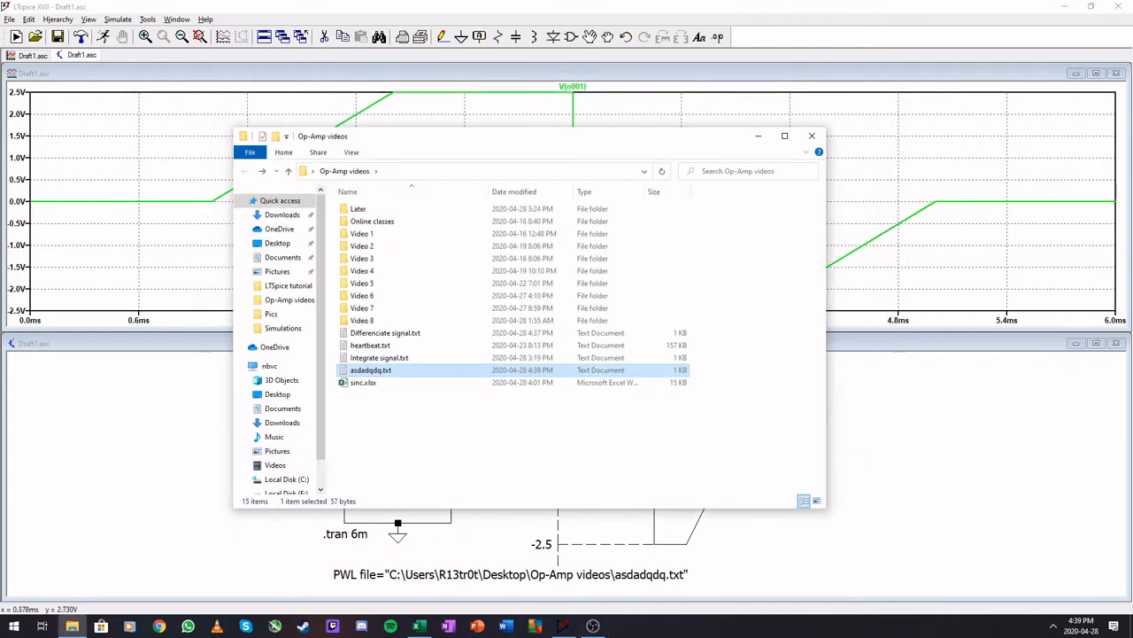
left_click(104, 36)
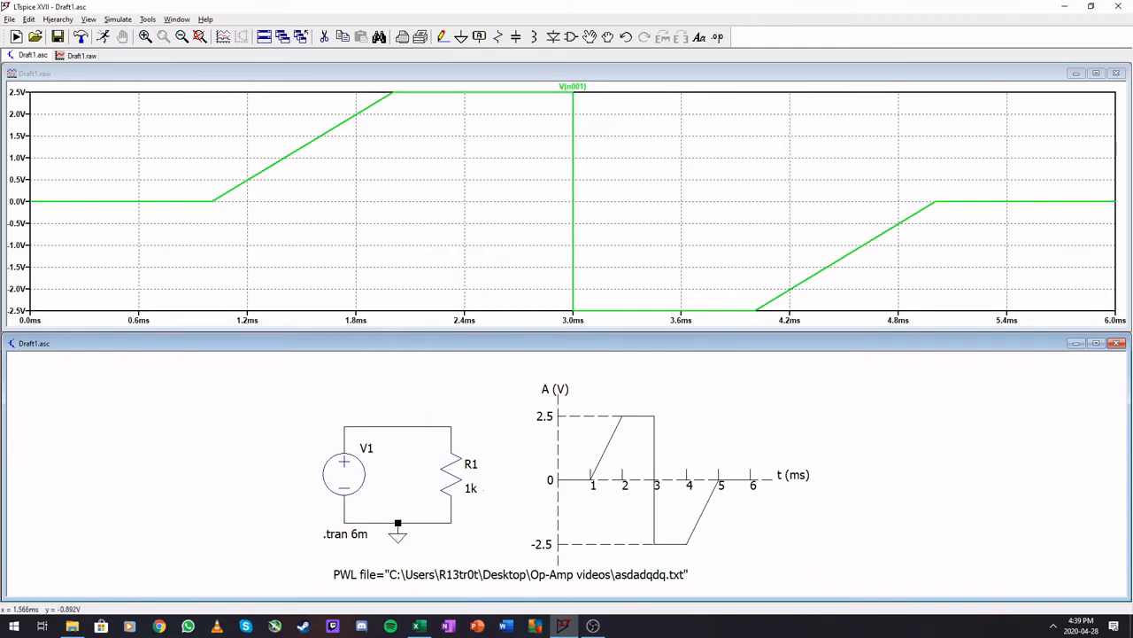
left_click(103, 36)
left_click(103, 36)
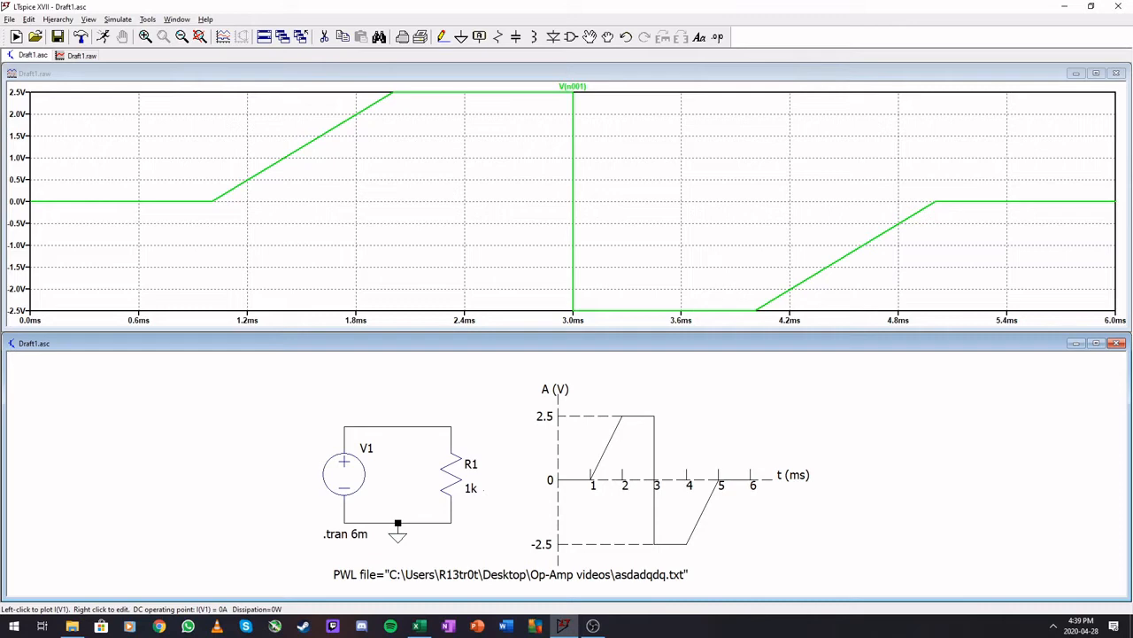
- Switch V1's PWL file to Differenciate signal.txt and run the simulation
right_click(344, 473)
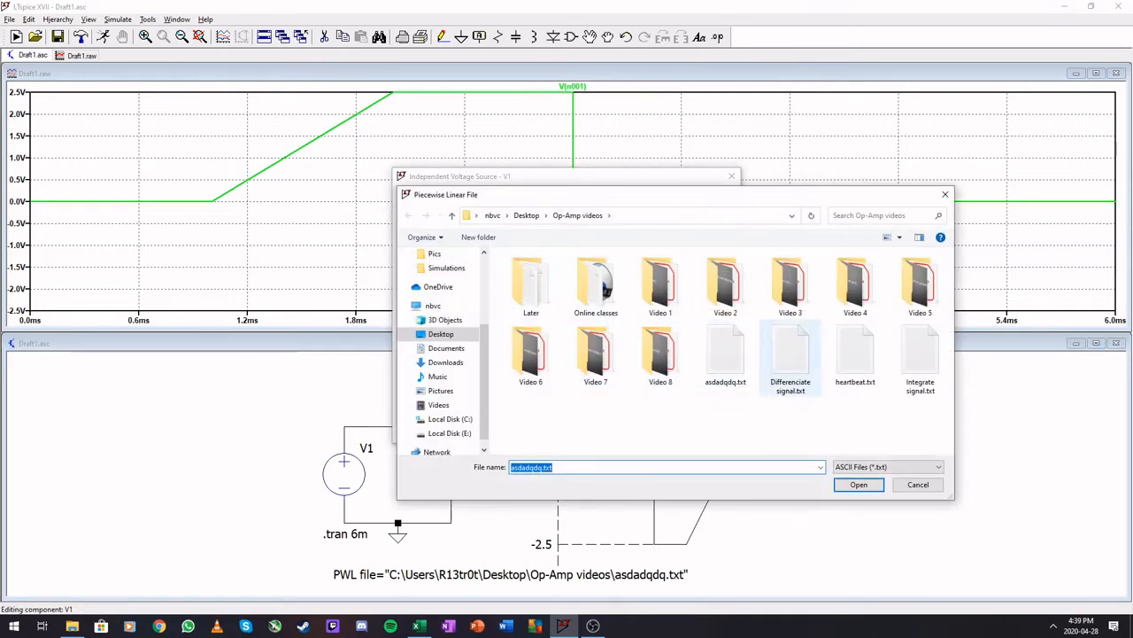
left_click(791, 357)
left_click(858, 485)
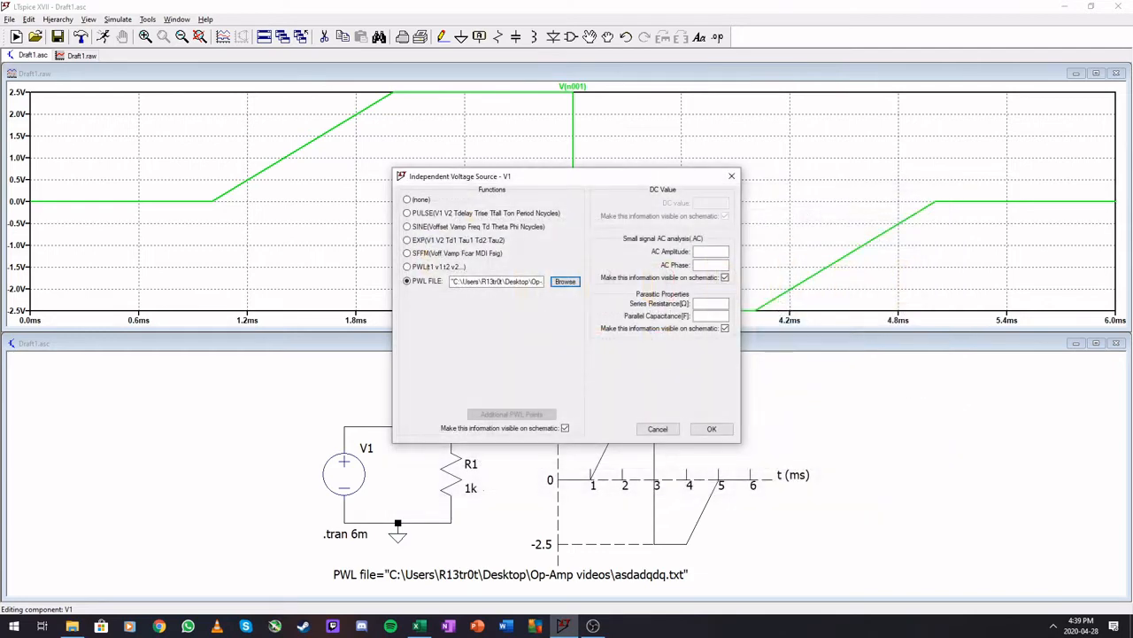
left_click(711, 429)
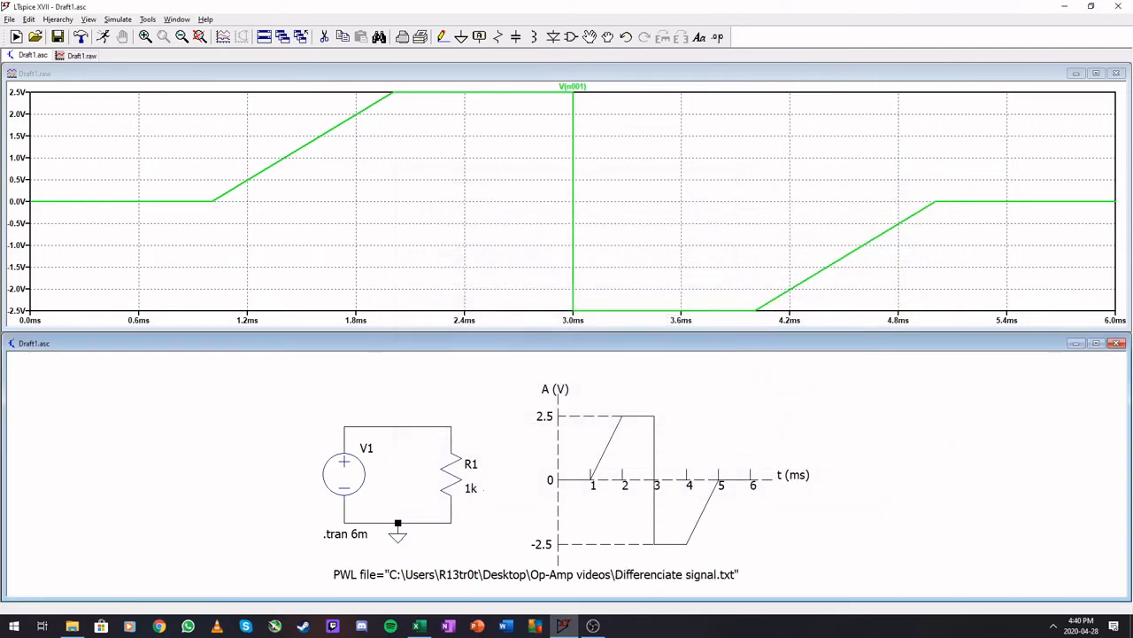
left_click(102, 36)
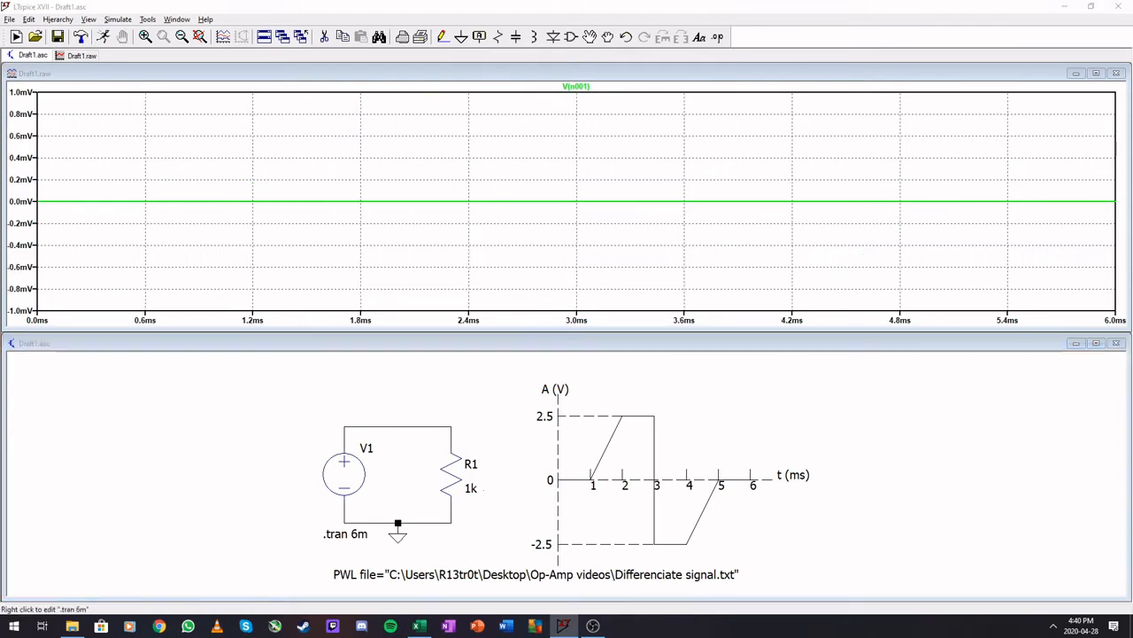
- Set the transient simulation's stop time to 200m and rerun it
right_click(345, 533)
type("2006m")
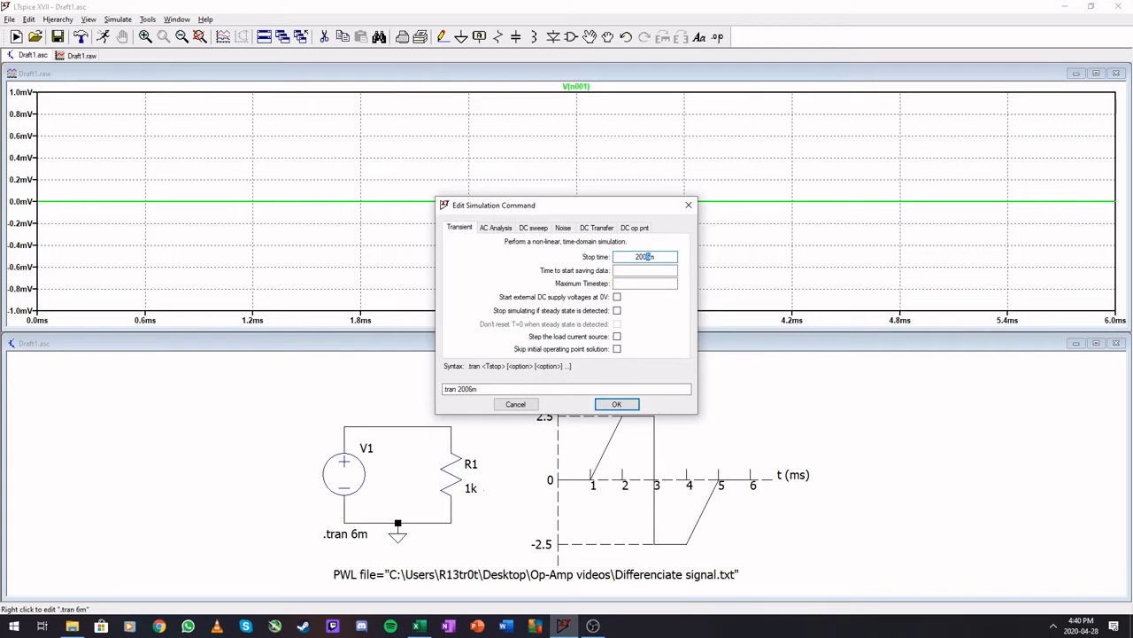
key("Delete")
key("Return")
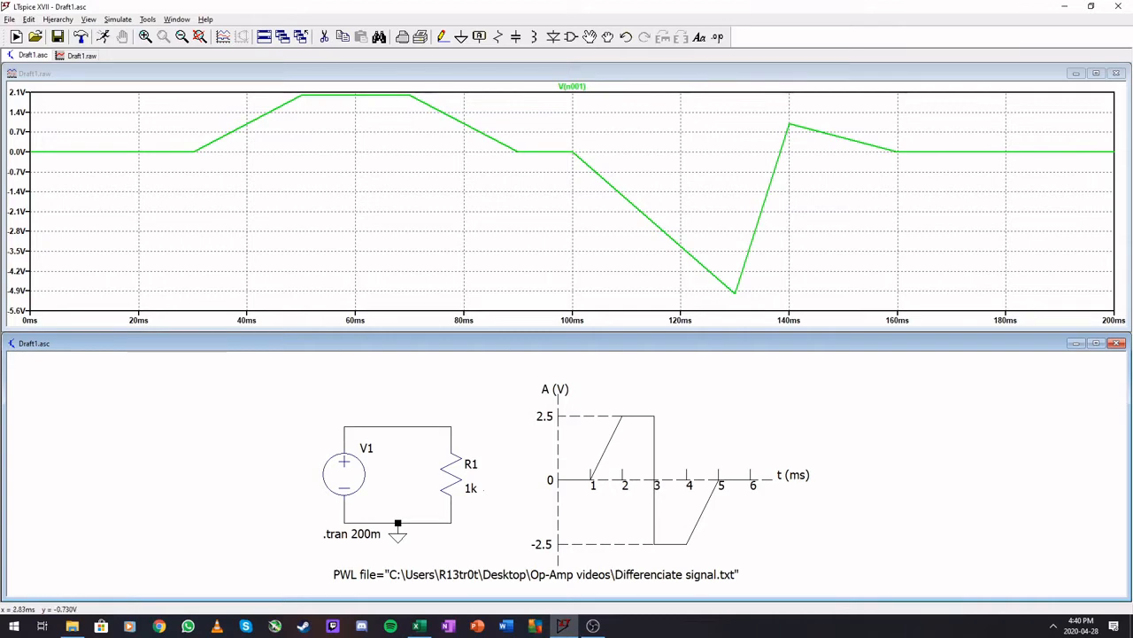
- Switch V1's PWL file to Integrate signal.txt and run the simulation
right_click(344, 475)
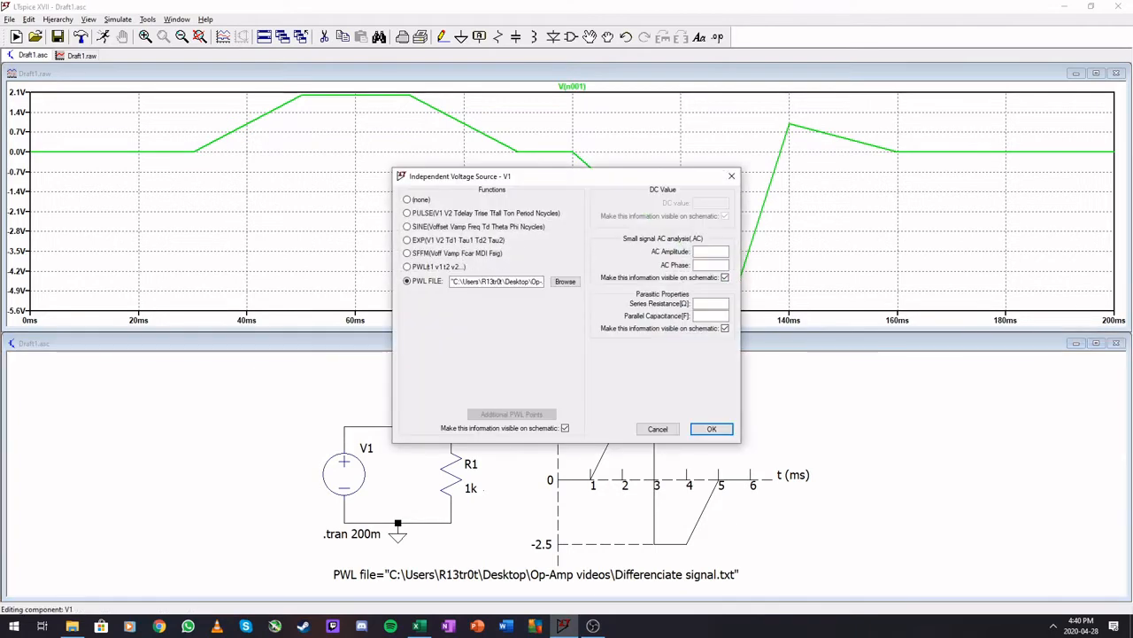
left_click(565, 281)
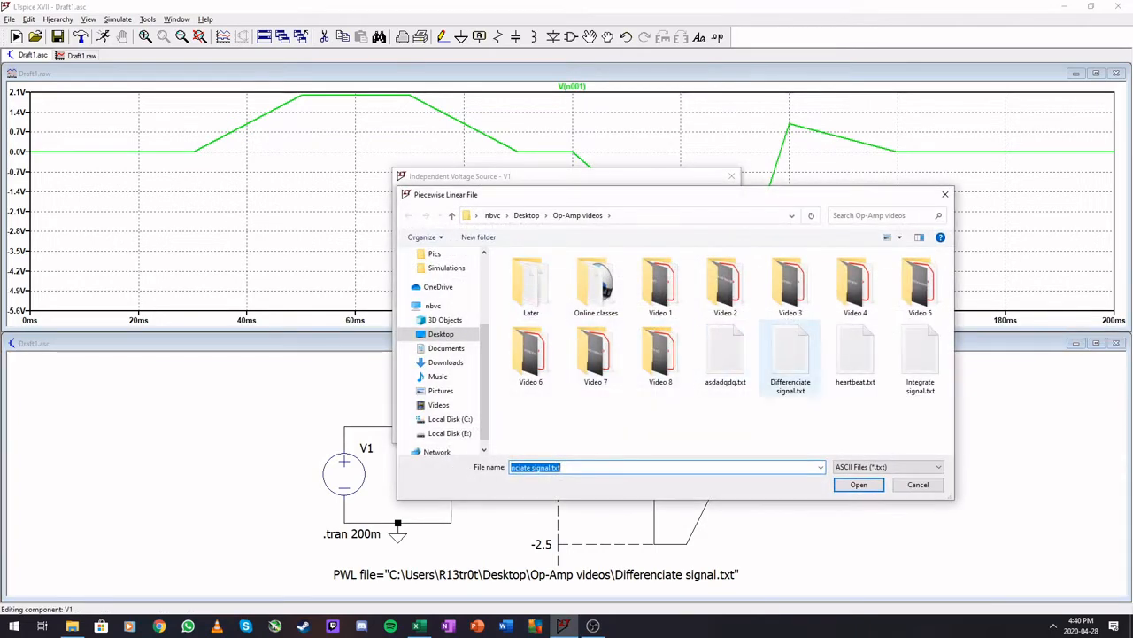
double_click(921, 359)
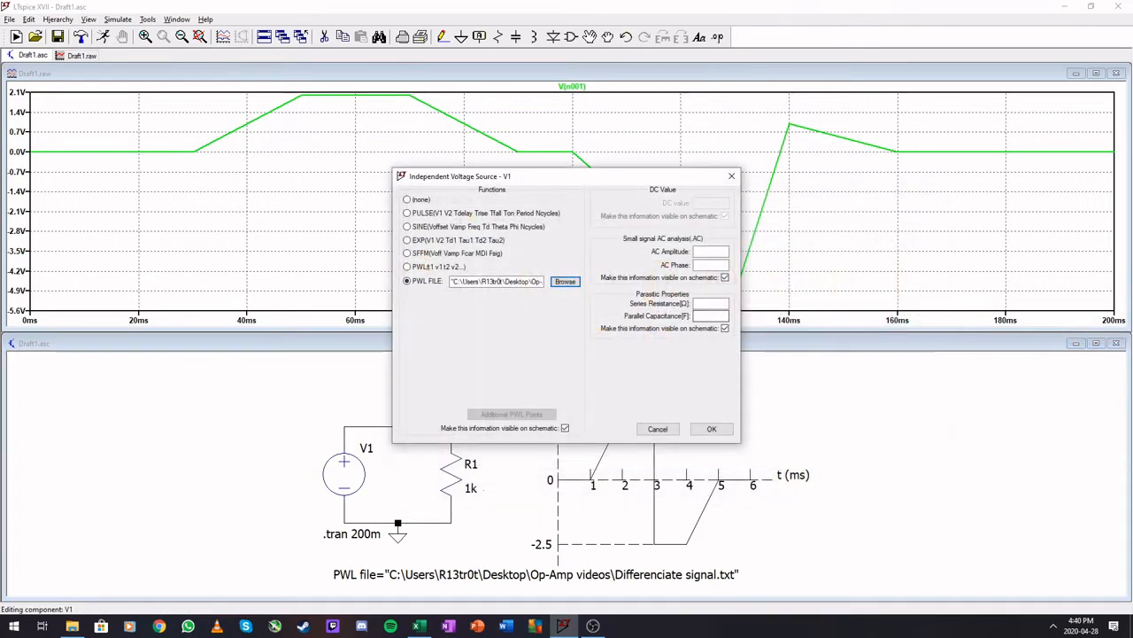
left_click(713, 428)
left_click(104, 37)
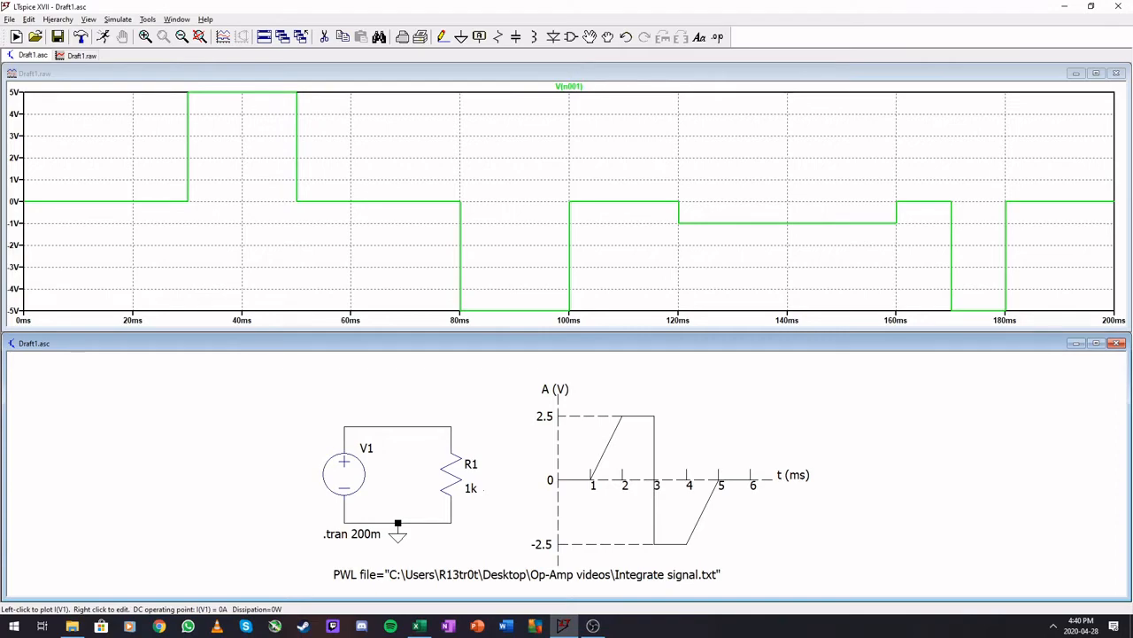
- Replace V1's PWL file with heartbeat.txt from the Op-Amp videos folder
right_click(343, 474)
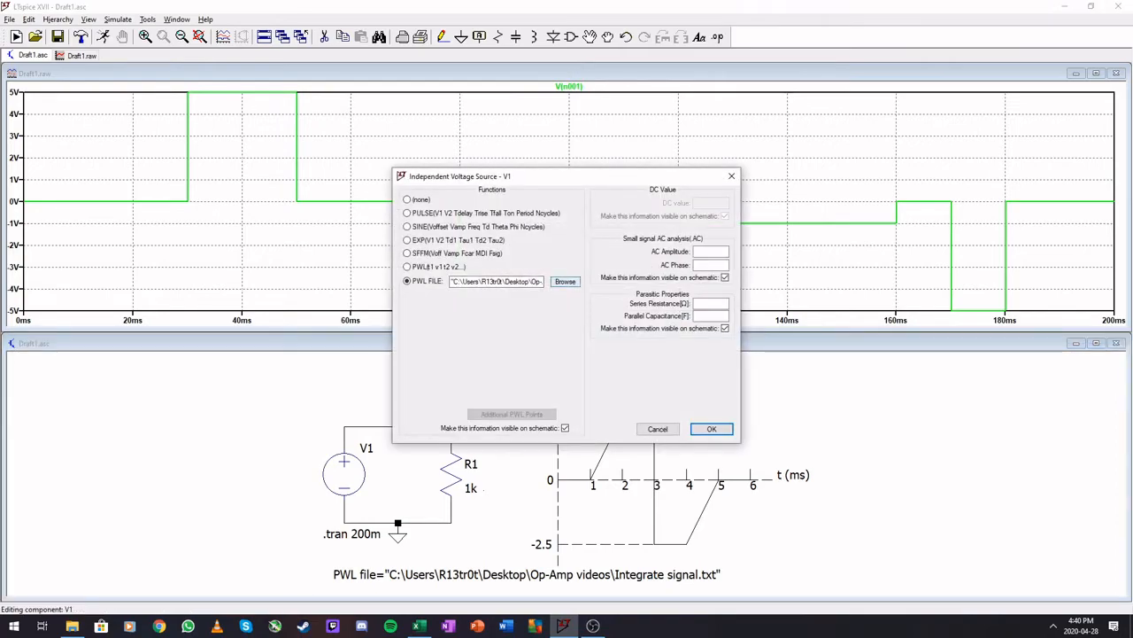
left_click(565, 281)
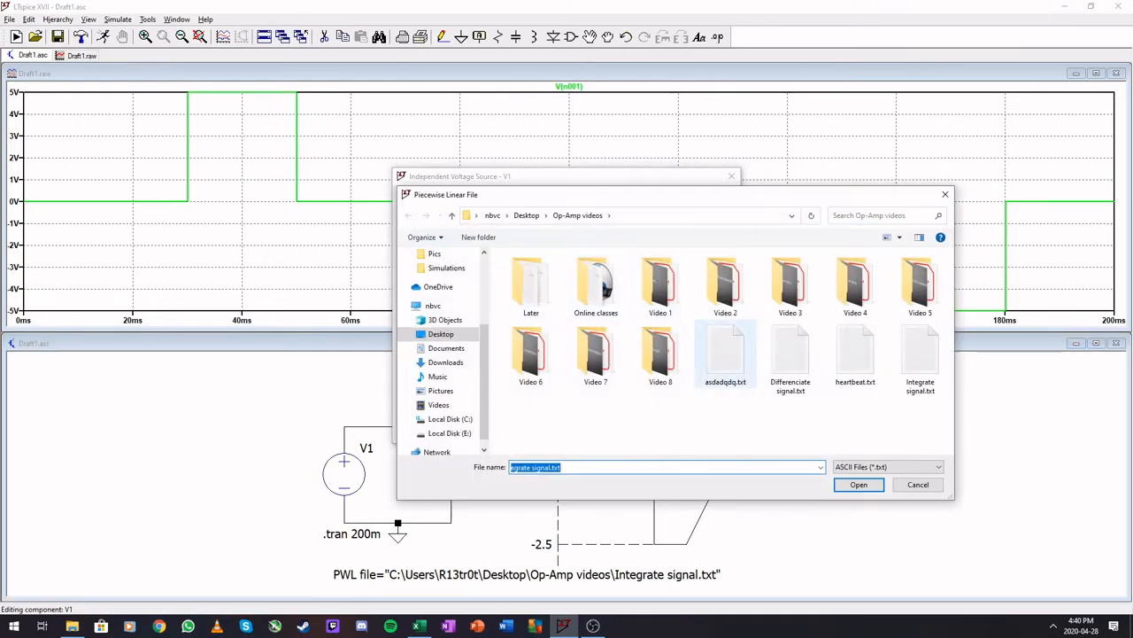
left_click(855, 358)
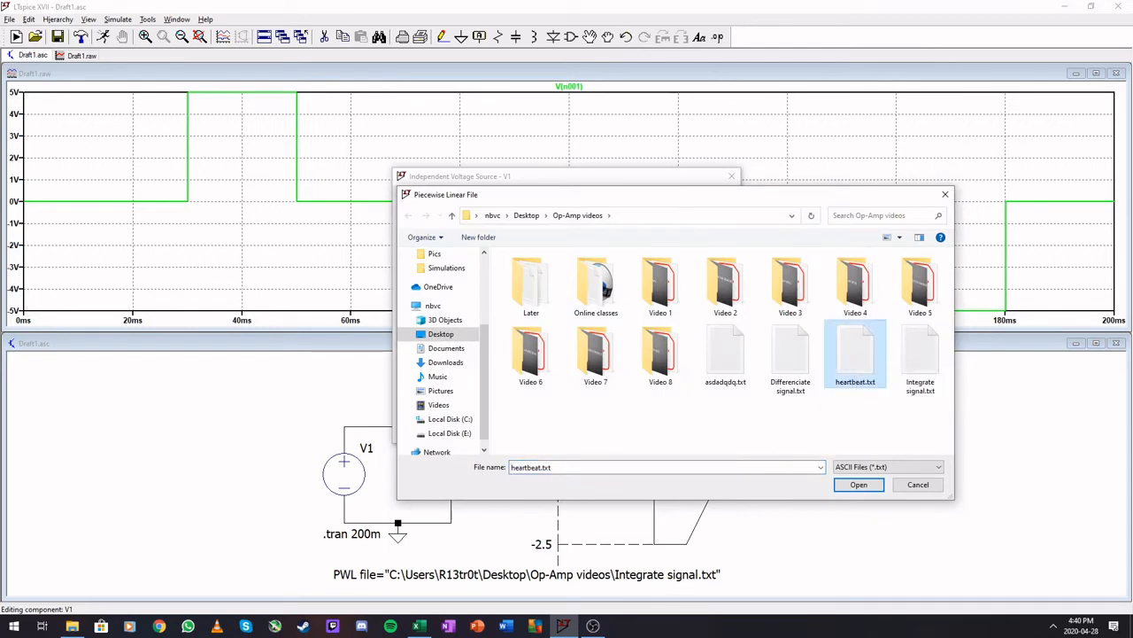
double_click(850, 372)
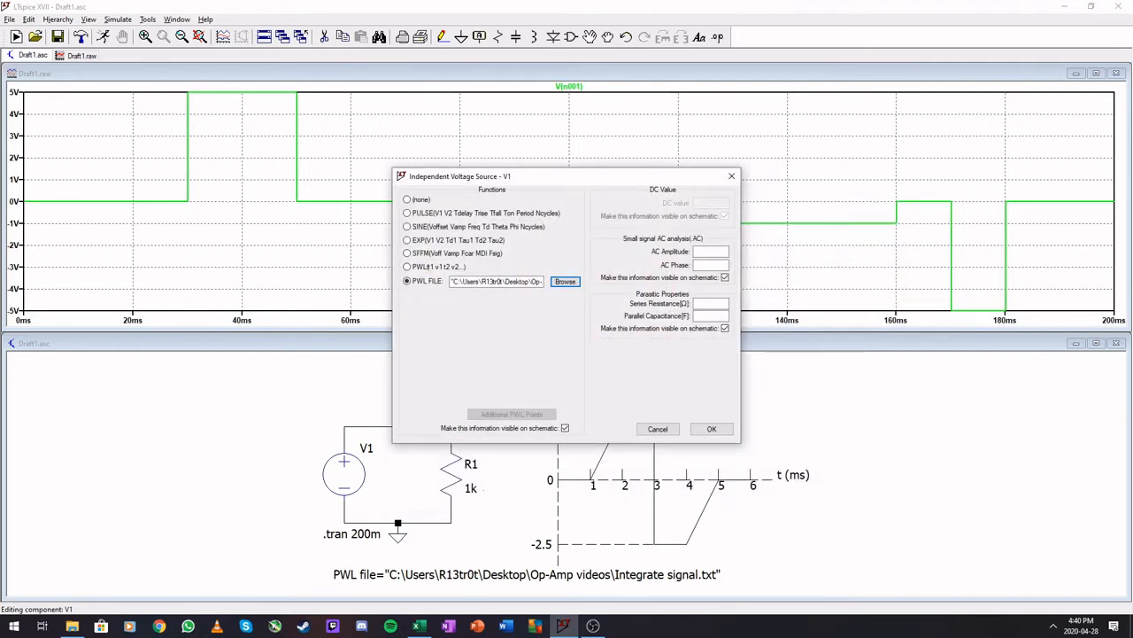
left_click(711, 429)
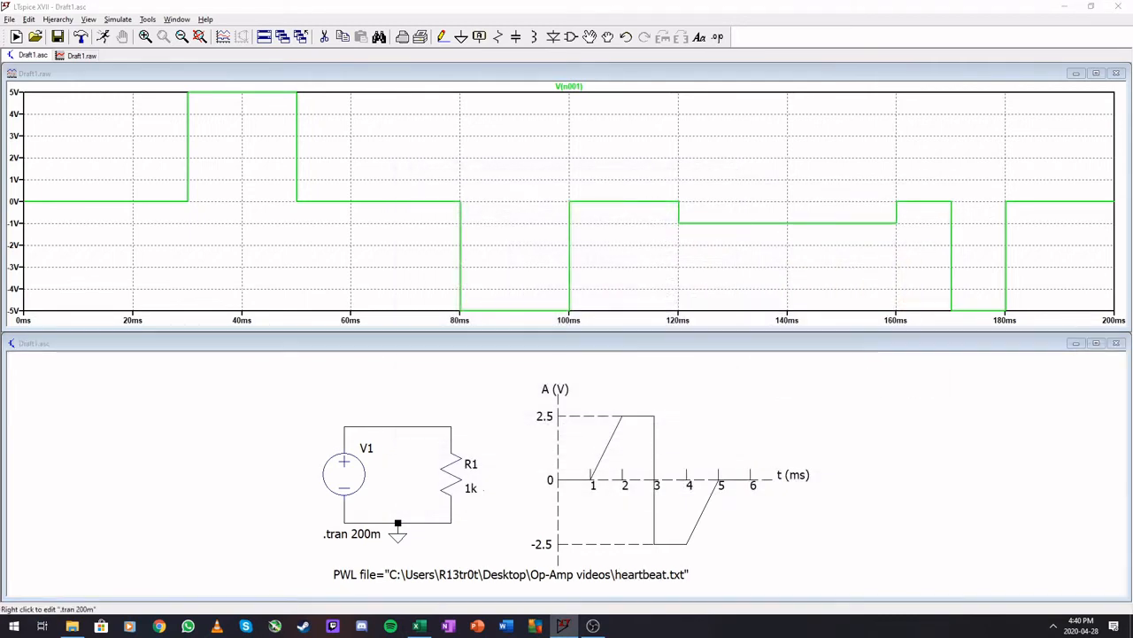
- Set the transient stop time to 10 and run the simulation of the heartbeat signal
right_click(352, 533)
type("10")
key("Return")
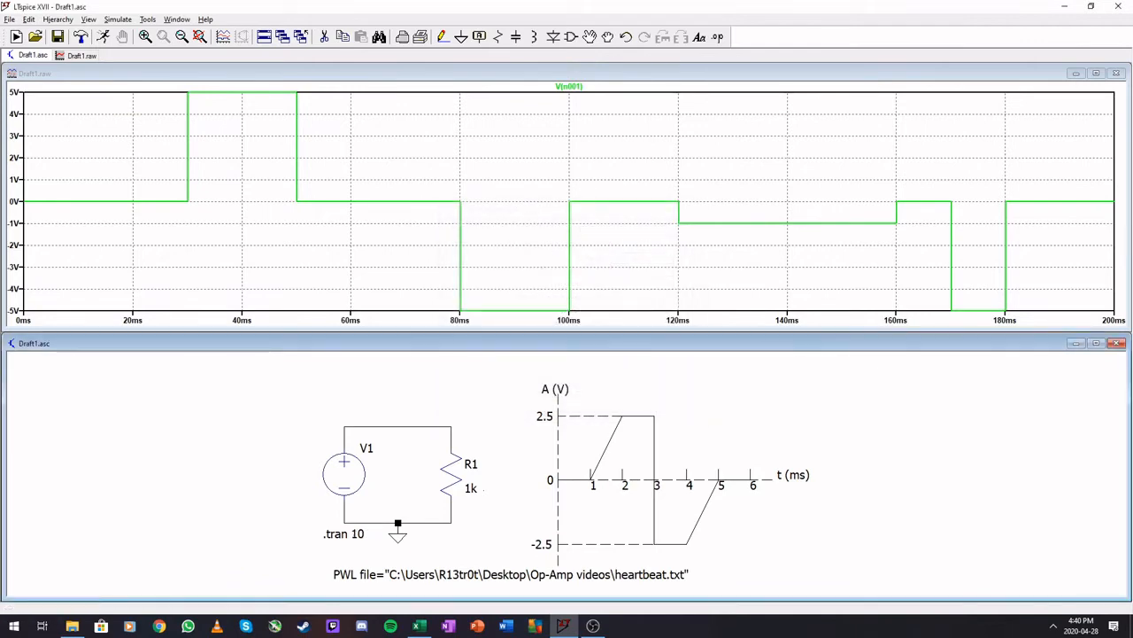
left_click(102, 37)
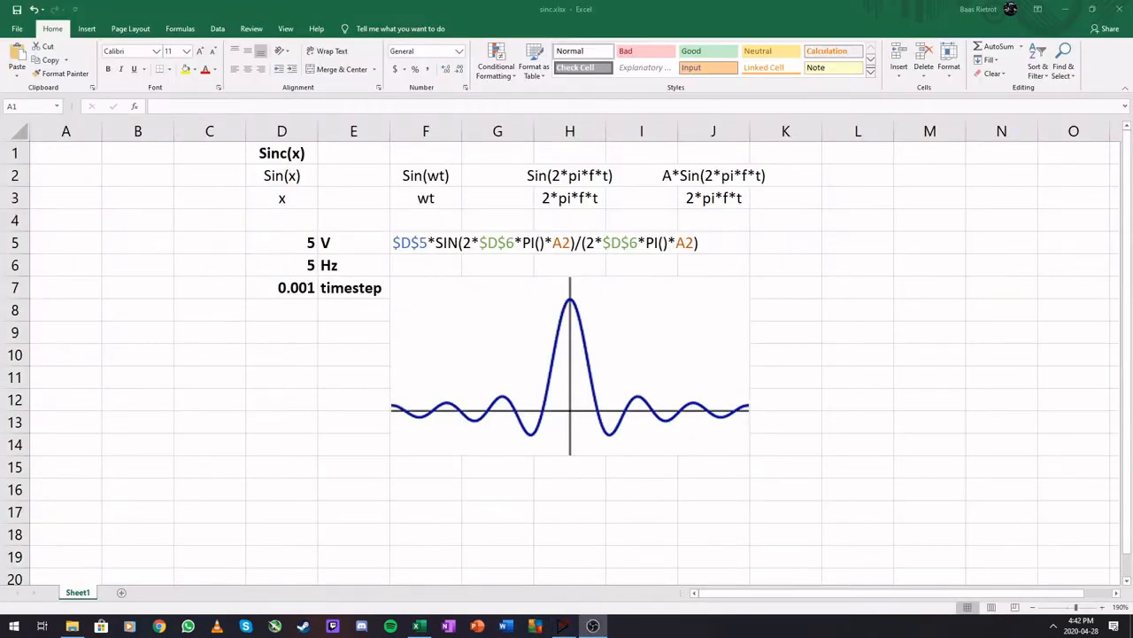
- Examine the Sinc(x) definition and its wt, 2*pi*f*t and amplitude-scaled forms in rows 1 to 3
left_click(281, 154)
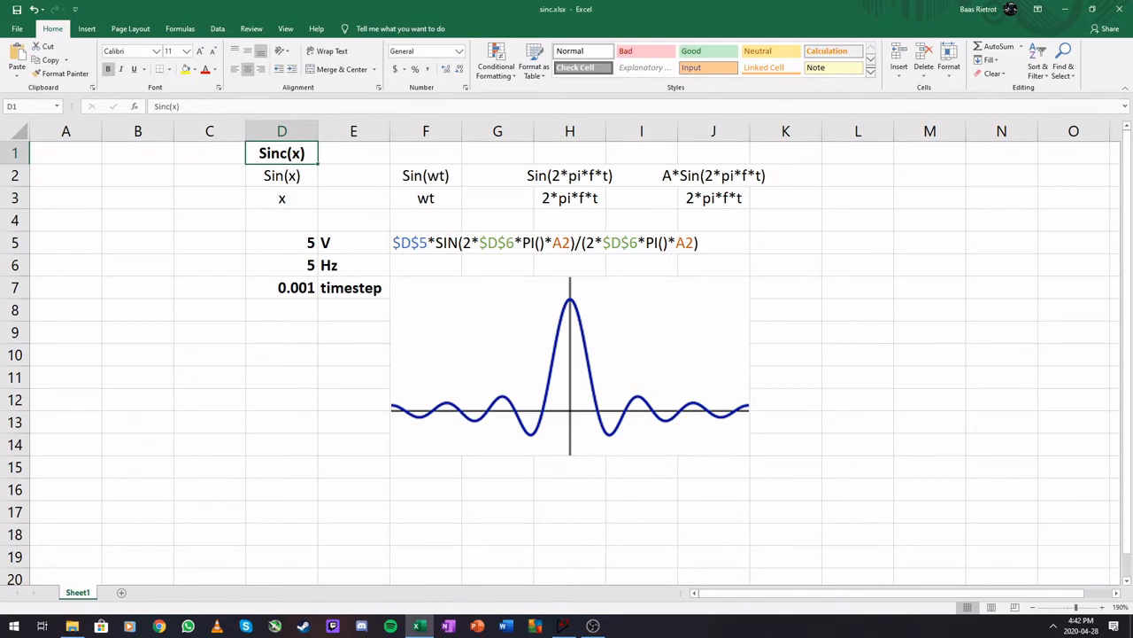
left_click(282, 175)
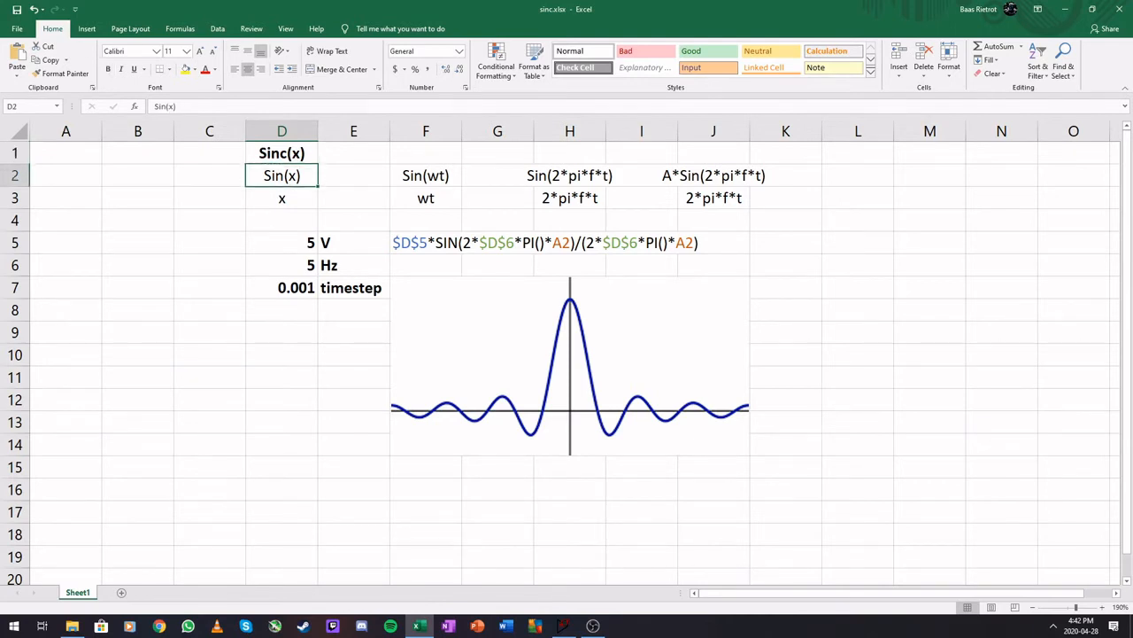
left_click(281, 198)
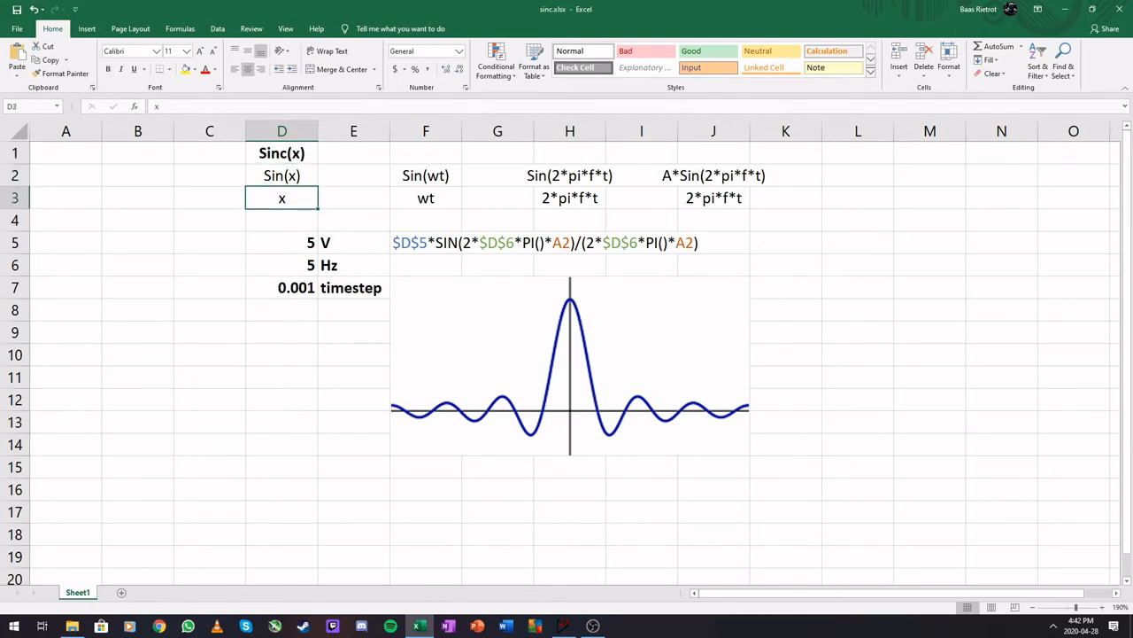
left_click_drag(282, 175, 282, 198)
left_click(281, 220)
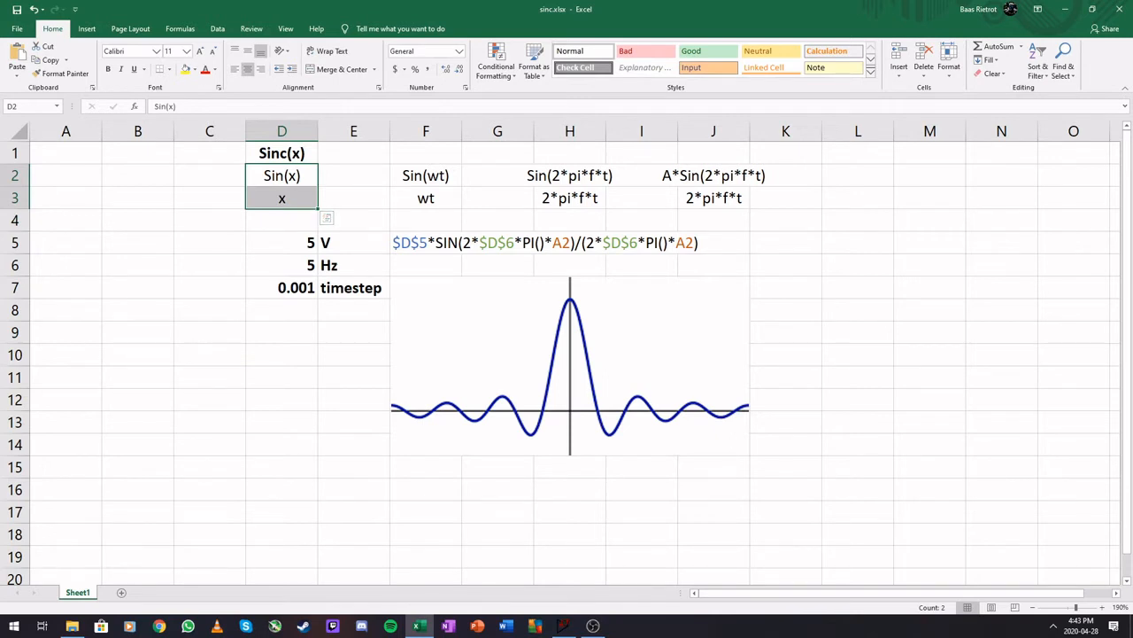
left_click_drag(426, 175, 425, 198)
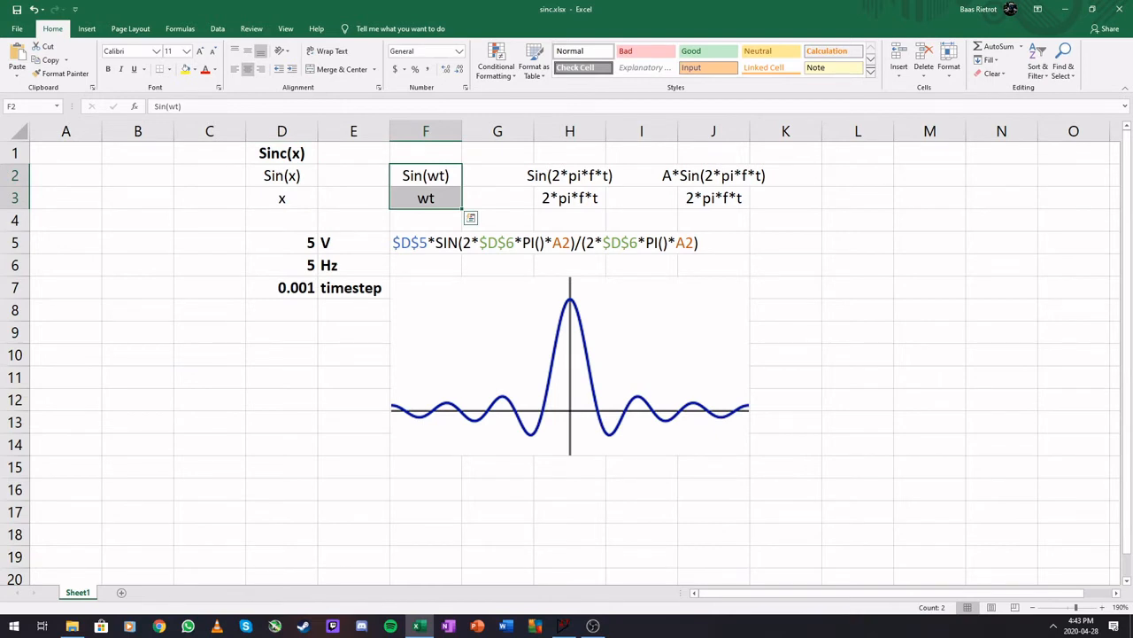
left_click(605, 175)
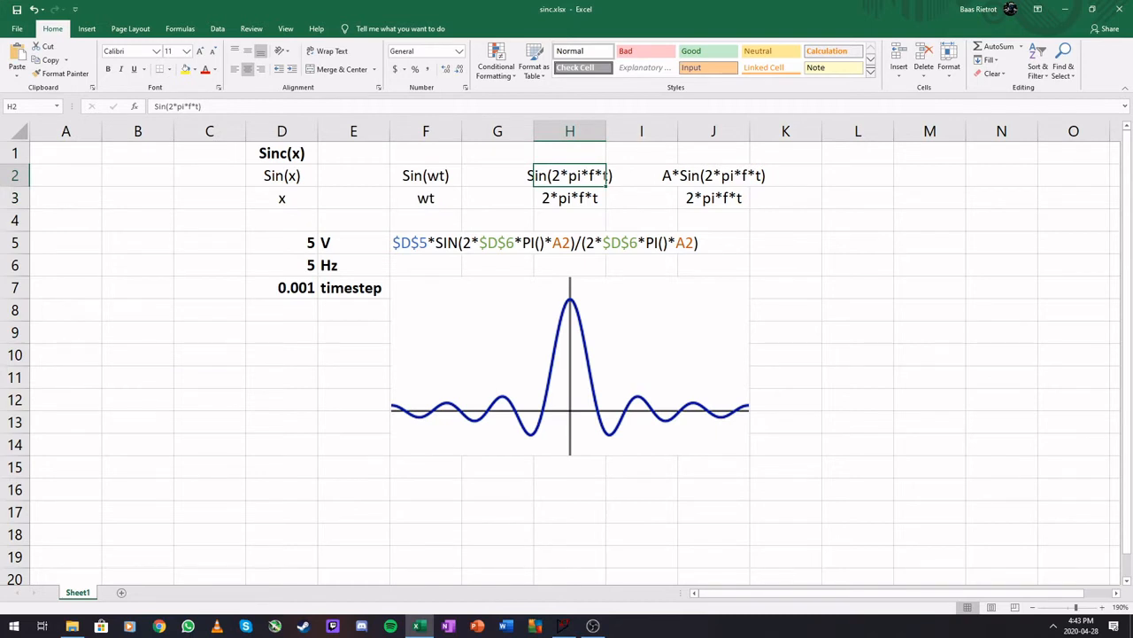
left_click(748, 175)
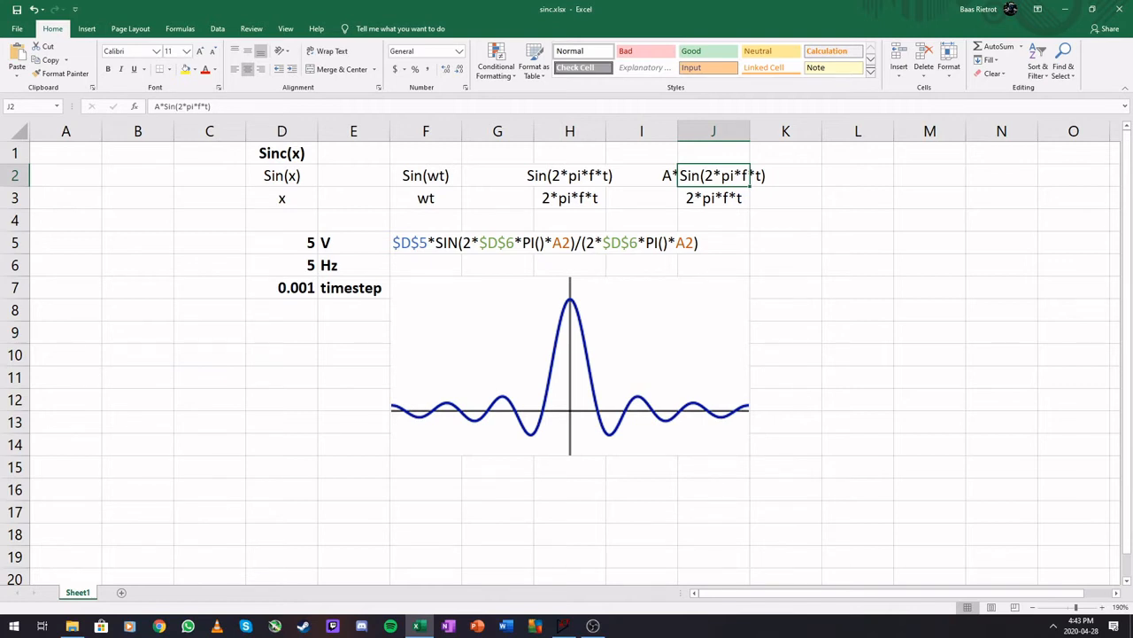
left_click(353, 354)
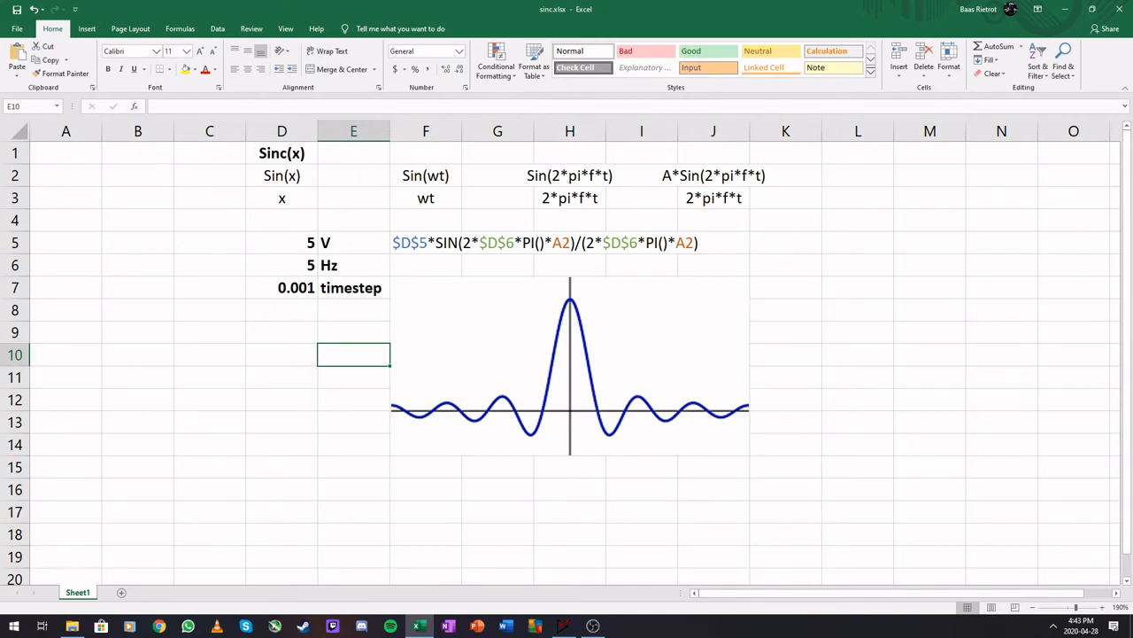
- Enter the start time 0 in A1 and reference the amplitude cell D5 in B1
left_click(65, 153)
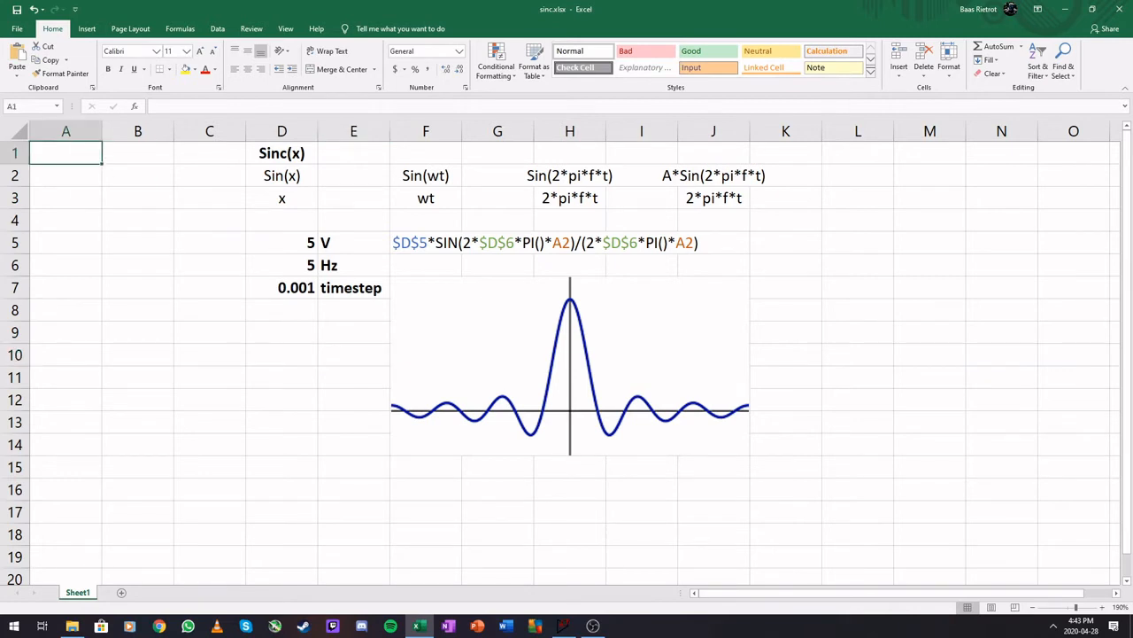
type("0")
key("Tab")
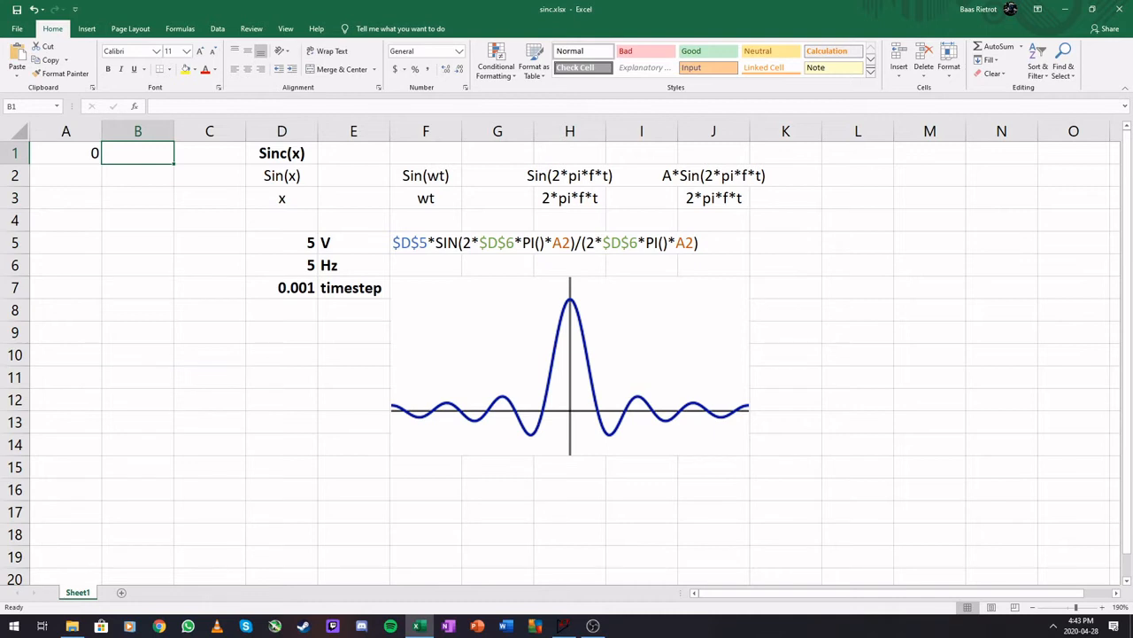
type("=")
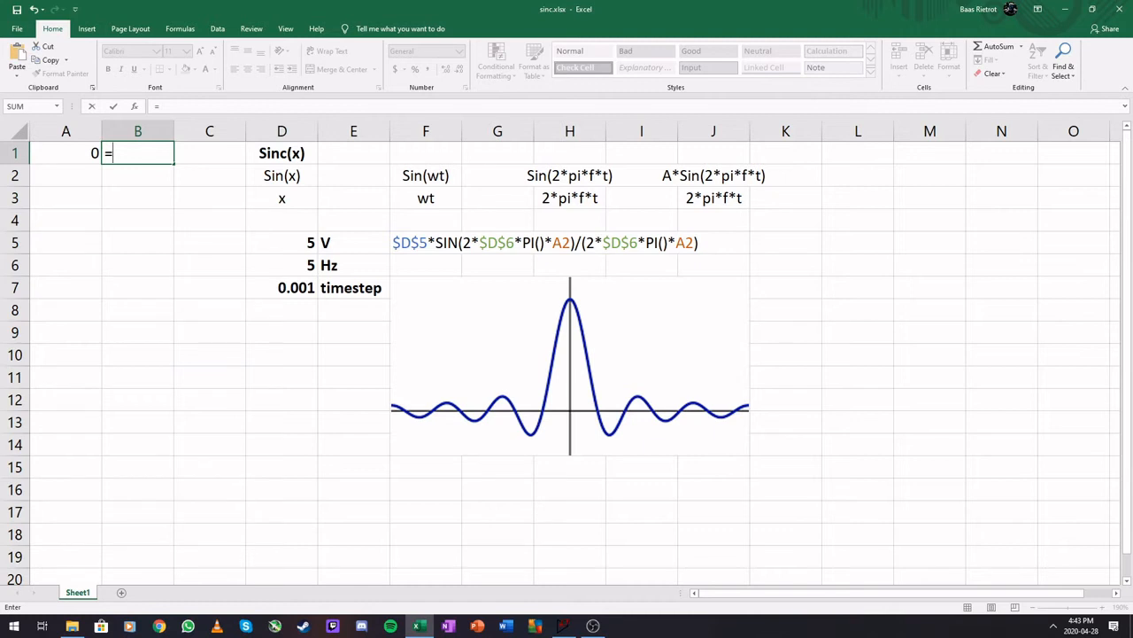
left_click(282, 242)
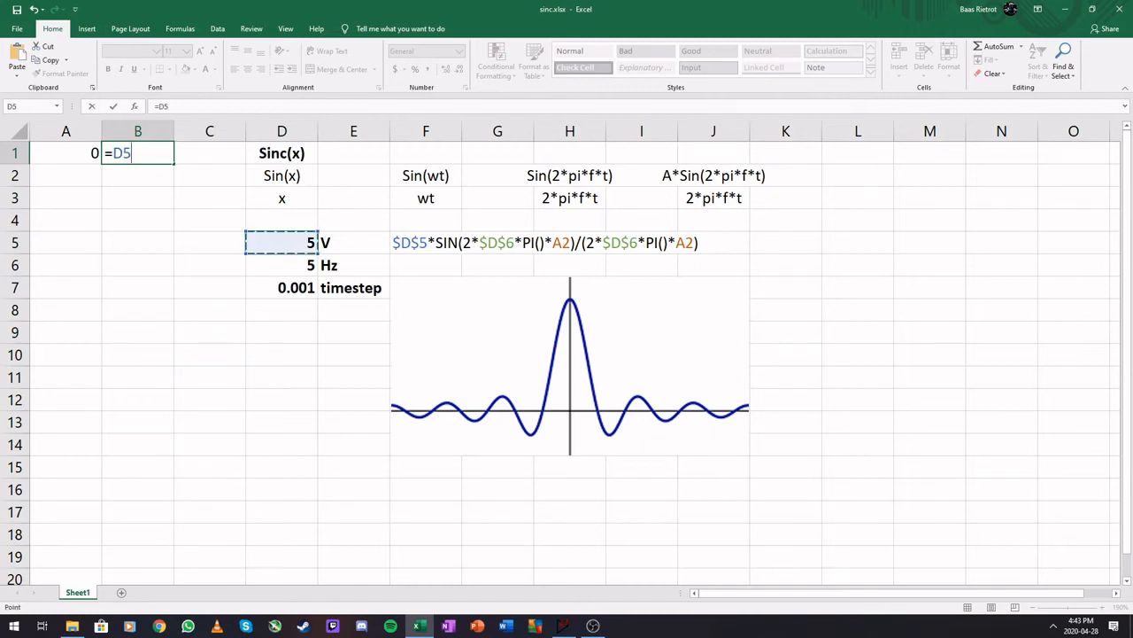
left_click(123, 153)
key("Return")
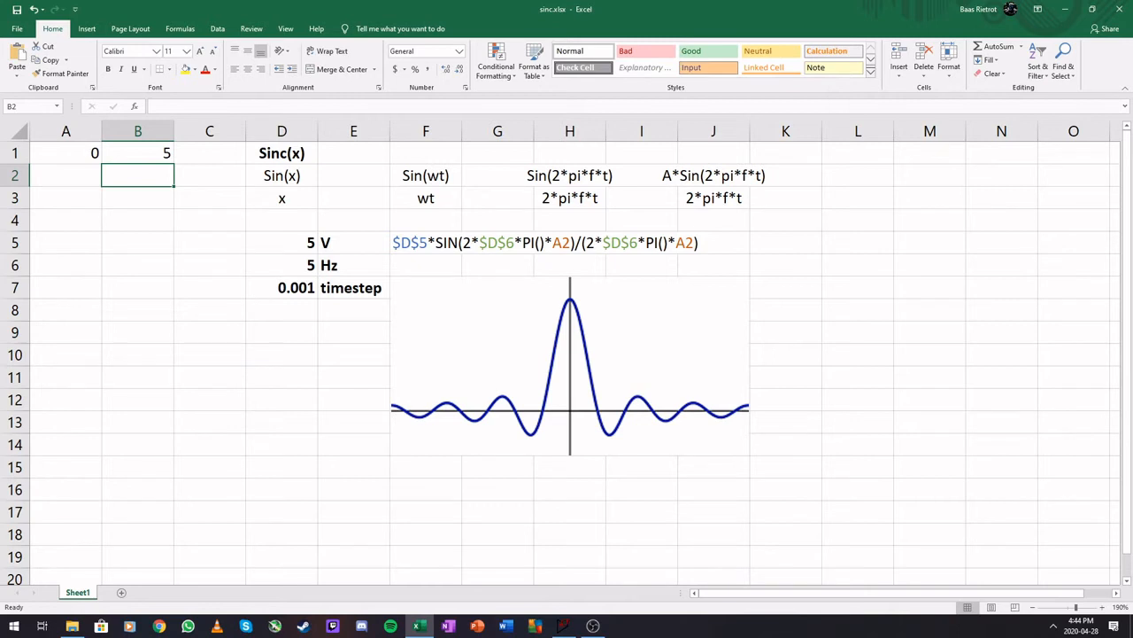
- Enter the time increment formula =A1+$D$7 in A2, with an absolute reference to the timestep cell
left_click(282, 265)
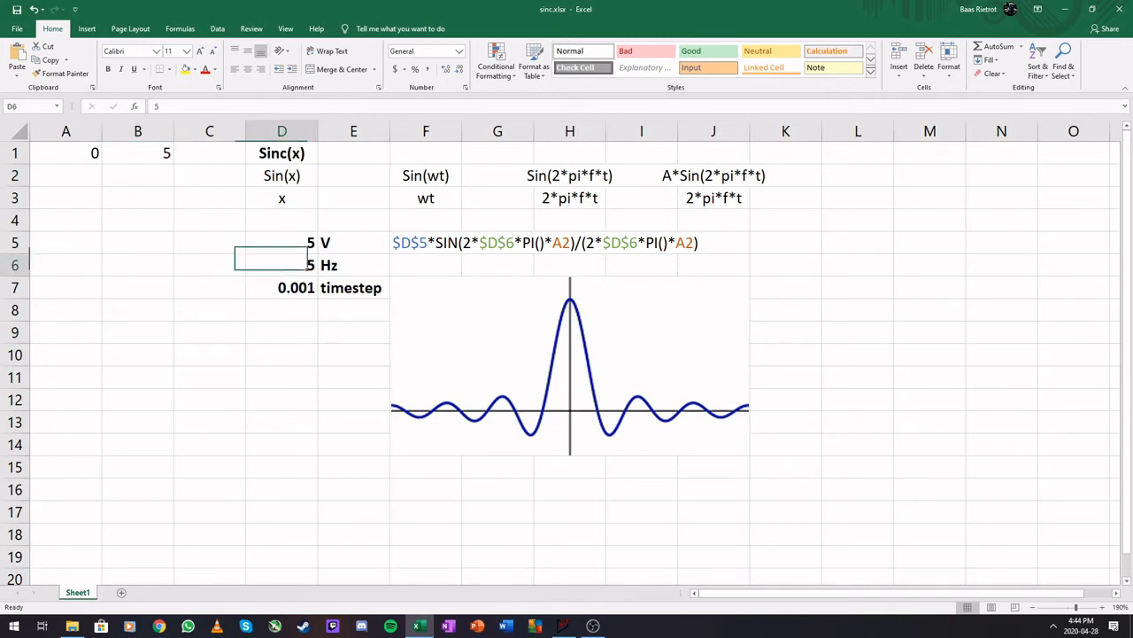
left_click(281, 242)
left_click(281, 288)
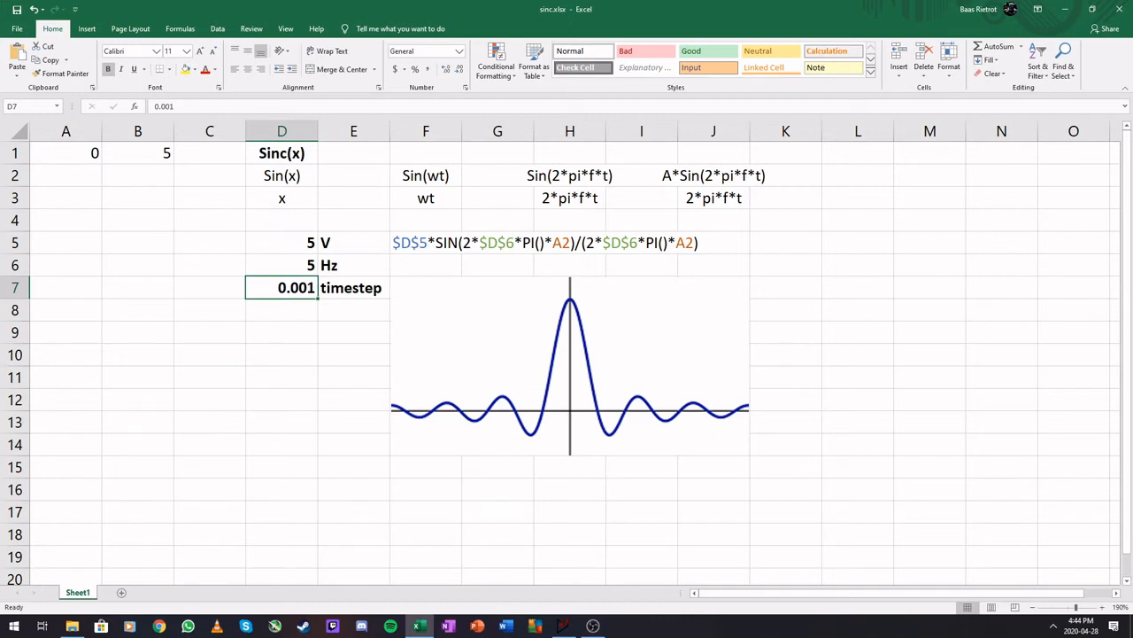
left_click(66, 175)
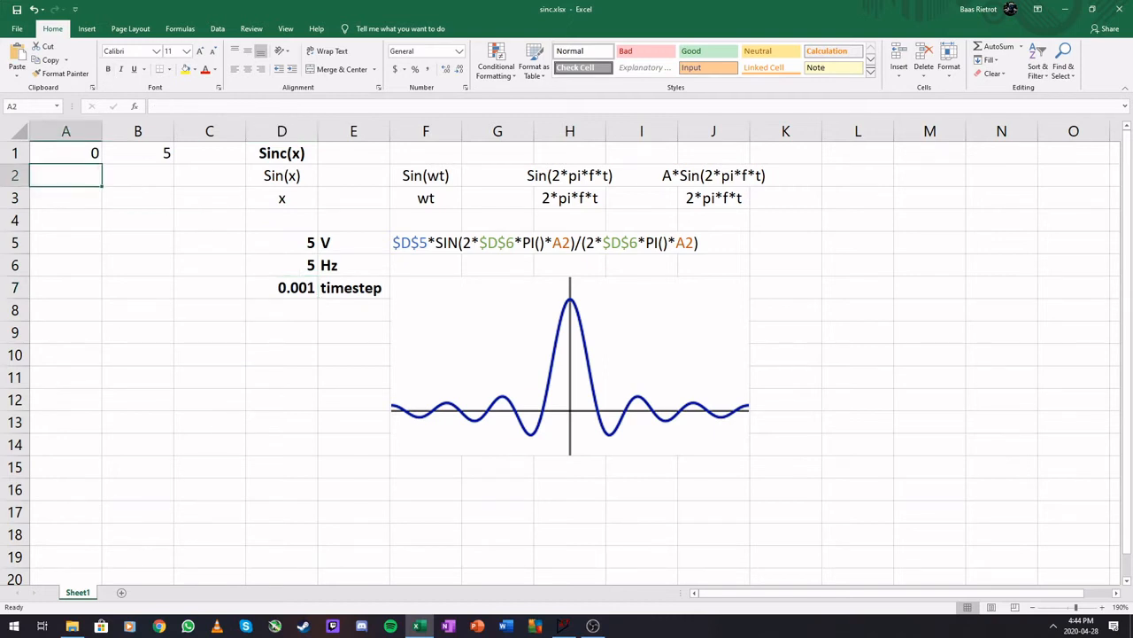
type("=")
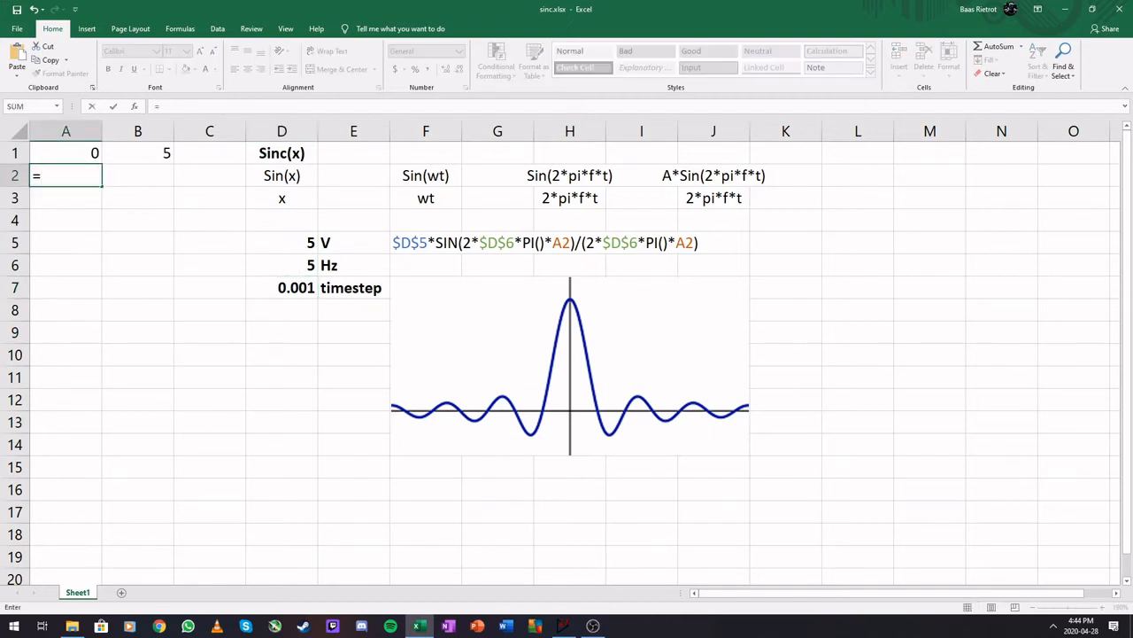
key("Up")
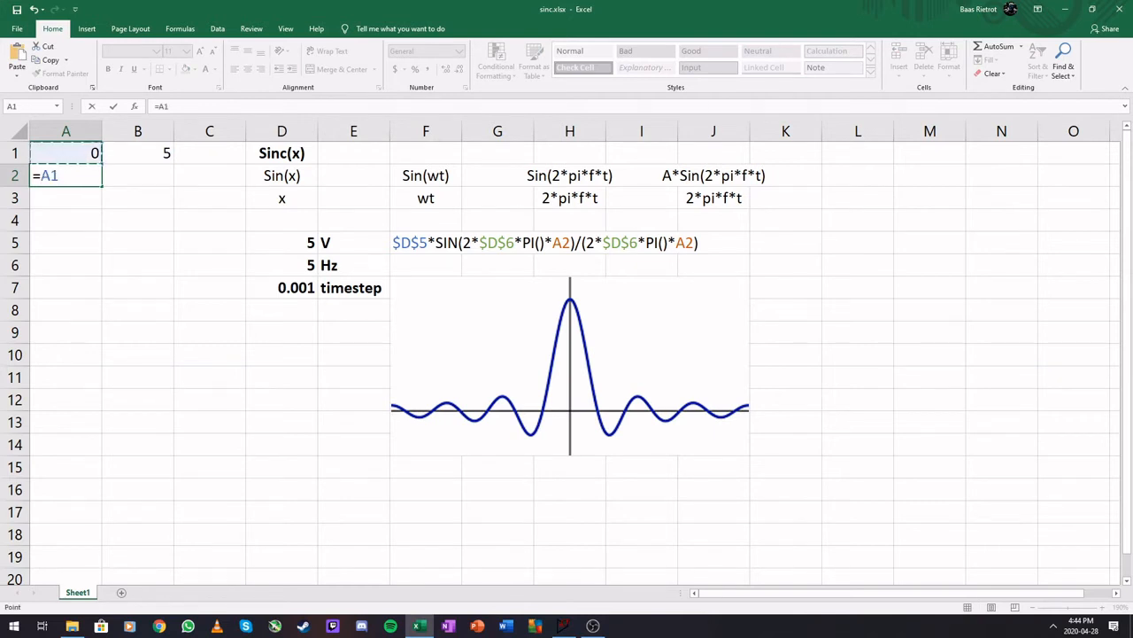
type("+")
left_click(282, 288)
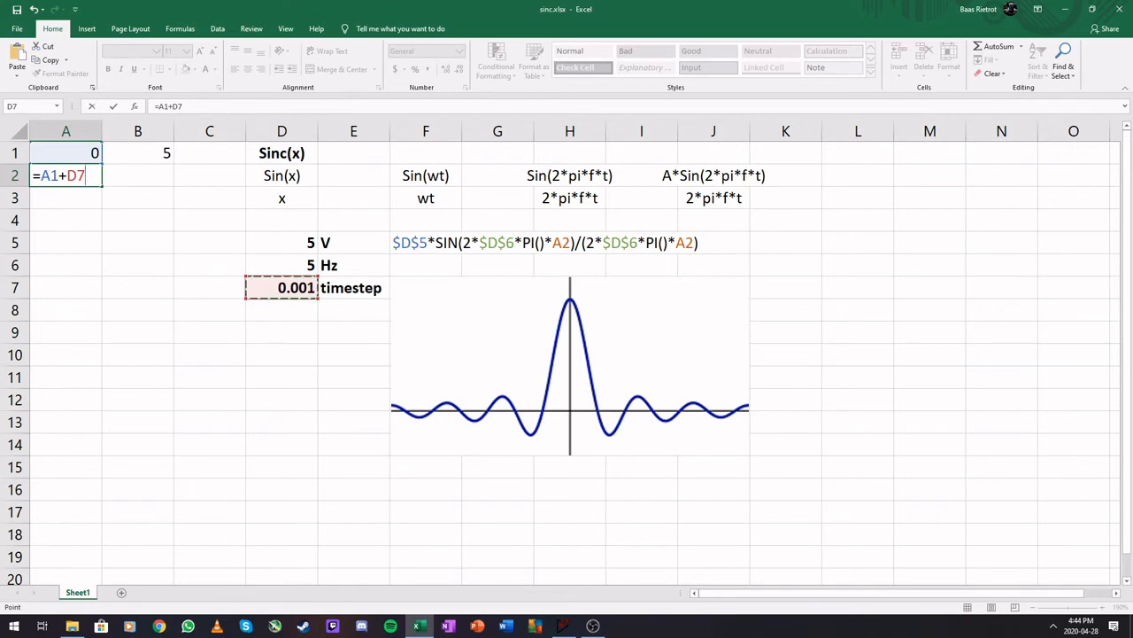
key("F2")
type("$")
key("Right")
type("$")
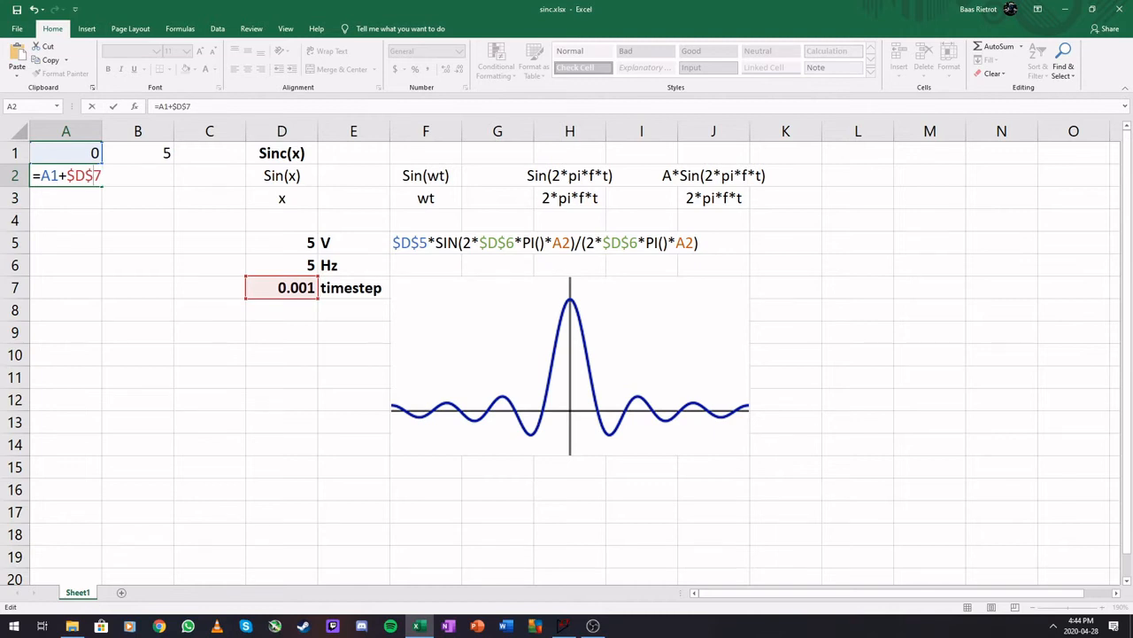
key("Return")
- Copy the time formula from A2 into A3:A8 as a trial and clear the copies
key("Up")
key("ctrl+c")
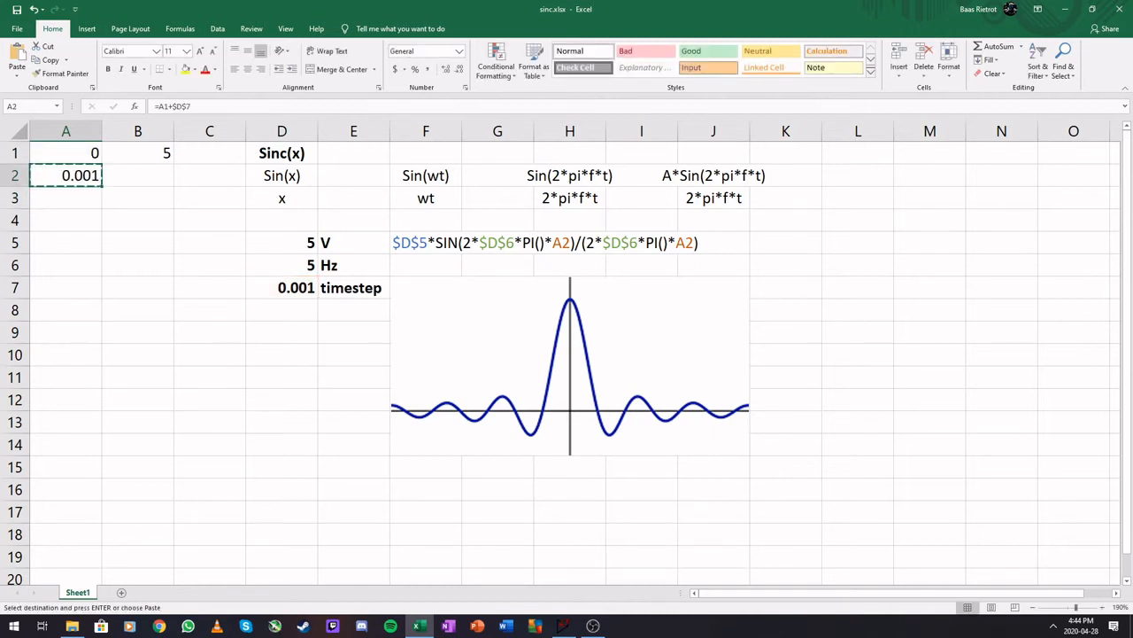
key("Down")
key("ctrl+v")
key("Down")
key("ctrl+v")
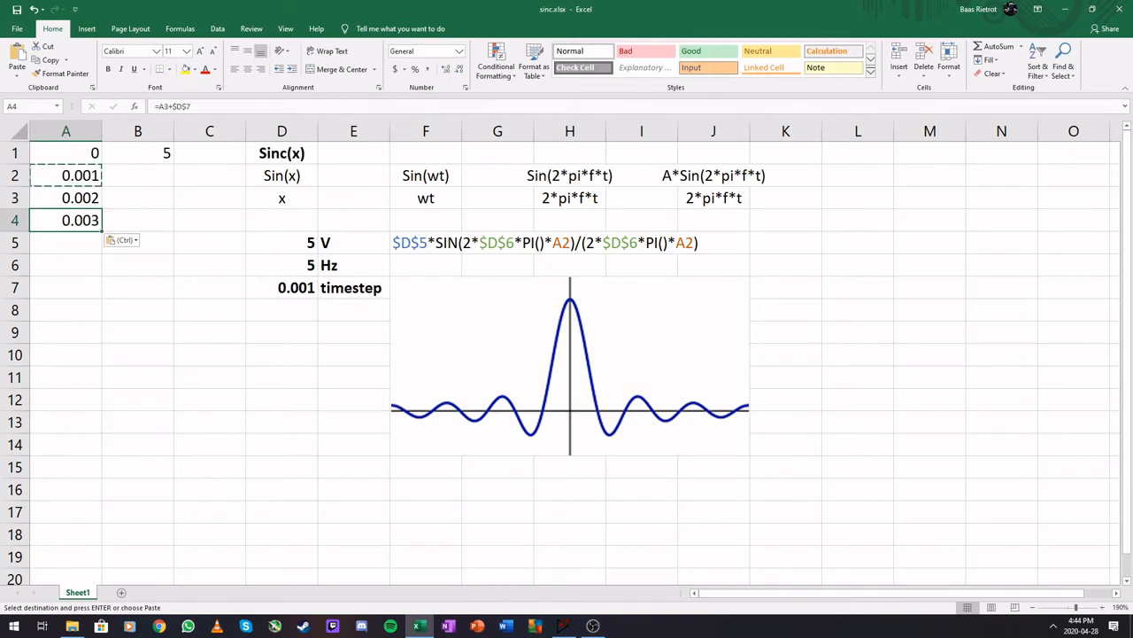
key("Down")
key("Down")
key("ctrl+v")
key("Up")
key("ctrl+v")
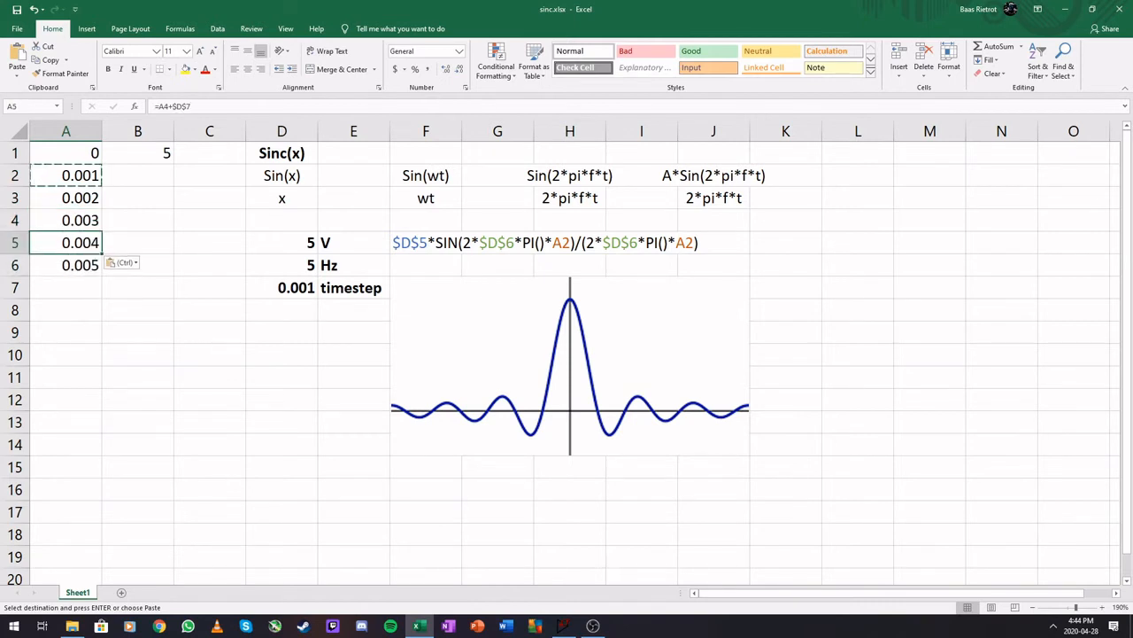
key("Down")
key("Down")
key("ctrl+v")
key("Down")
key("ctrl+v")
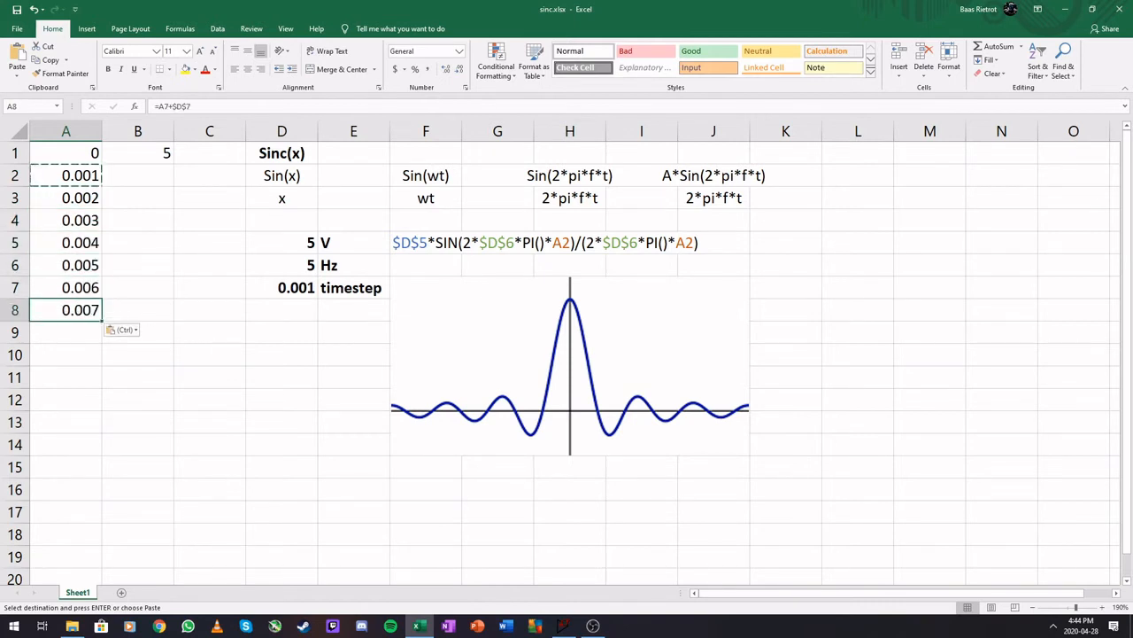
left_click_drag(65, 199, 66, 310)
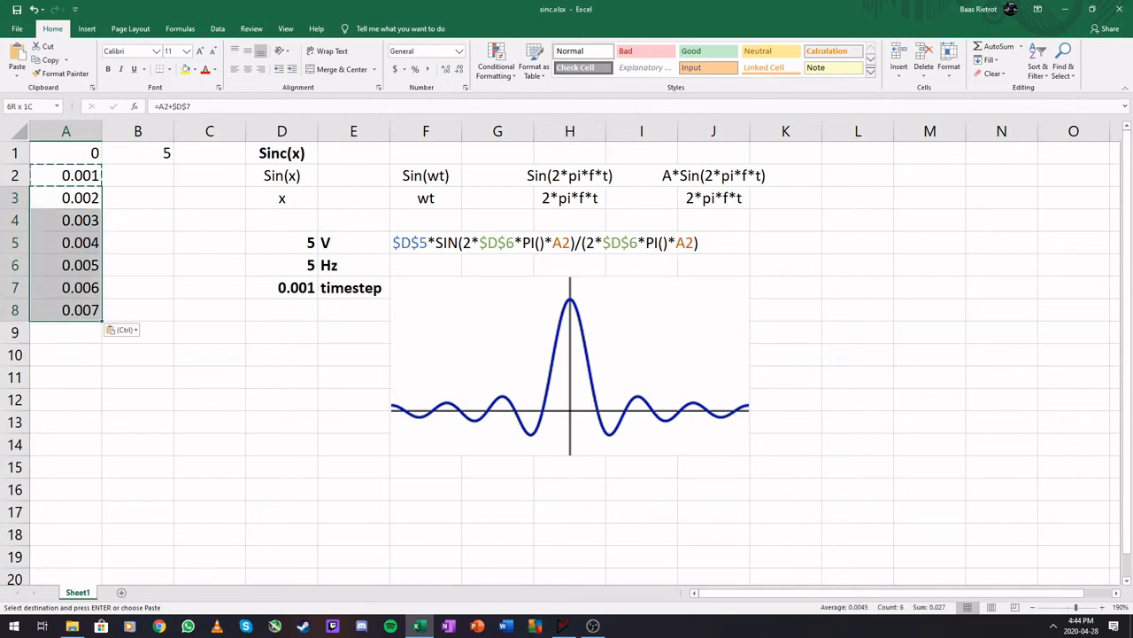
key("Delete")
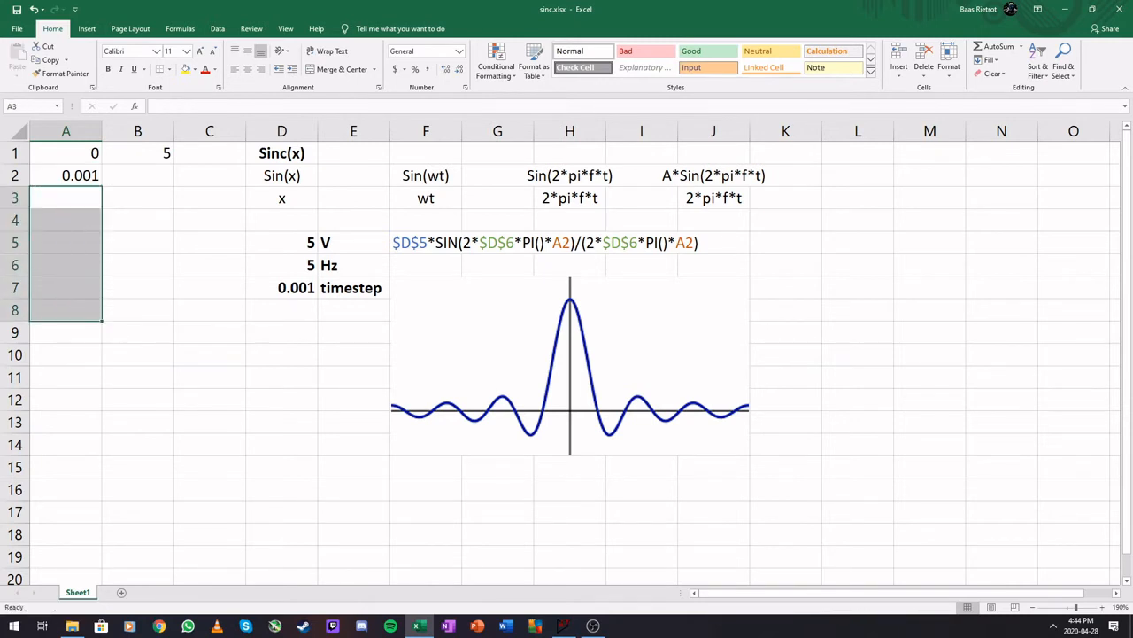
- Start the sinc formula in B2 with the absolute amplitude reference =$D$5
left_click(137, 175)
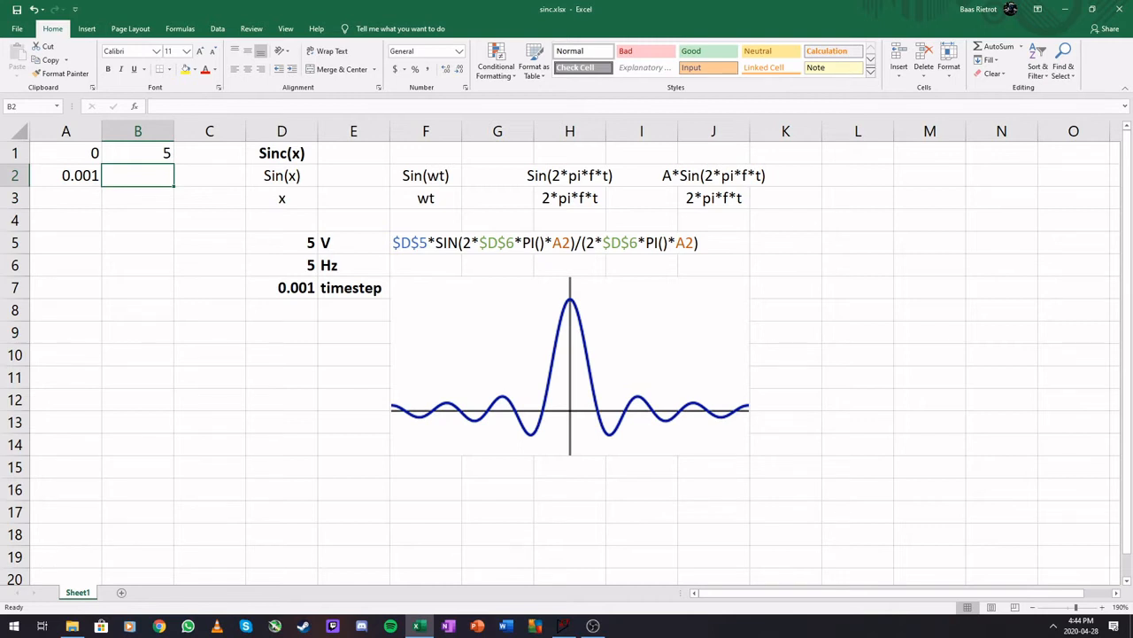
left_click(65, 175)
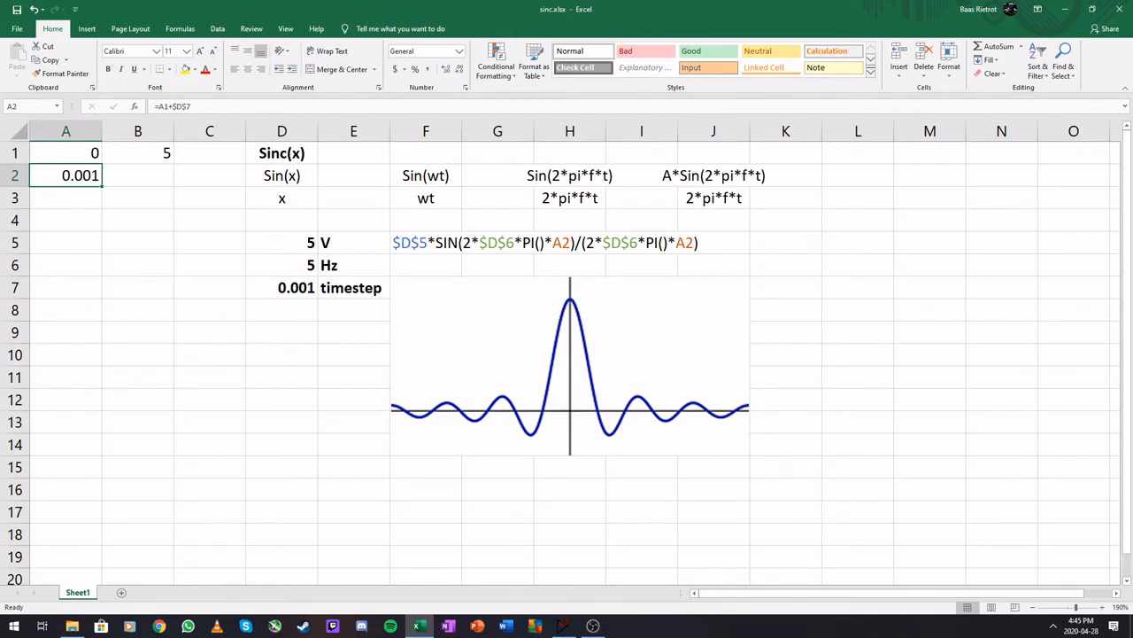
left_click(137, 175)
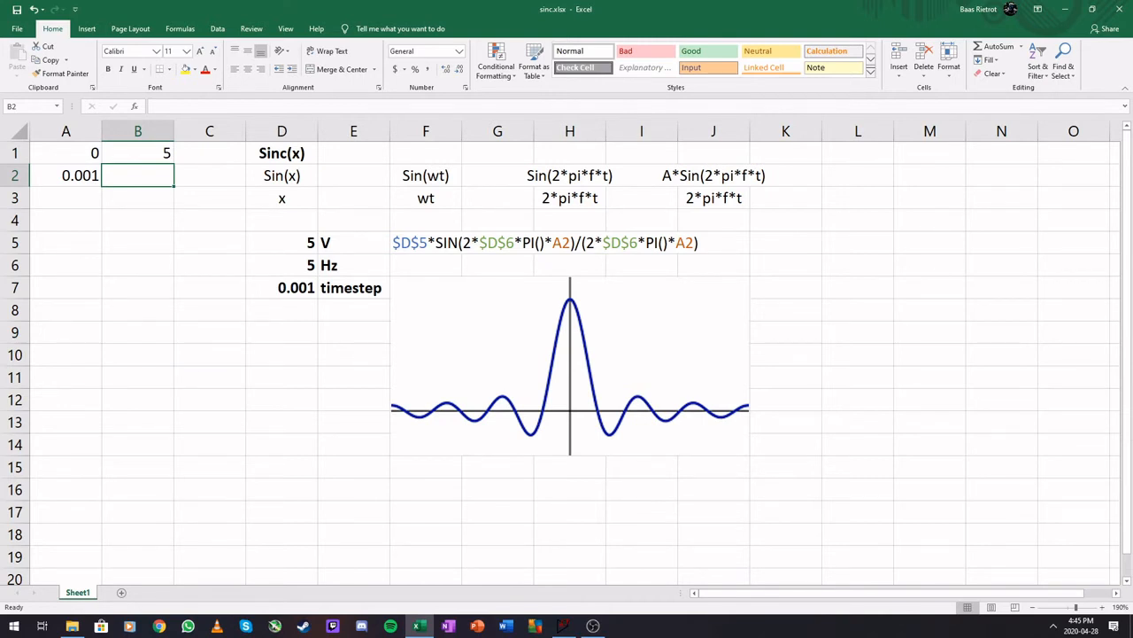
type("=")
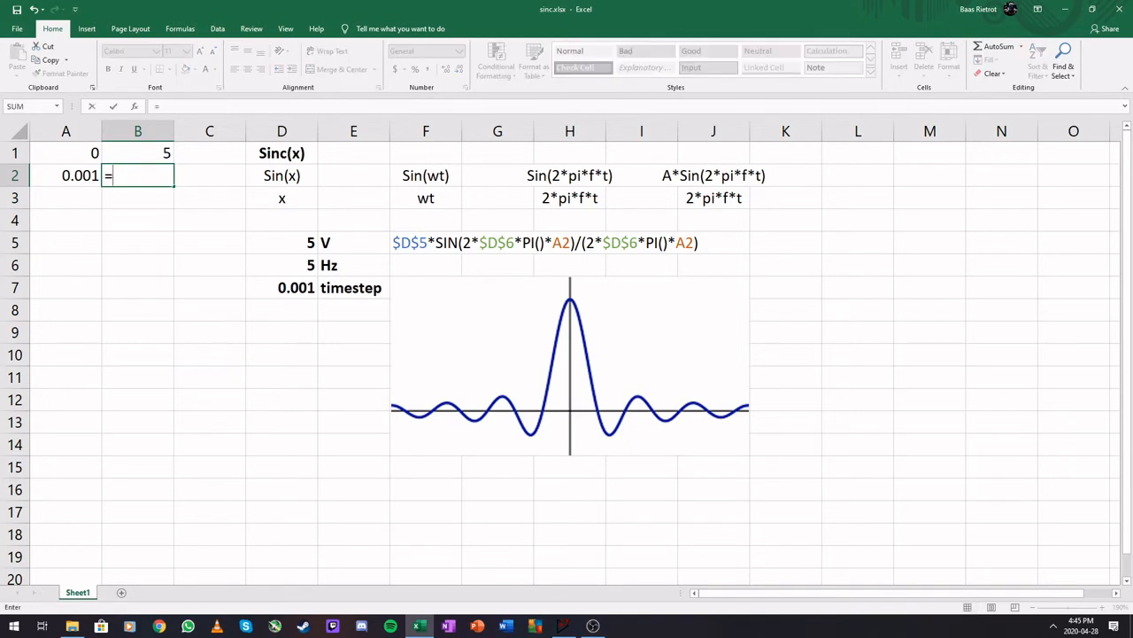
left_click(282, 243)
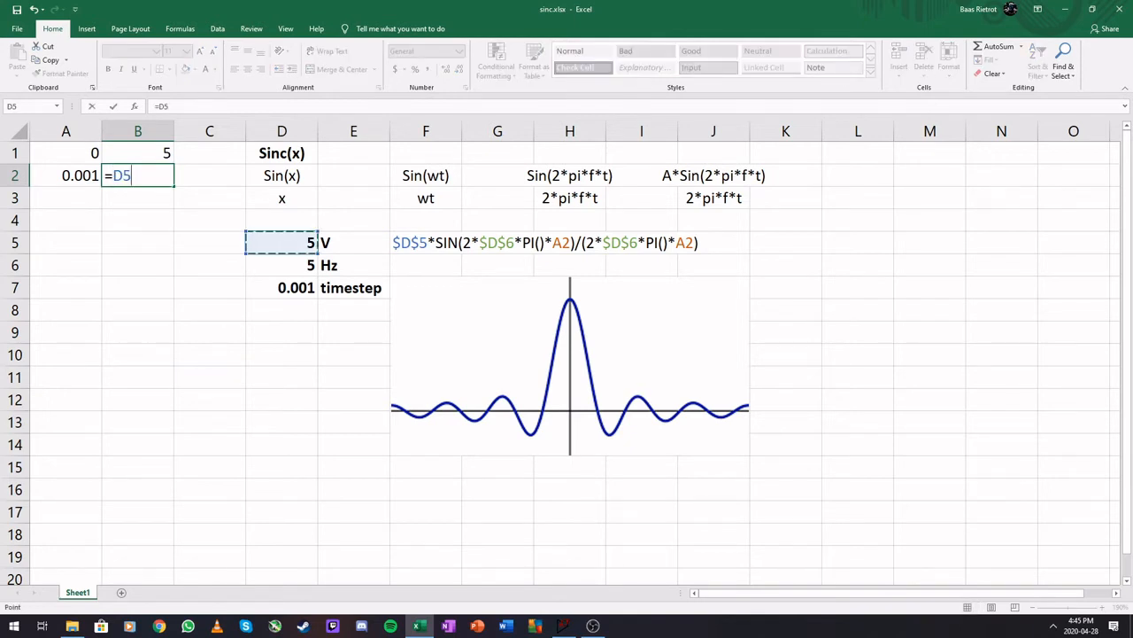
left_click(114, 175)
type("$")
key("Right")
type("$5")
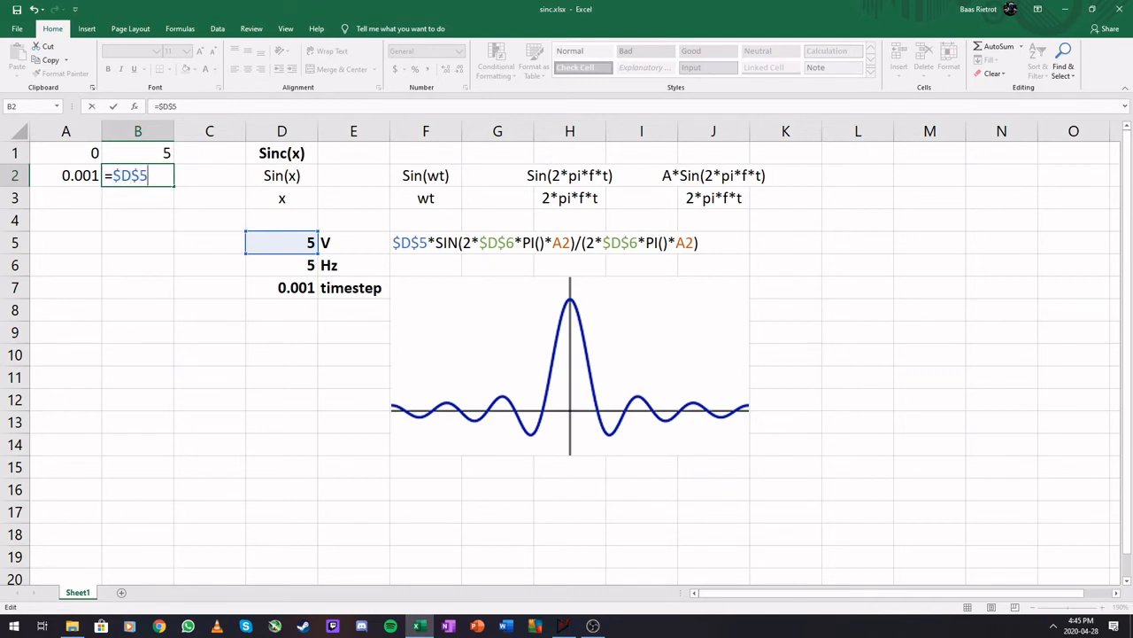
- Extend the B2 formula with the sine numerator *sin(2*pi()*$D$6*A2), using an absolute reference to the frequency cell
type("*sin")
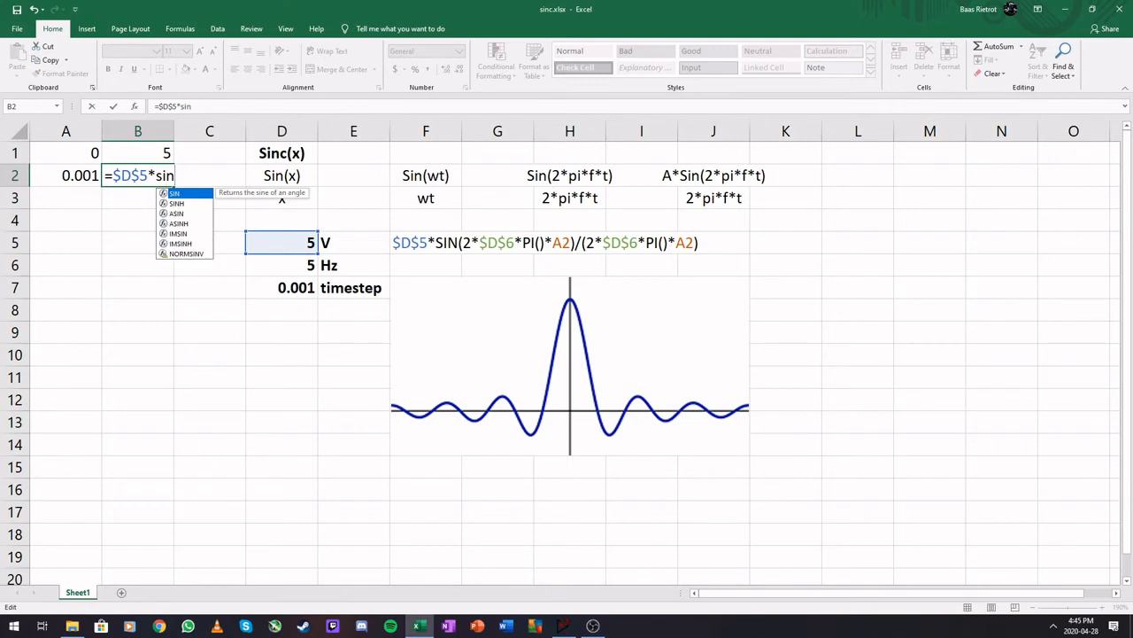
type("(")
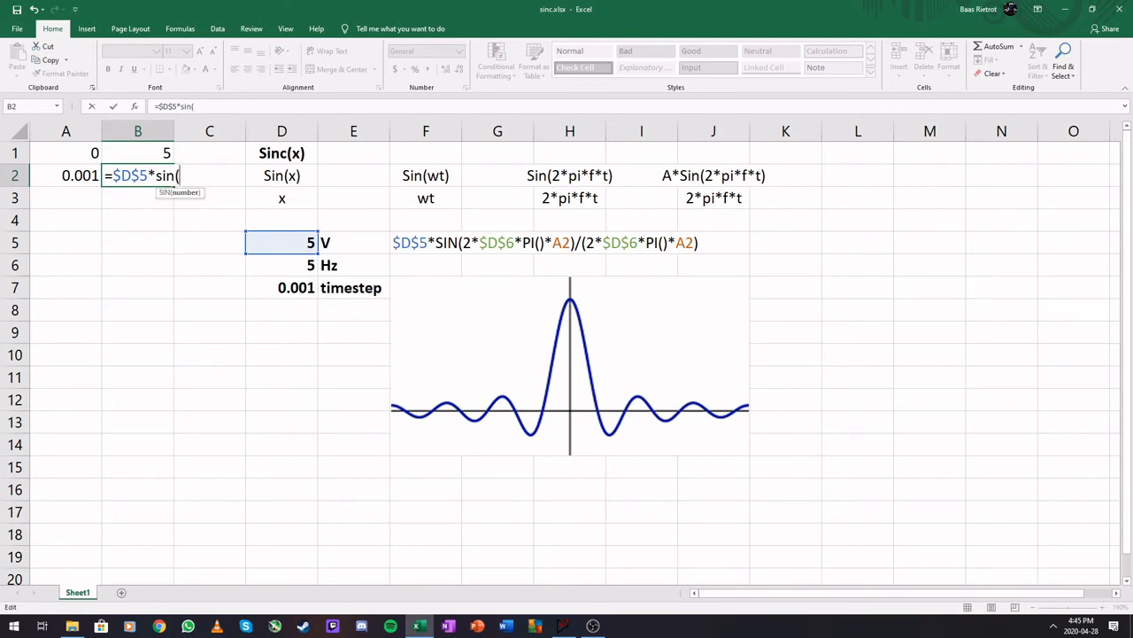
type("2*pi()*")
left_click(281, 265)
left_click(226, 176)
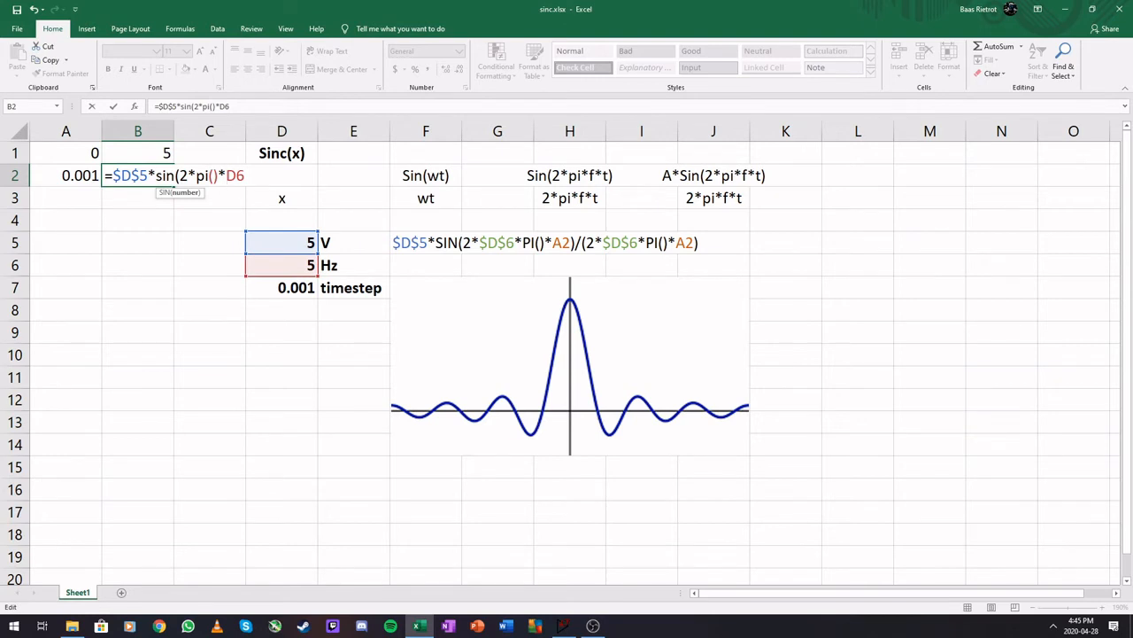
type("$")
key("Right")
type("$5*")
left_click(65, 175)
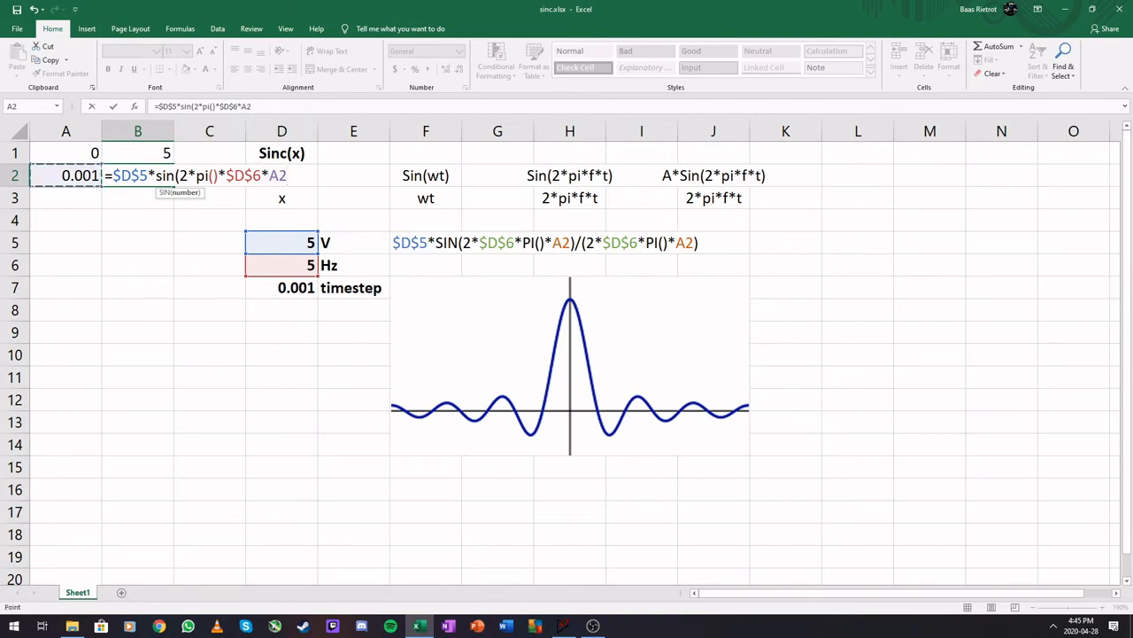
left_click(254, 106)
type(")")
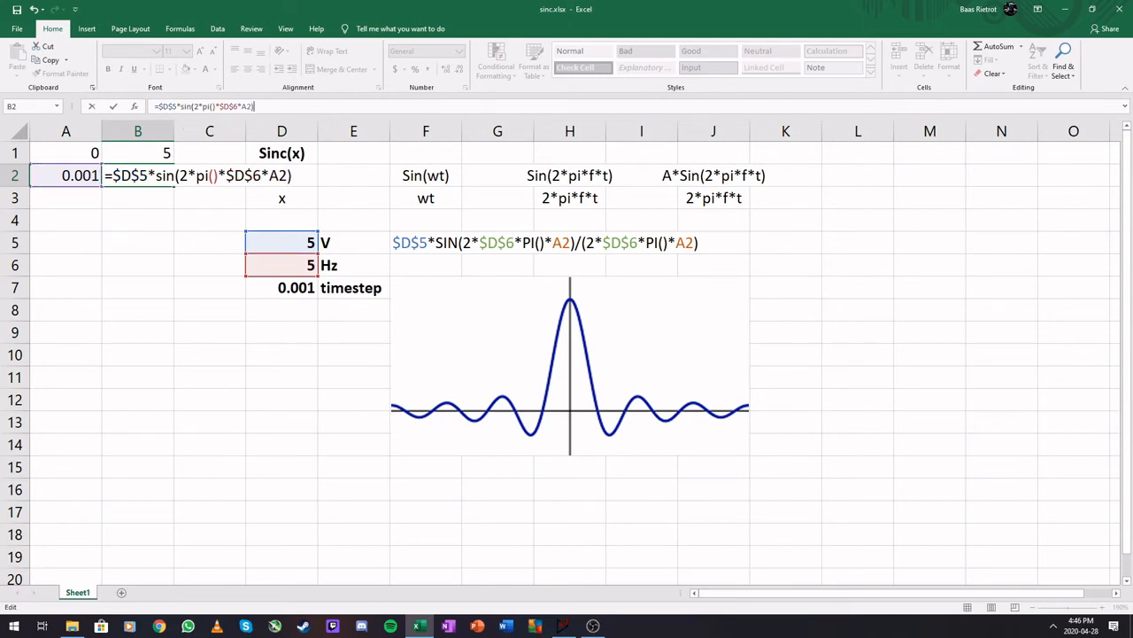
- Complete the B2 sinc formula by dividing by (2*pi()*$D$6*A2), keeping the frequency reference absolute
type("/(2*pi(")
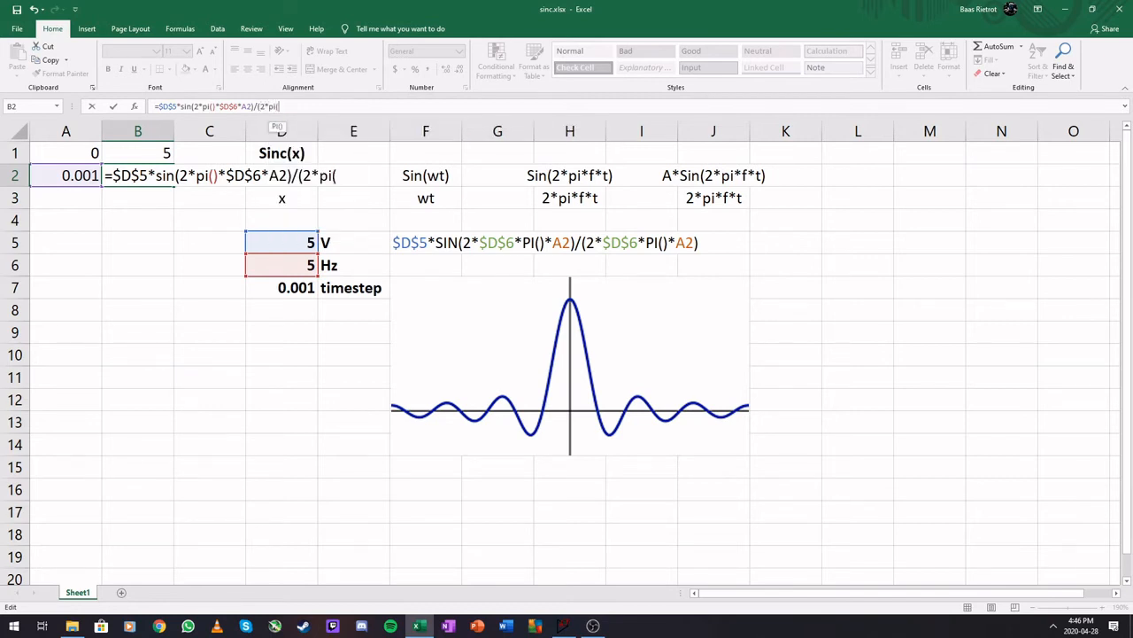
type(")*")
left_click(281, 265)
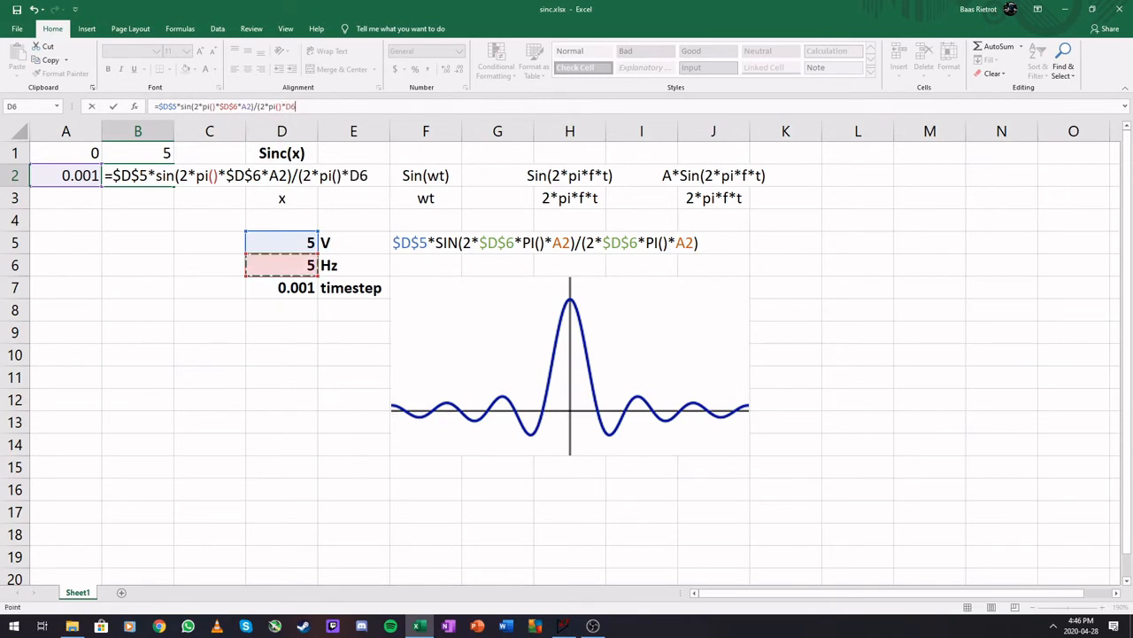
key("Left")
key("Right")
left_click(284, 106)
type("$")
key("Right")
type("$5*")
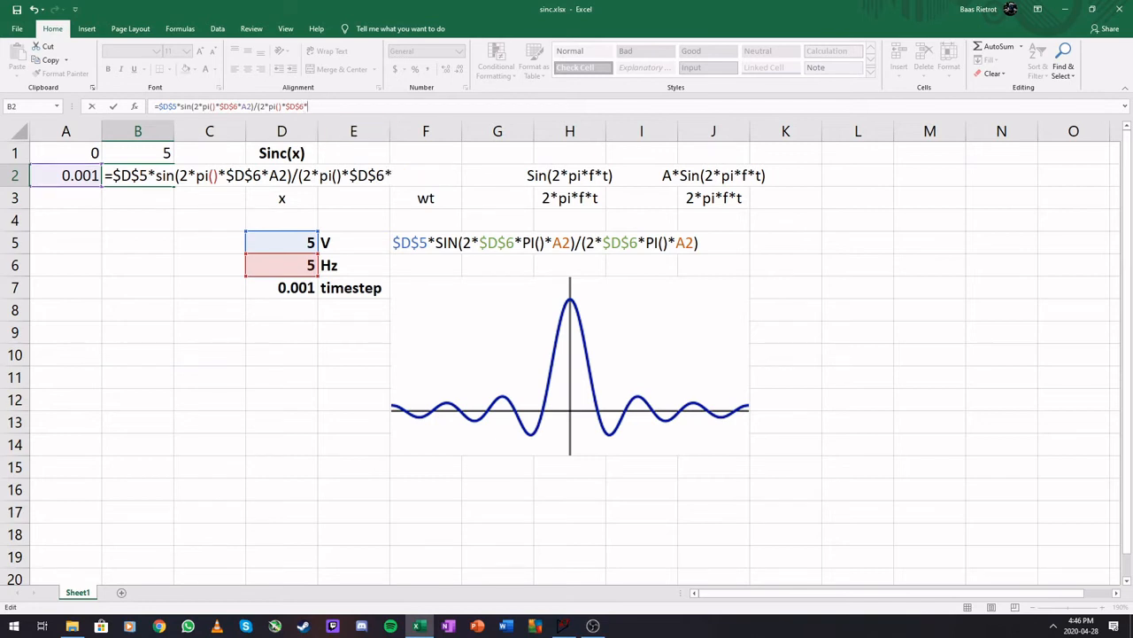
left_click(67, 175)
type(")")
key("Return")
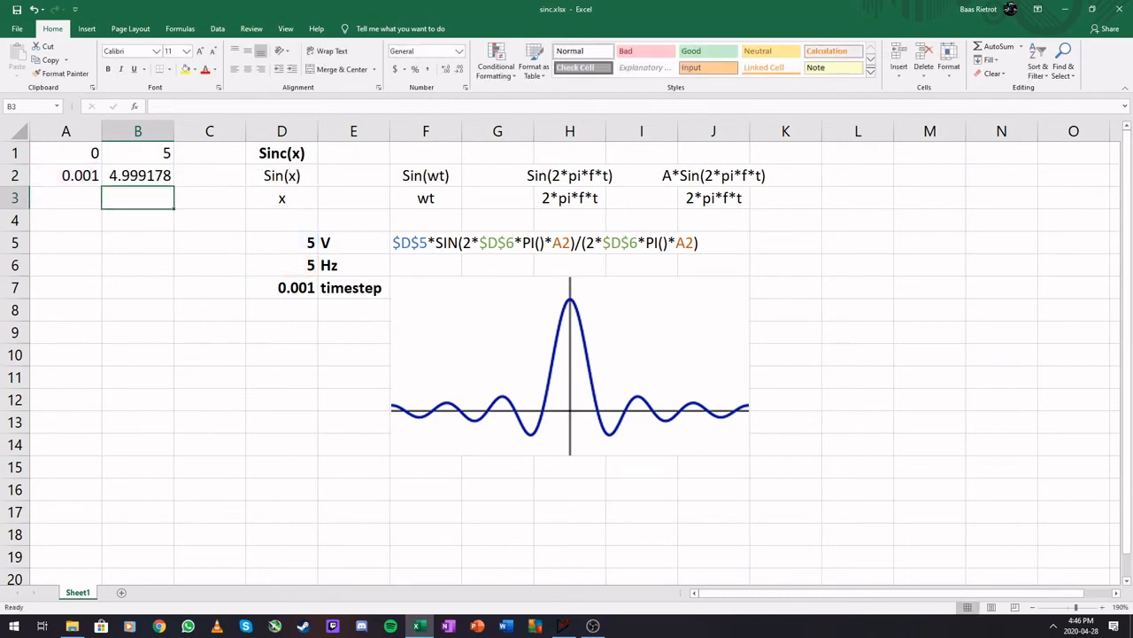
- Copy the time and sinc formulas from A2:B2 into the range A3:B2001
key("Up")
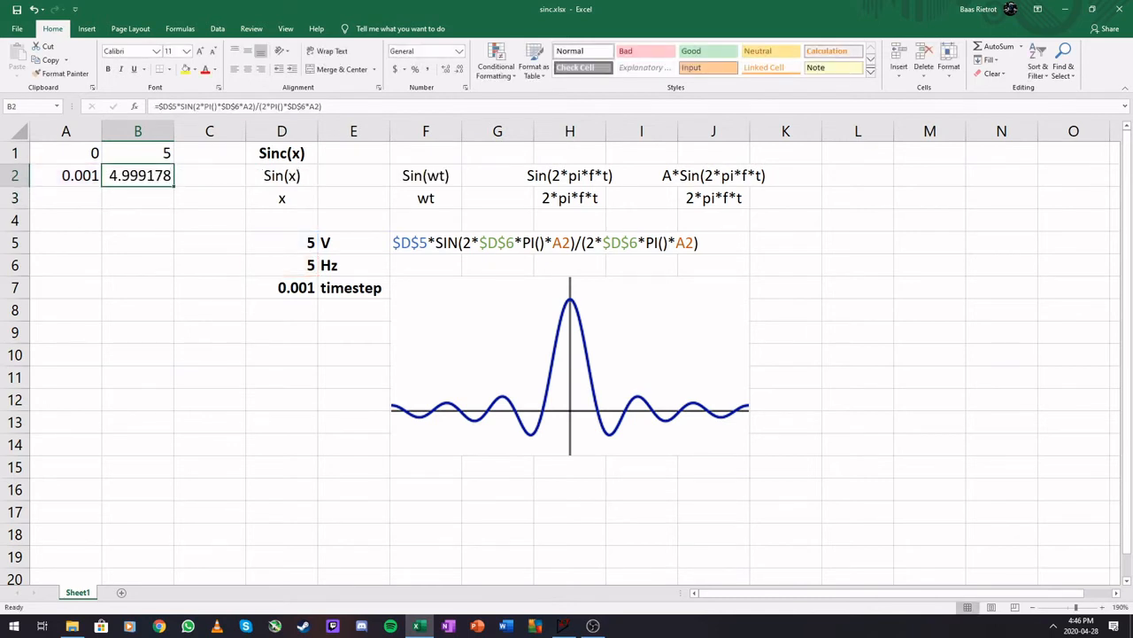
key("Left")
key("shift+Right")
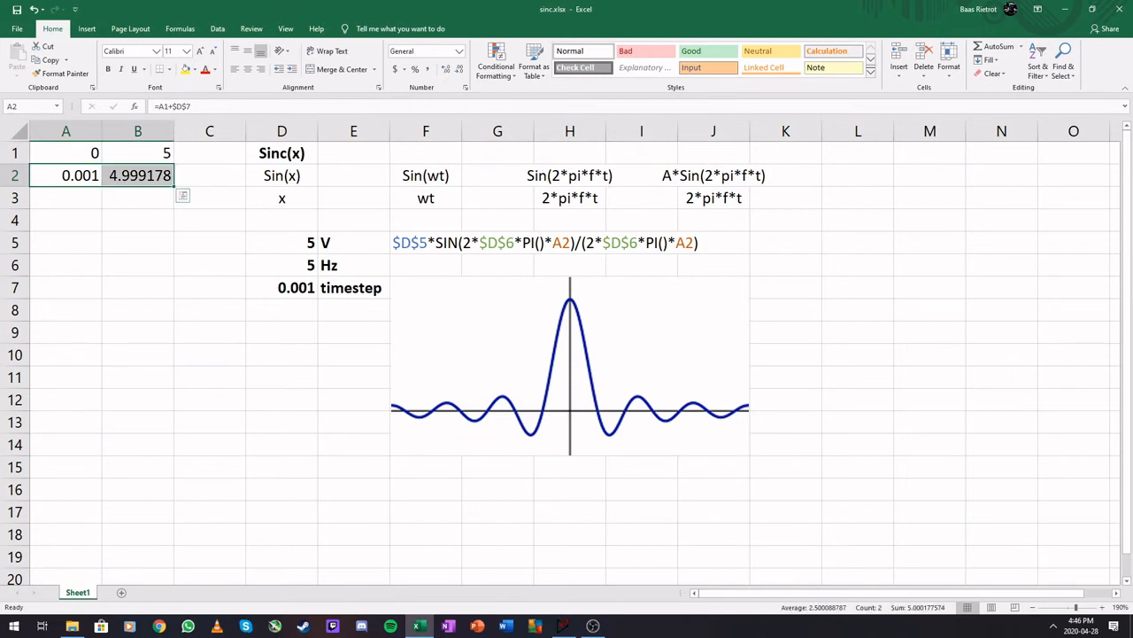
key("ctrl+q")
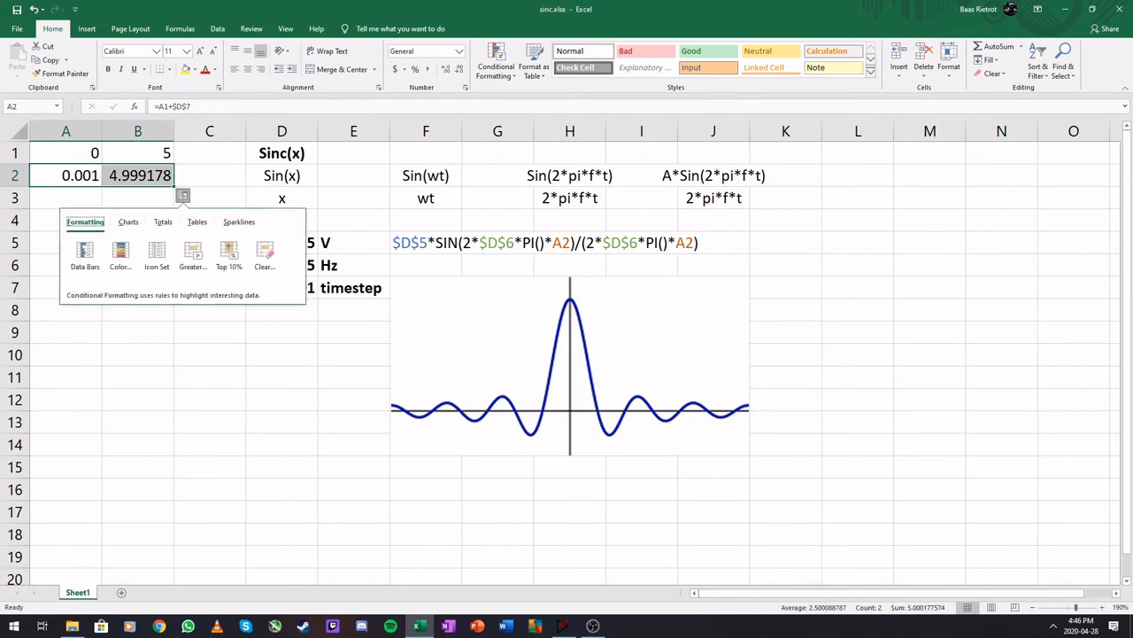
key("Escape")
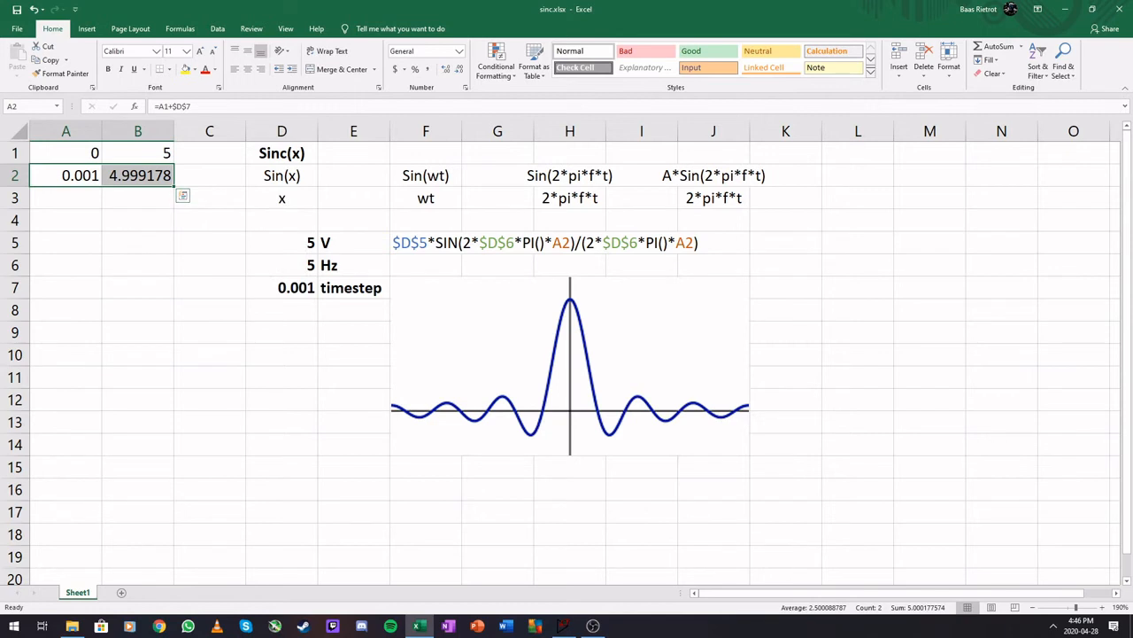
key("ctrl+c")
key("Down")
key("shift+Right")
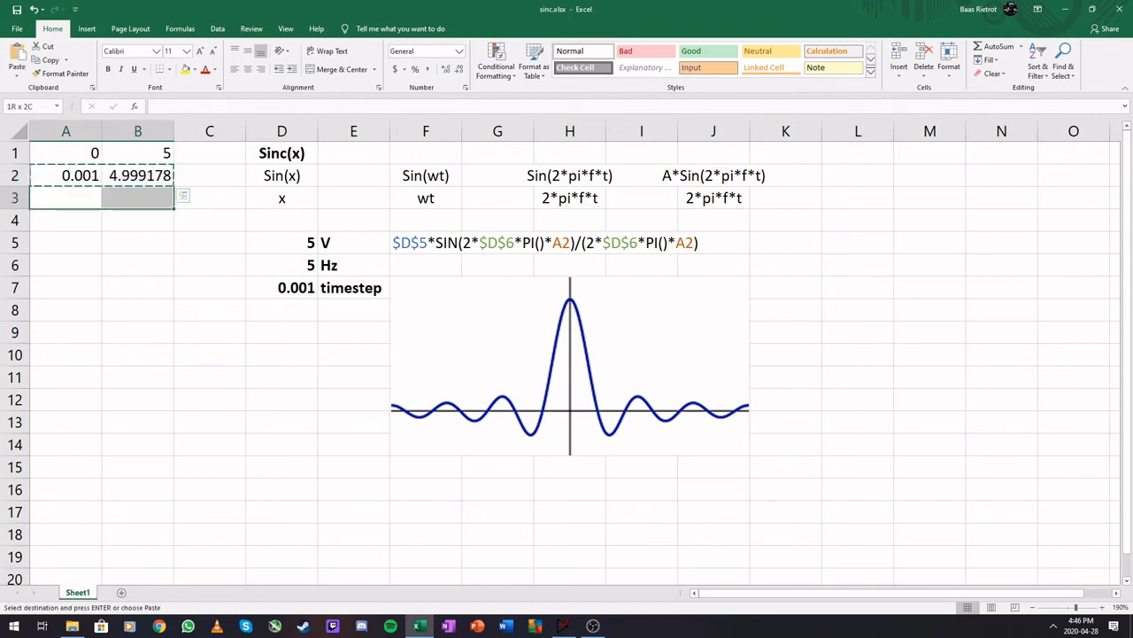
left_click_drag(137, 198, 137, 619)
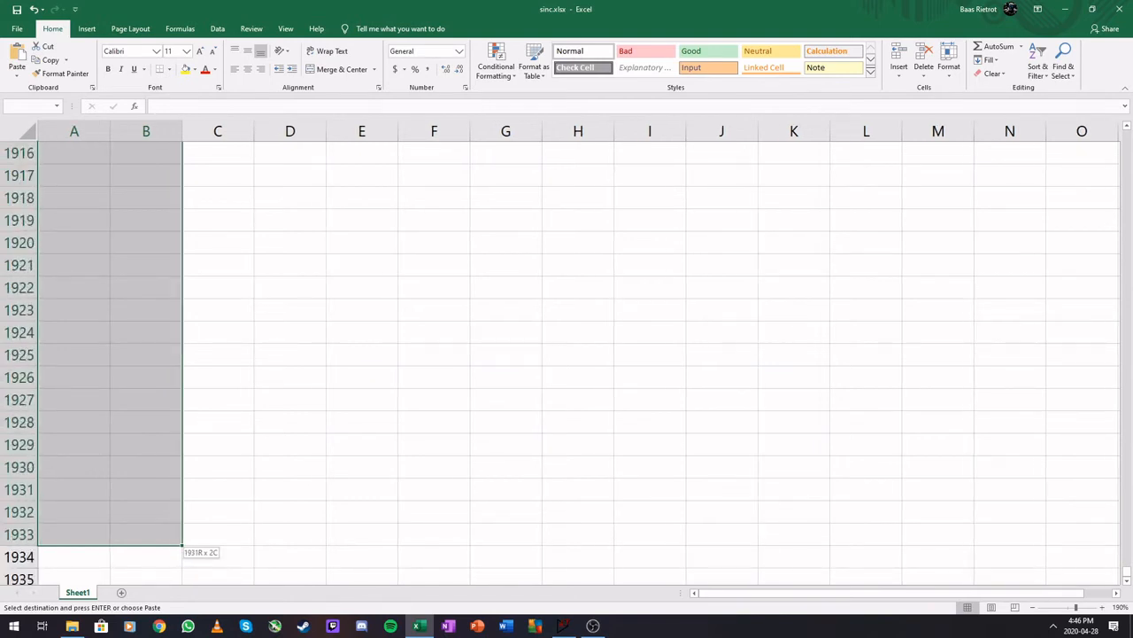
left_click_drag(142, 537, 142, 177)
left_click_drag(141, 133, 142, 133)
key("ctrl+v")
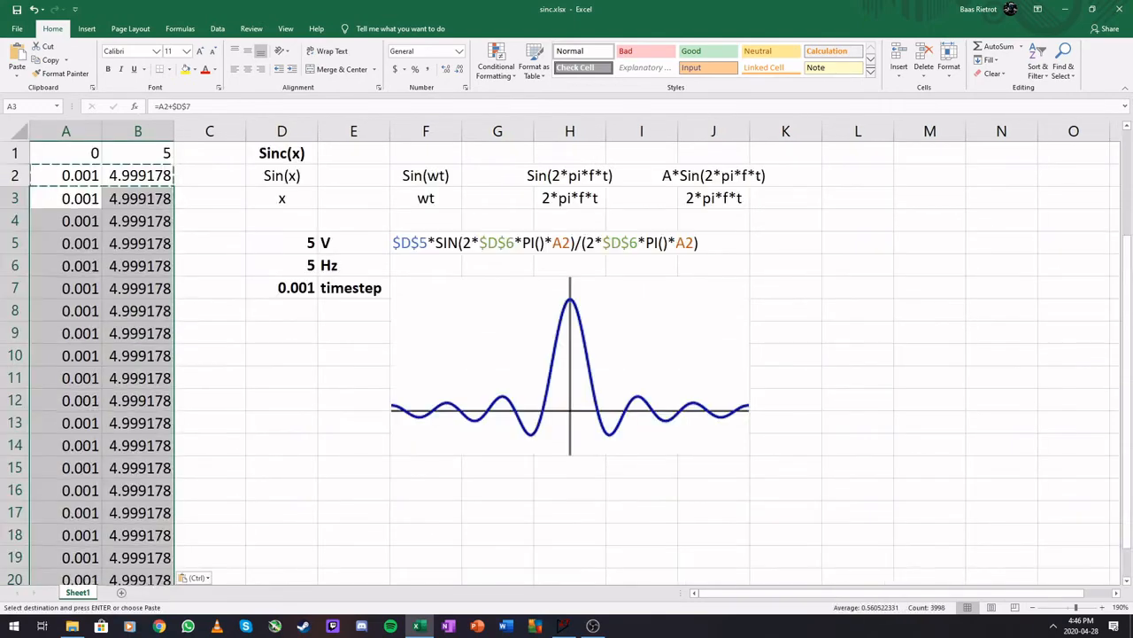
- Examine the filled time and sinc values in columns A and B down to the last row
left_click(210, 355)
scroll(210, 355, "down", 11)
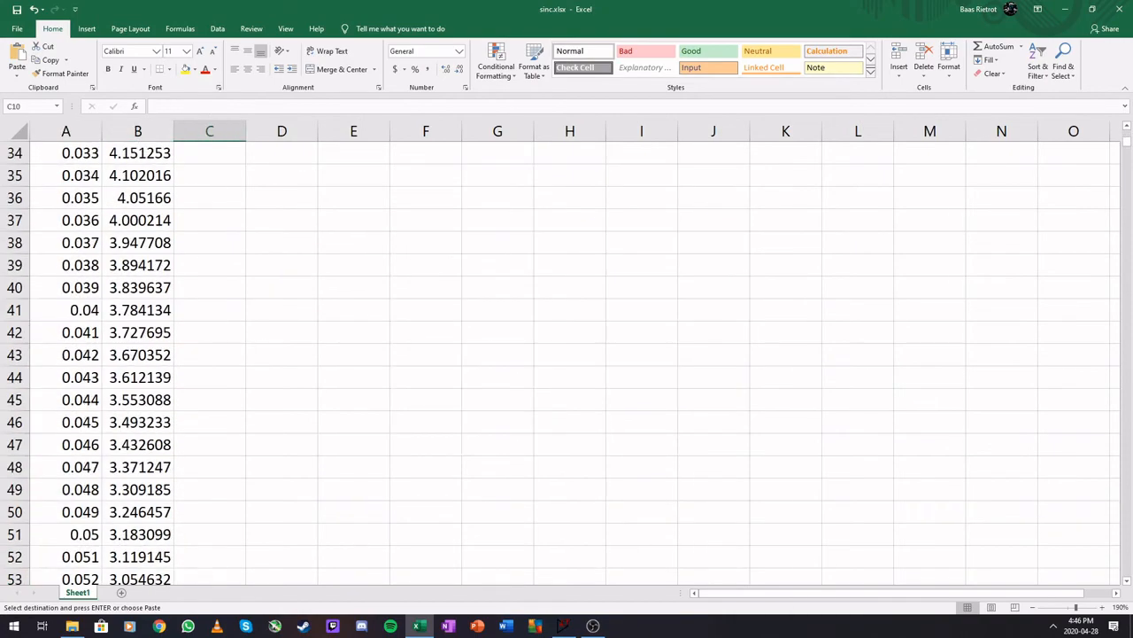
scroll(210, 355, "down", 20)
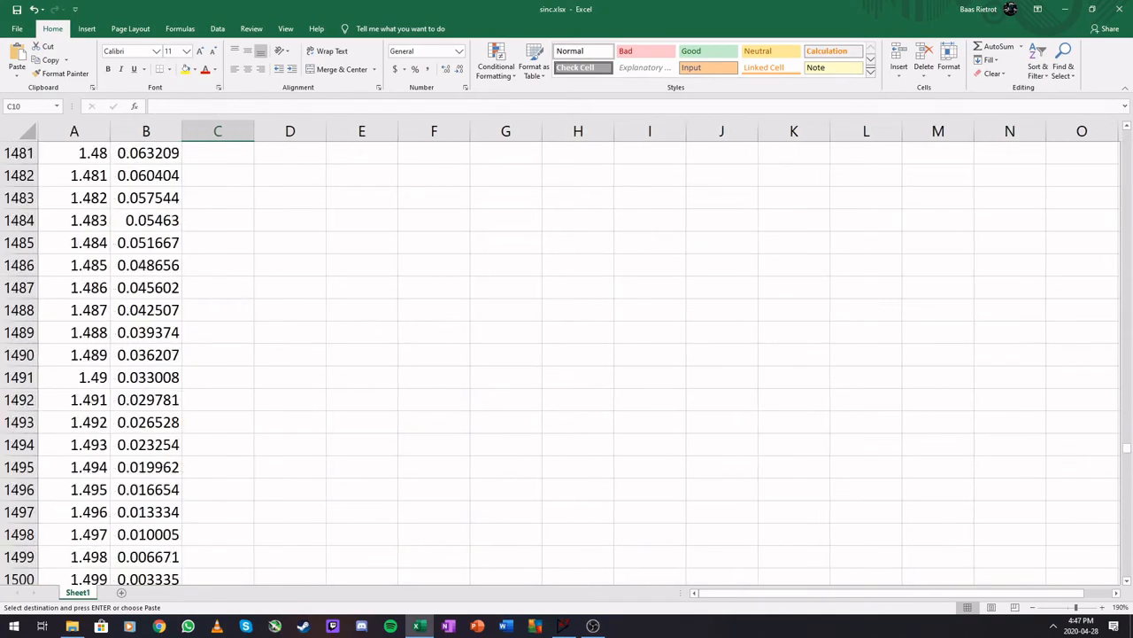
scroll(567, 363, "up", 20)
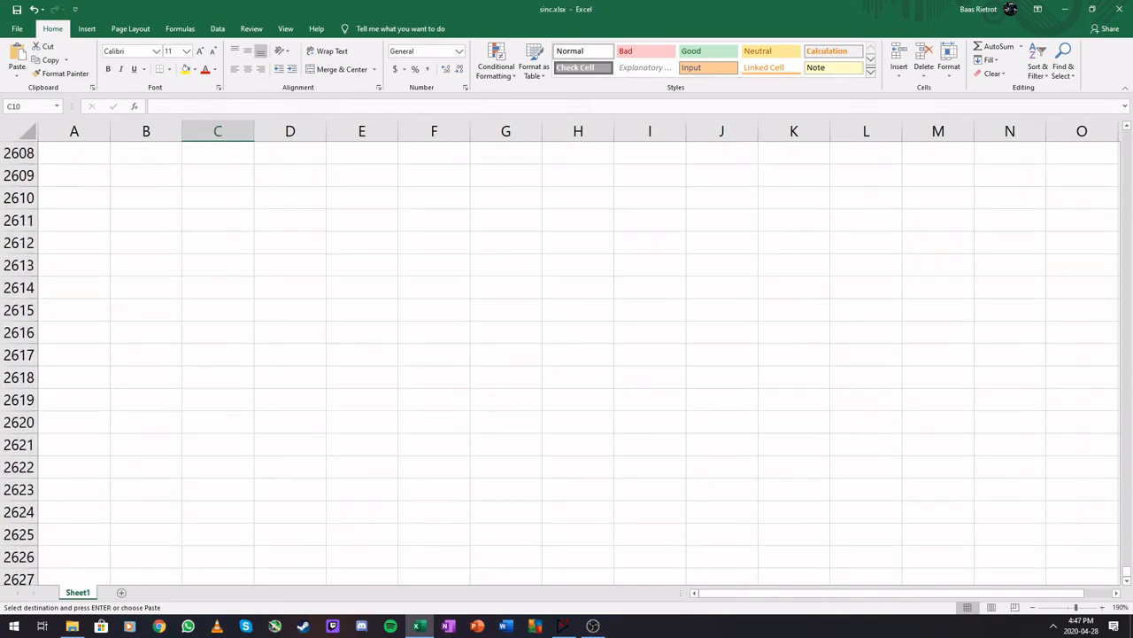
scroll(566, 363, "down", 5)
scroll(566, 363, "down", 12)
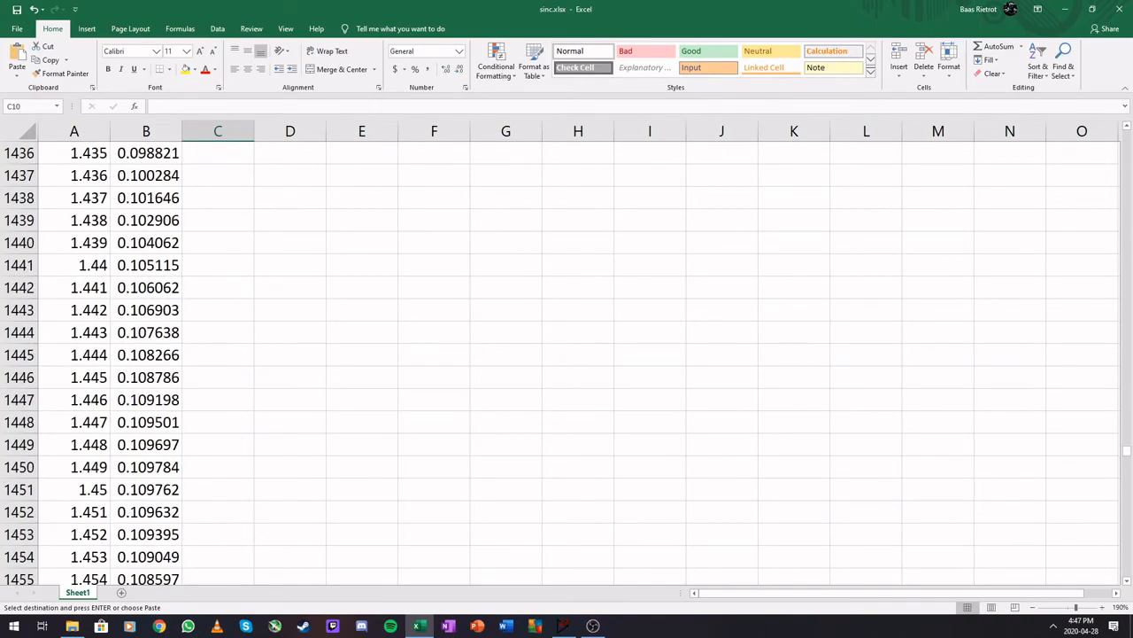
scroll(567, 363, "down", 20)
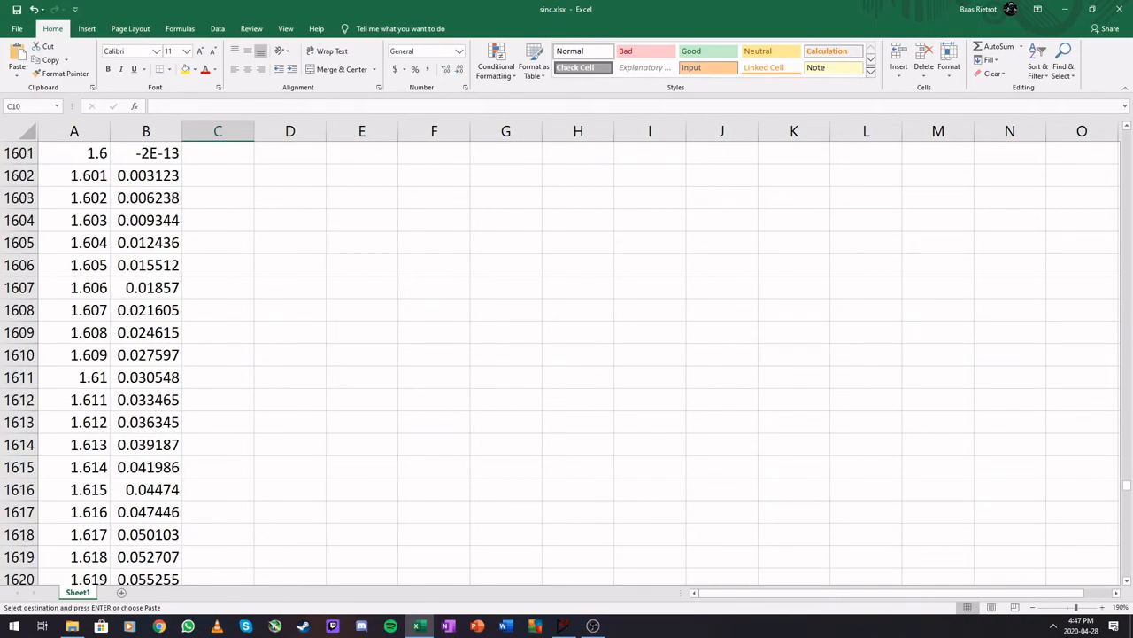
scroll(567, 363, "down", 20)
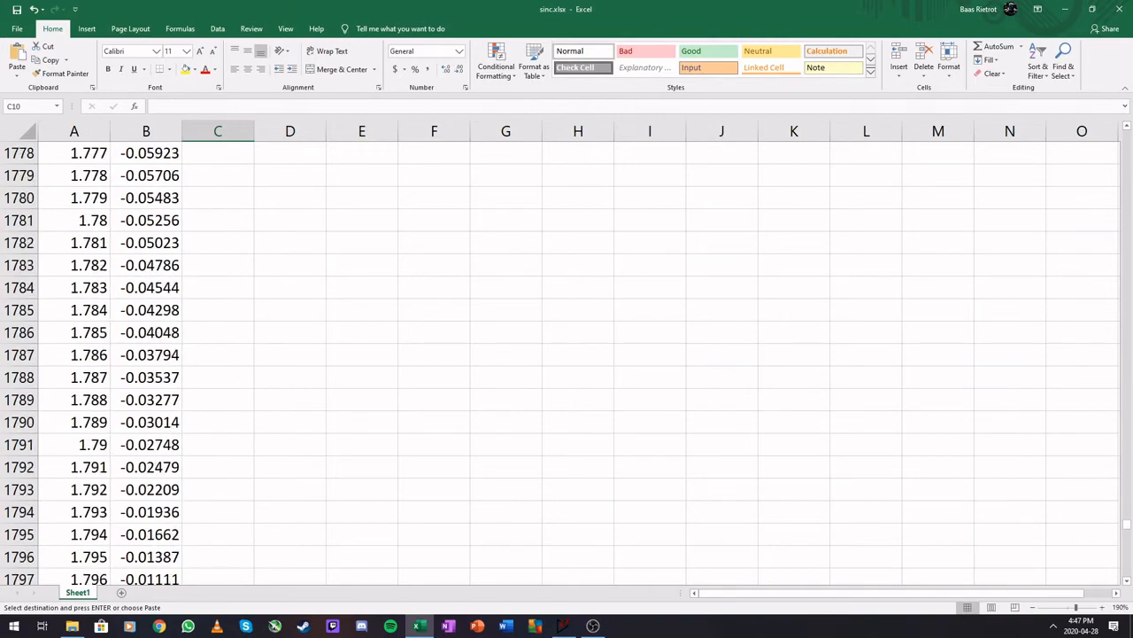
scroll(567, 363, "down", 20)
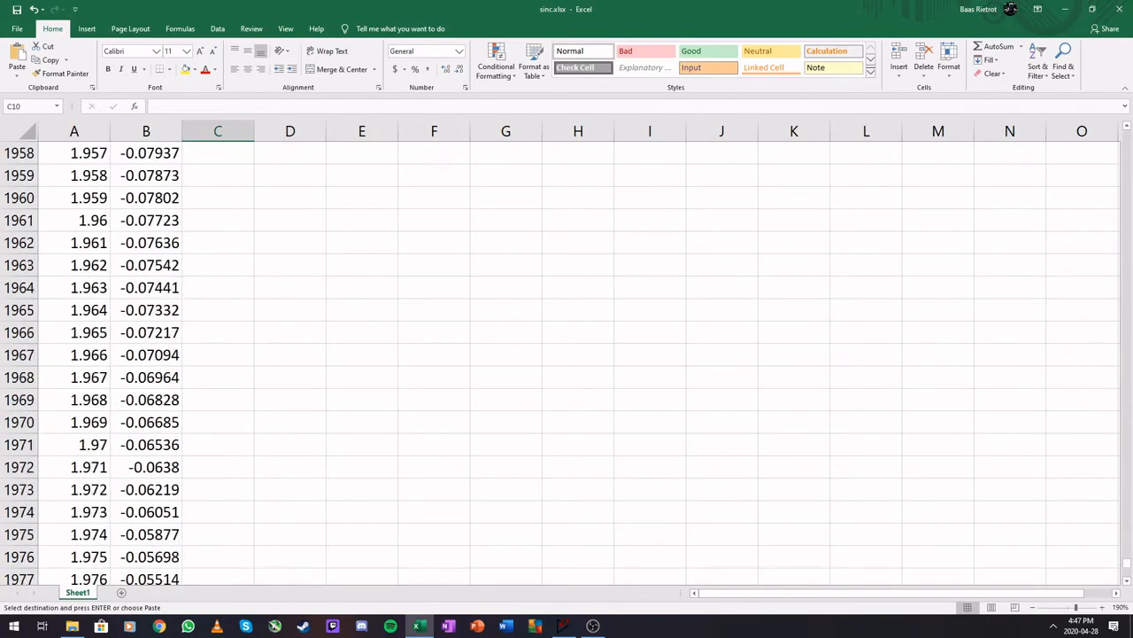
scroll(567, 363, "up", 9)
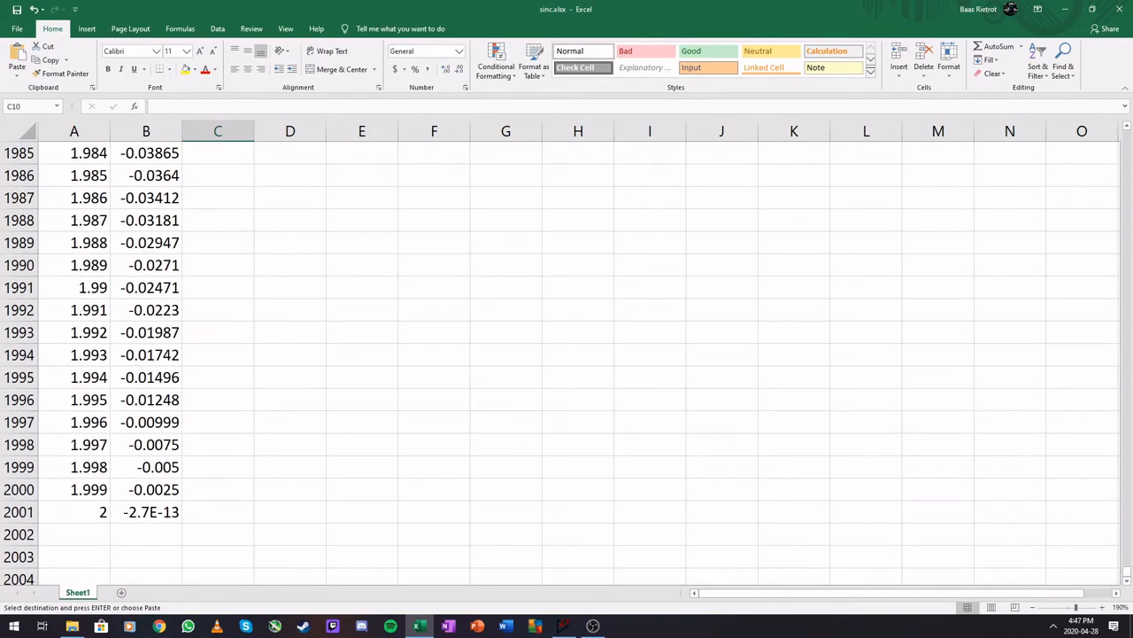
- Copy the complete time and amplitude data in A1:B2001
left_click(146, 512)
left_click(290, 534)
left_click(146, 512)
key("Escape")
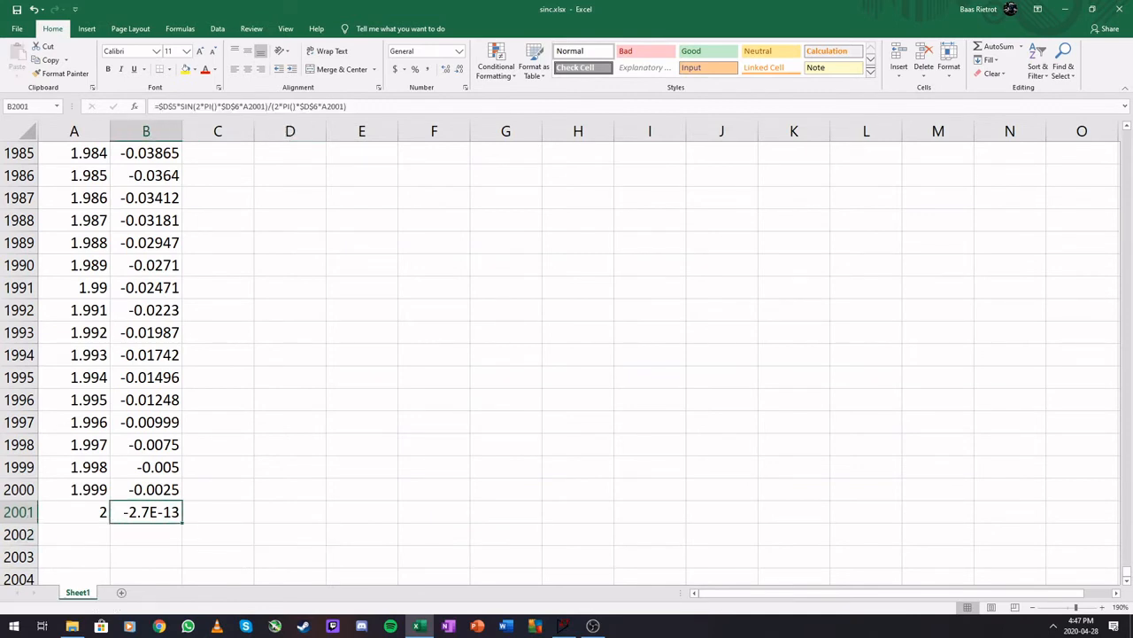
left_click(218, 512)
left_click_drag(146, 512, 74, 106)
mouse_move(67, 133)
left_mouse_down()
mouse_move(67, 195)
mouse_move(67, 153)
left_mouse_up()
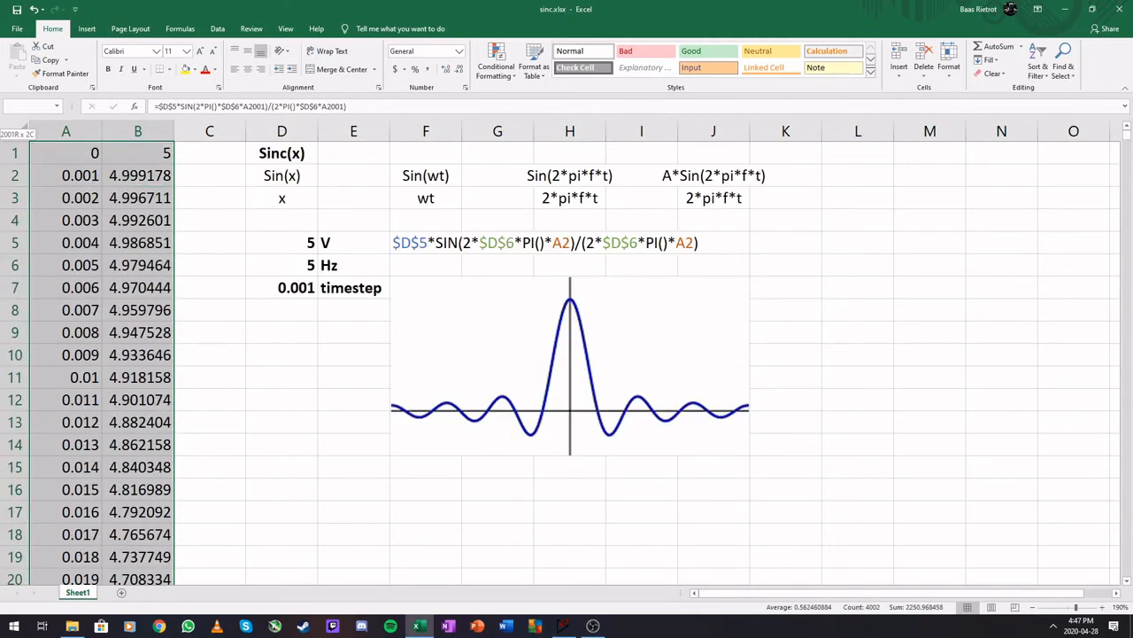
key("ctrl+c")
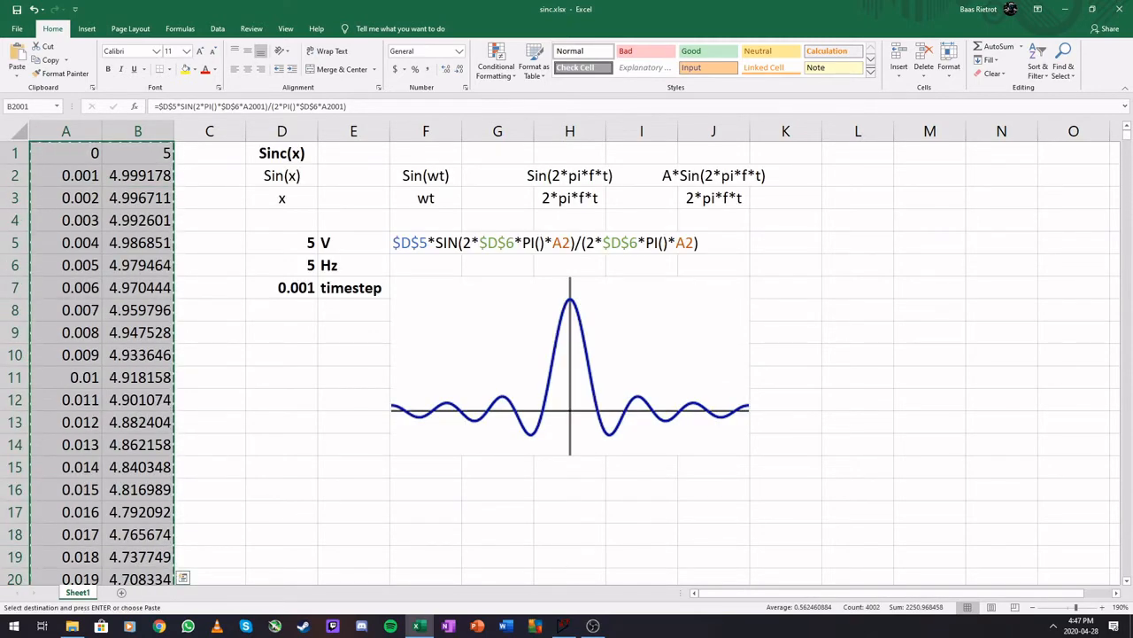
- Create a new text document named Sinc5 in the Op-Amp videos folder and open it
left_click(72, 626)
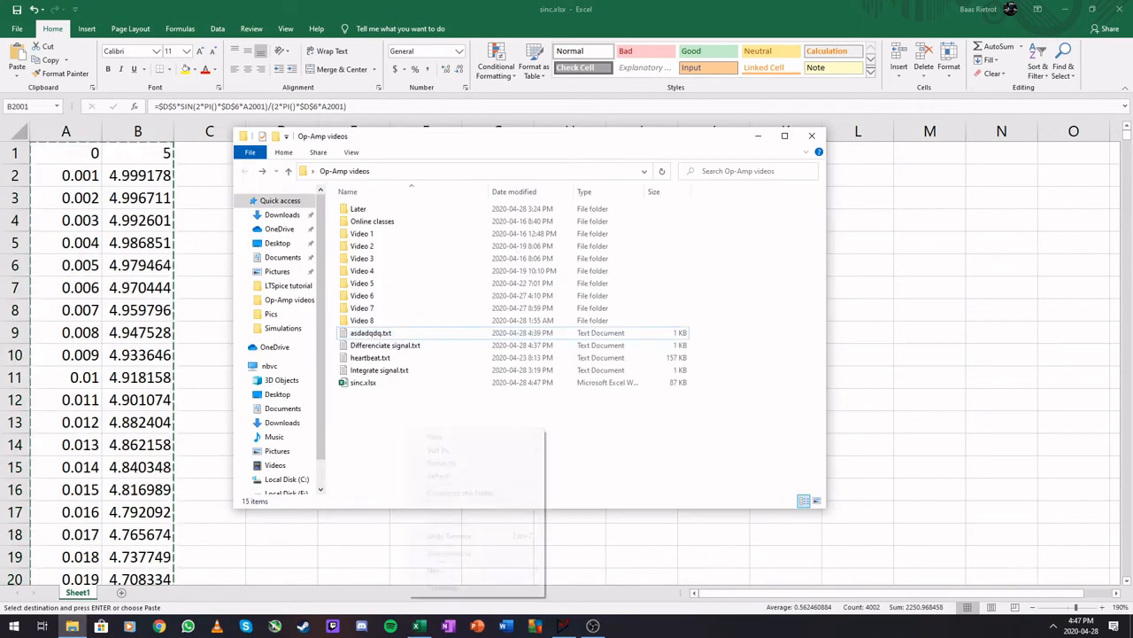
right_click(407, 429)
mouse_move(435, 570)
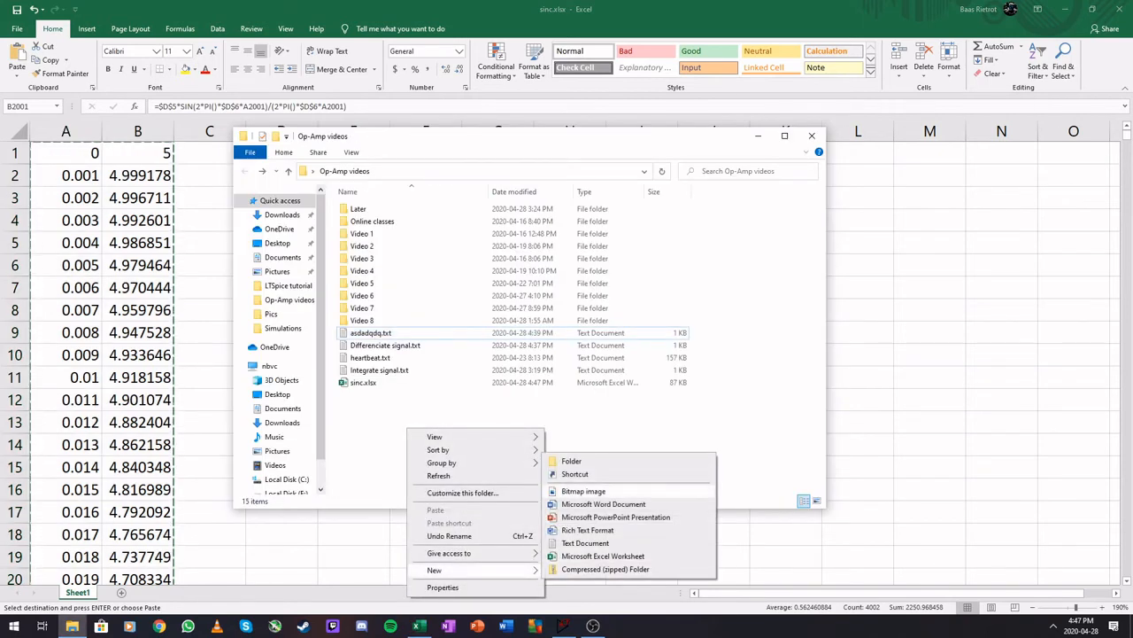
left_click(585, 542)
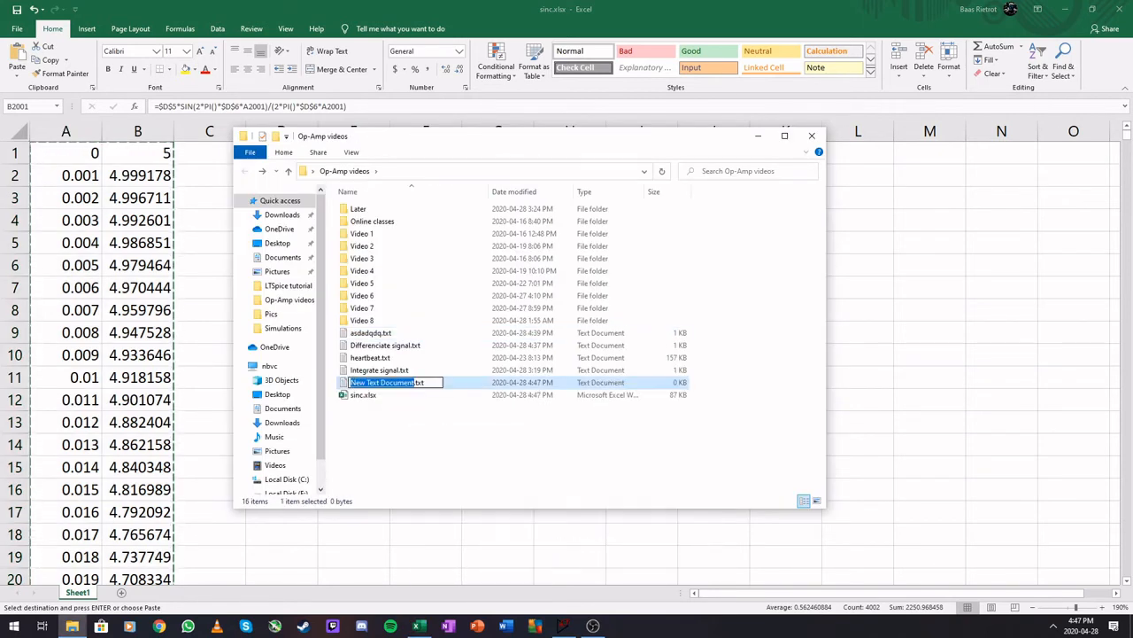
type("Si")
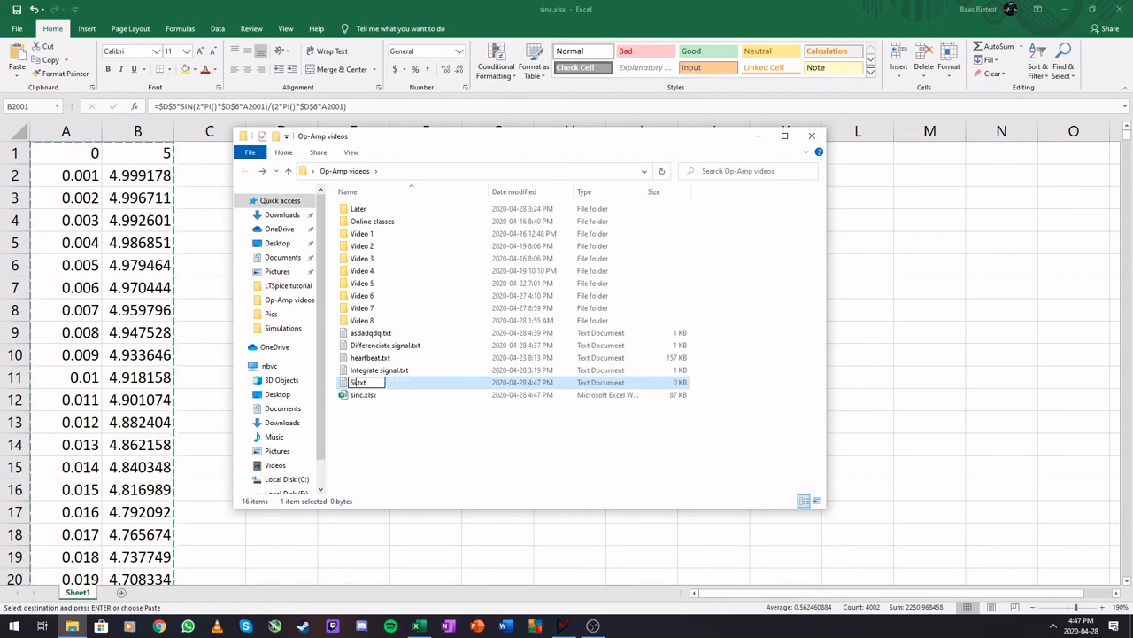
type("nc5")
key("Return")
key("Return")
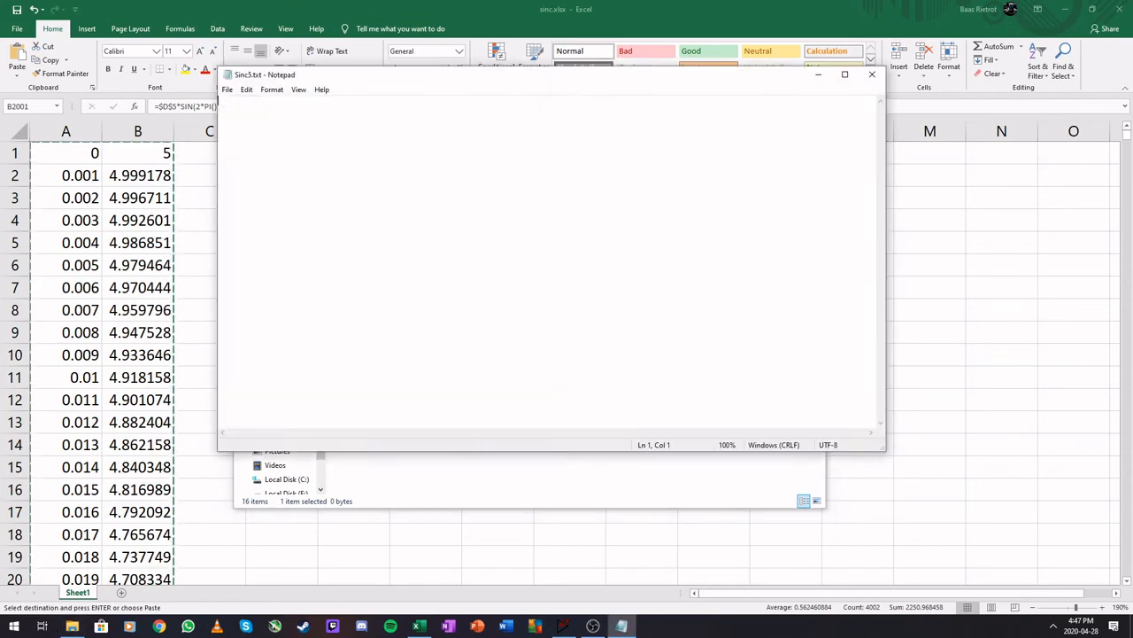
- Paste the copied waveform data into Sinc5.txt, save it, and close the file and its folder
key("ctrl+v")
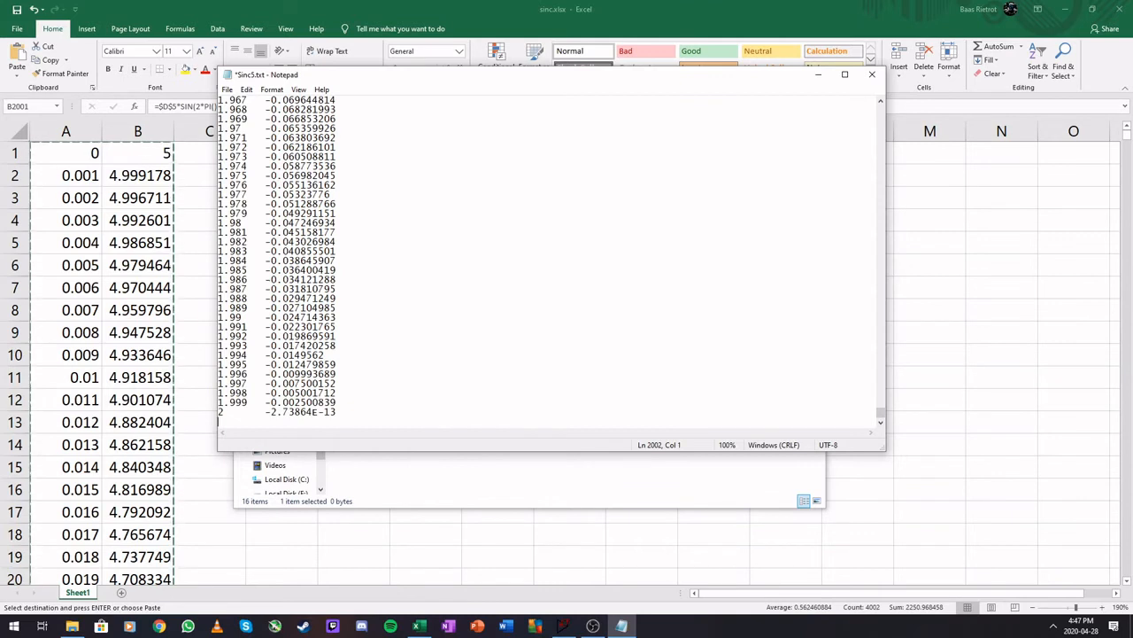
left_click_drag(312, 413, 338, 413)
left_click(339, 412)
key("ctrl+s")
left_click(872, 75)
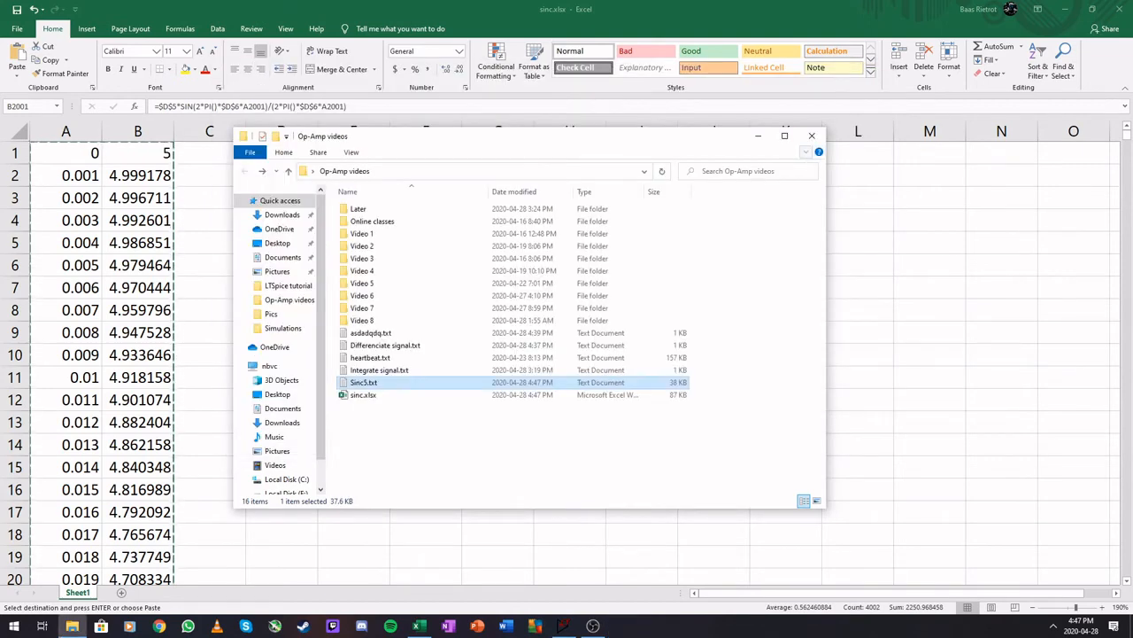
left_click(812, 137)
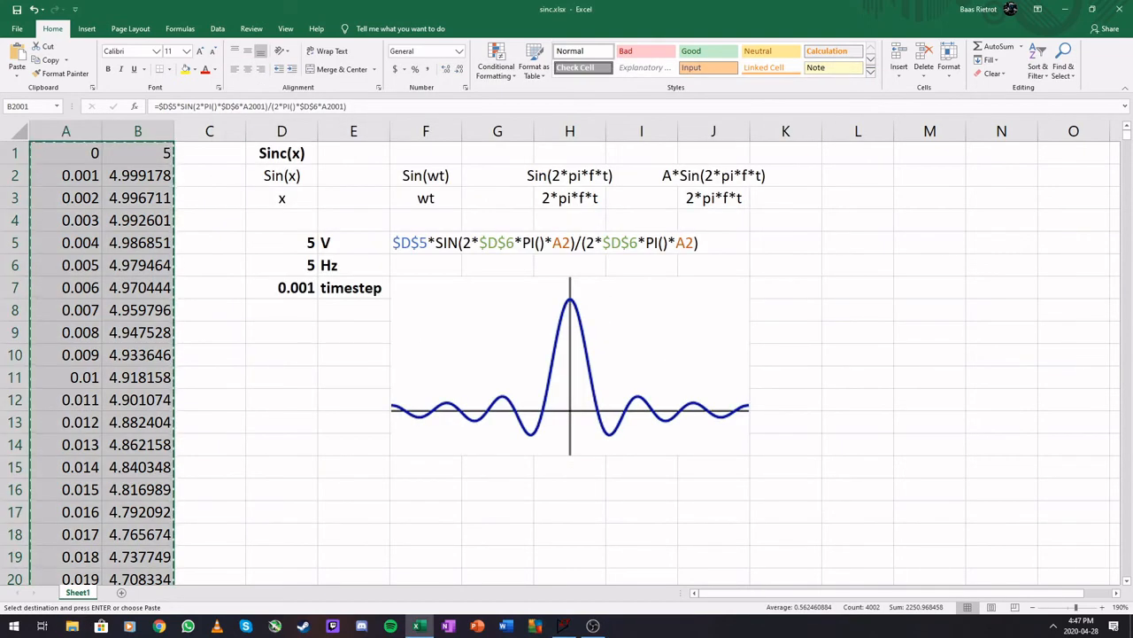
- Switch to LTspice and set V1's PWL file to Sinc5.txt from the Op-Amp videos folder
left_click(282, 356)
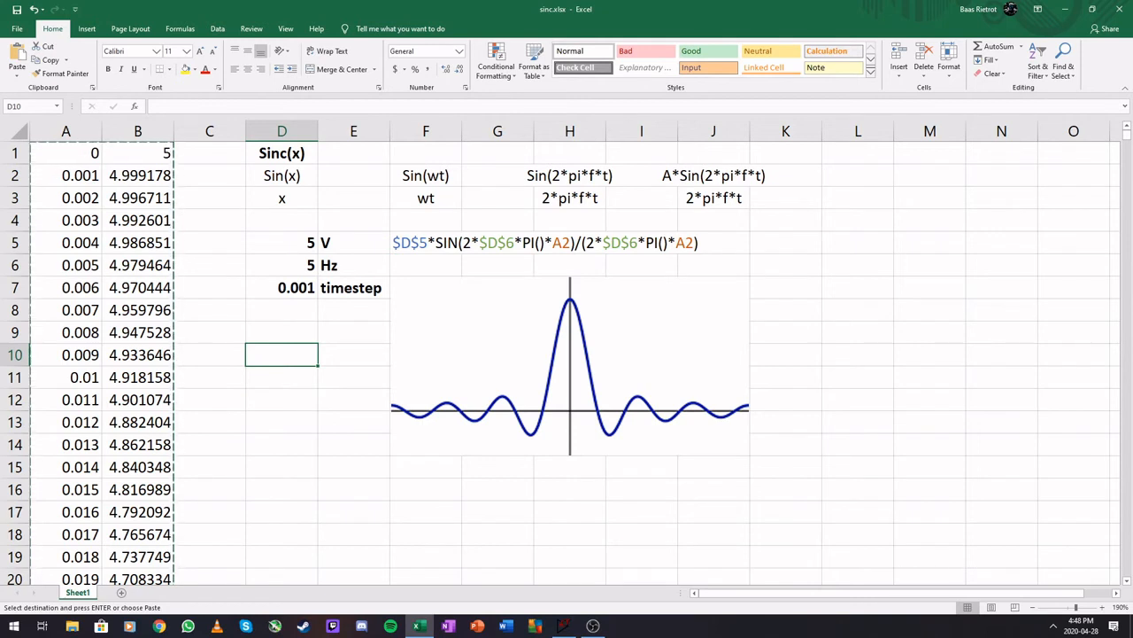
mouse_move(592, 625)
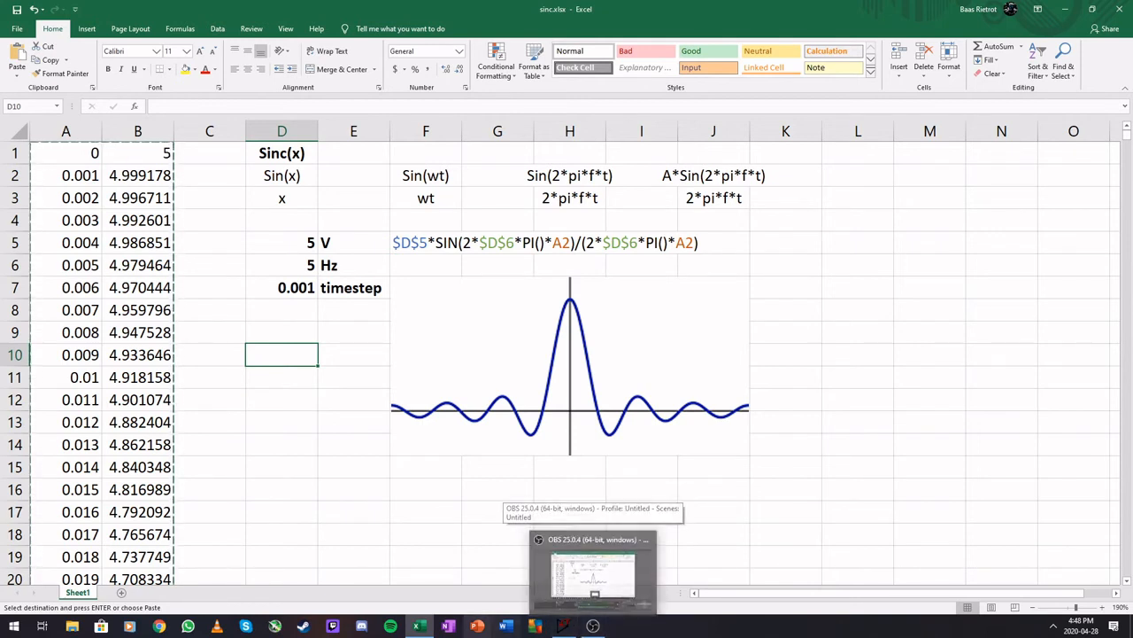
left_click(564, 626)
right_click(538, 411)
left_click(640, 312)
right_click(407, 332)
left_click(565, 281)
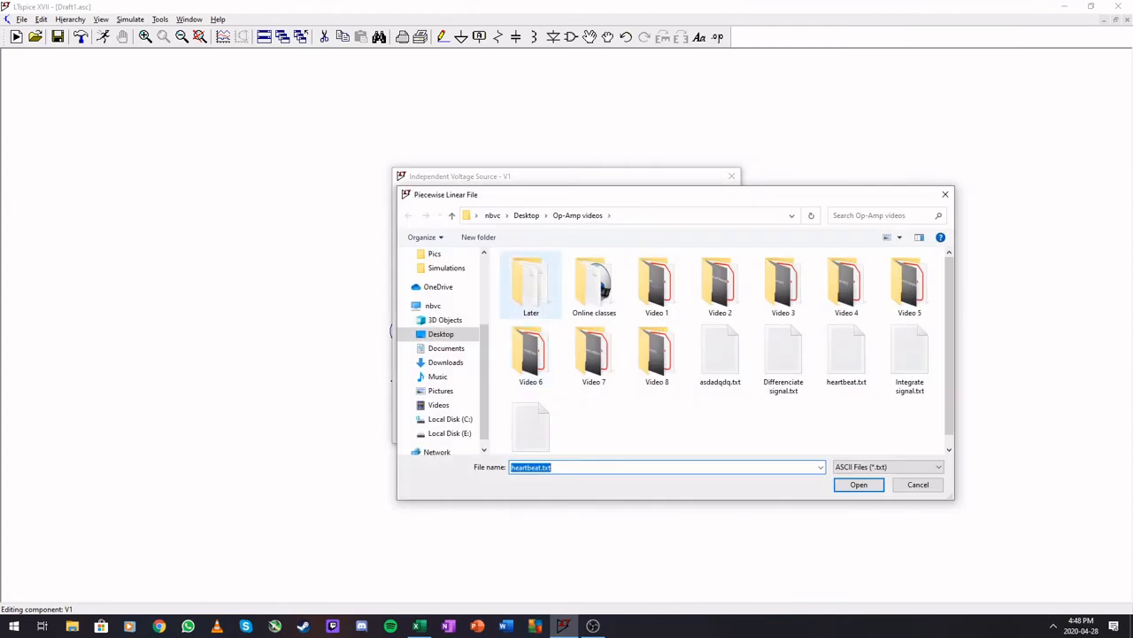
left_click(531, 420)
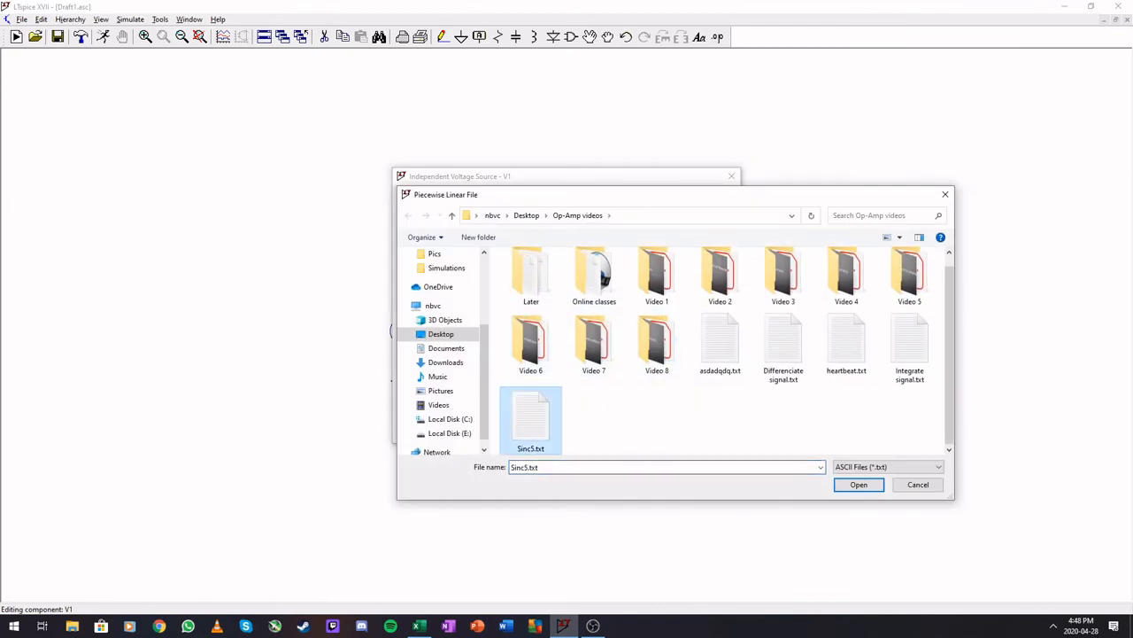
left_click(859, 484)
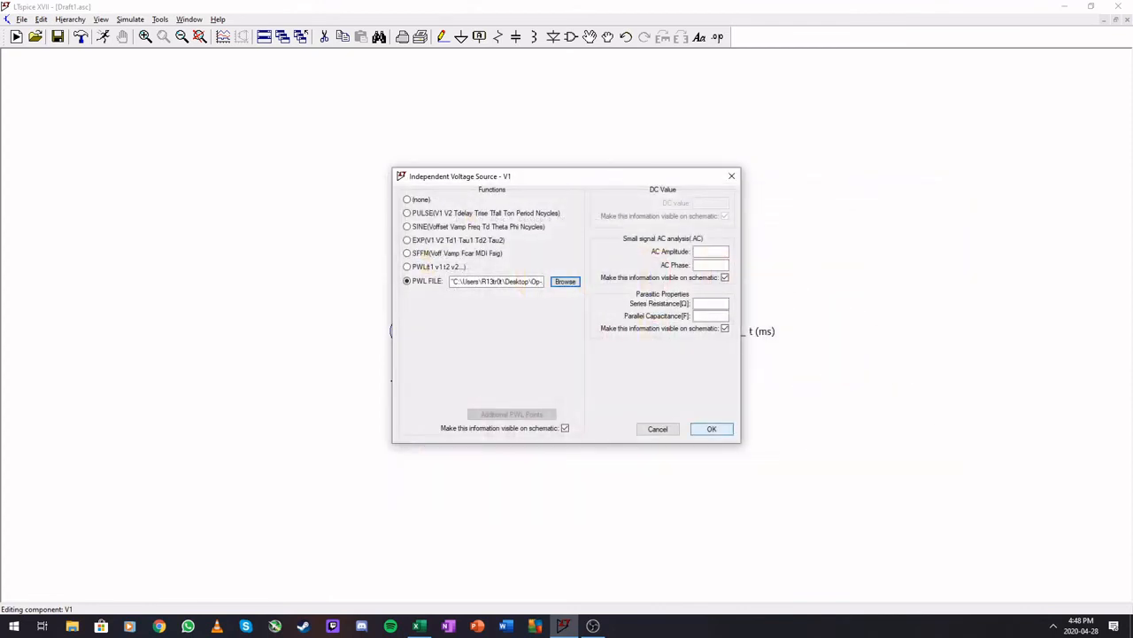
left_click(711, 429)
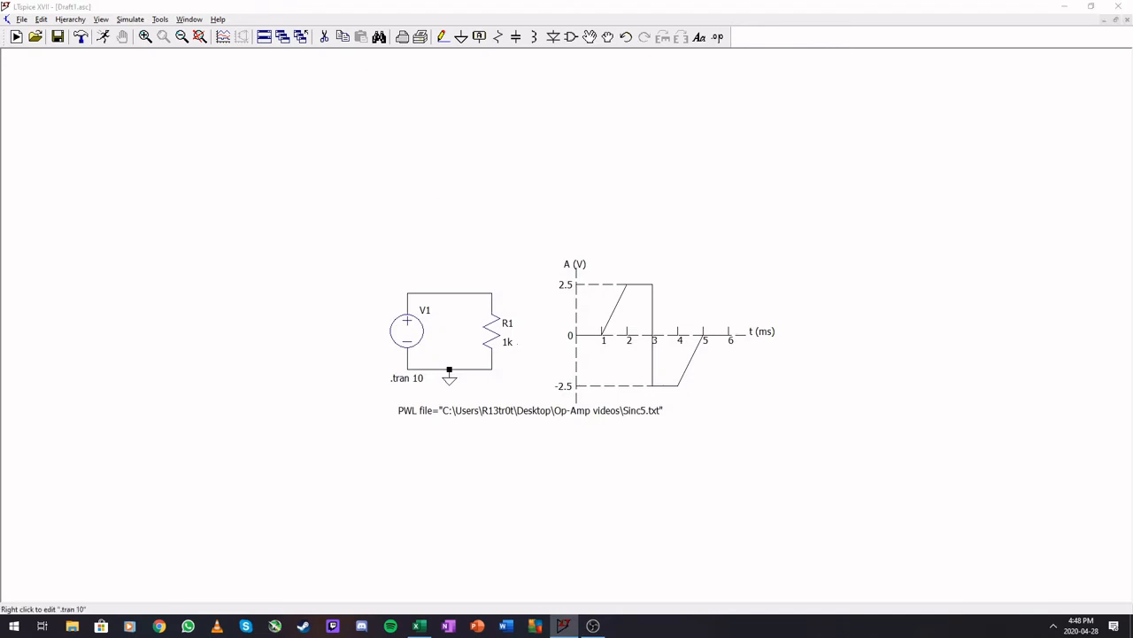
- Set the stop time of the transient simulation command to 2
right_click(406, 377)
key("BackSpace")
key("BackSpace")
type("2")
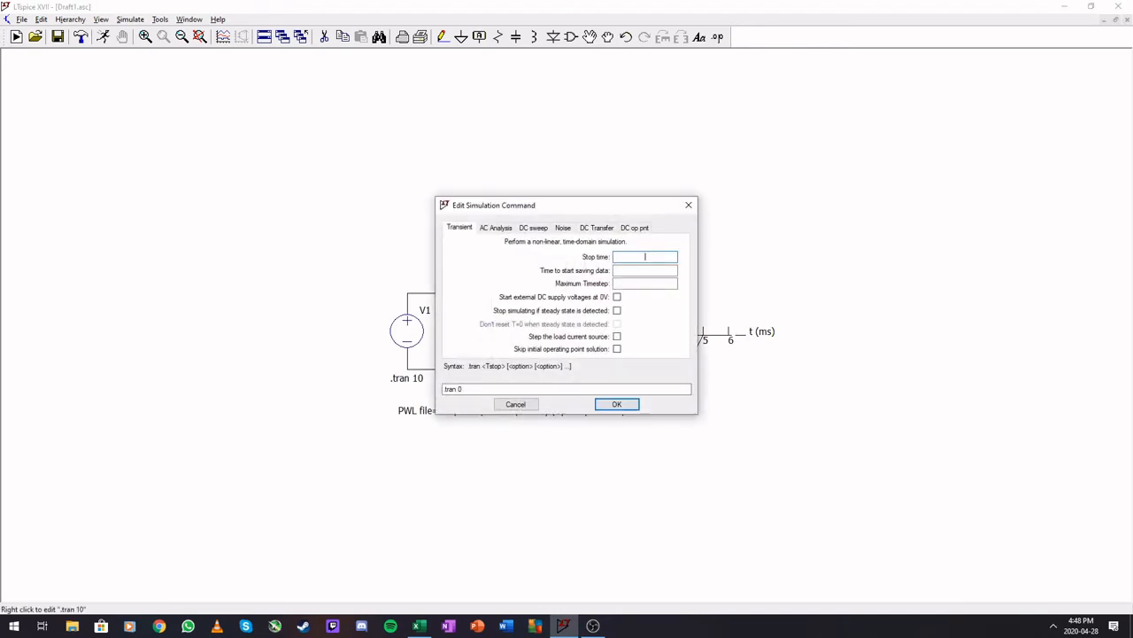
key("Return")
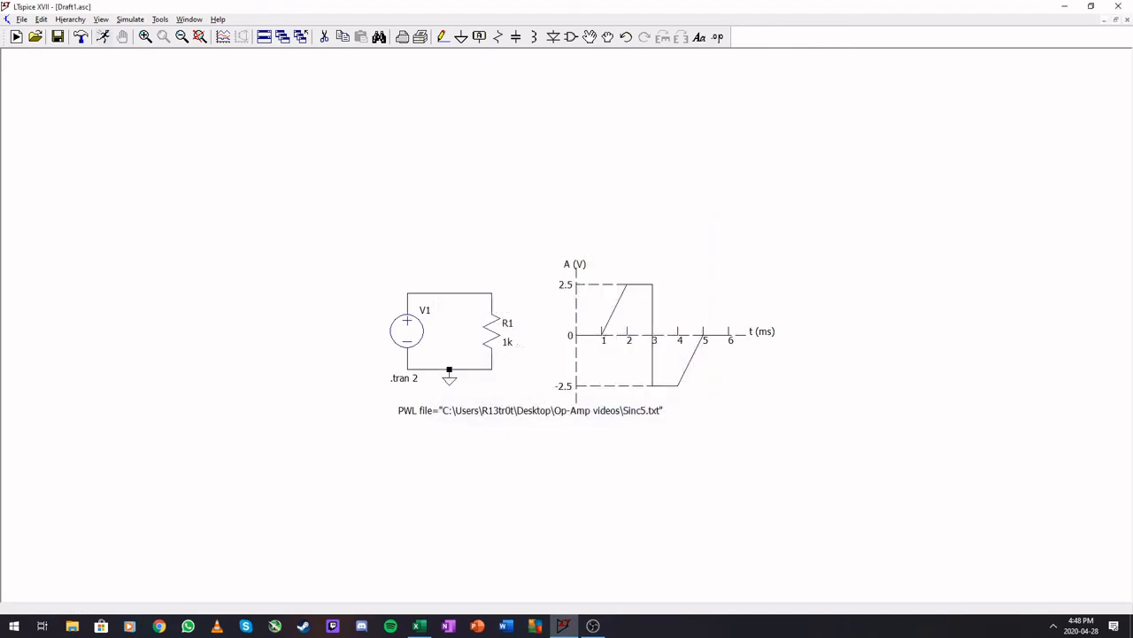
- Run the sinc simulation and plot the source node voltage together with the current through R1
left_click(103, 36)
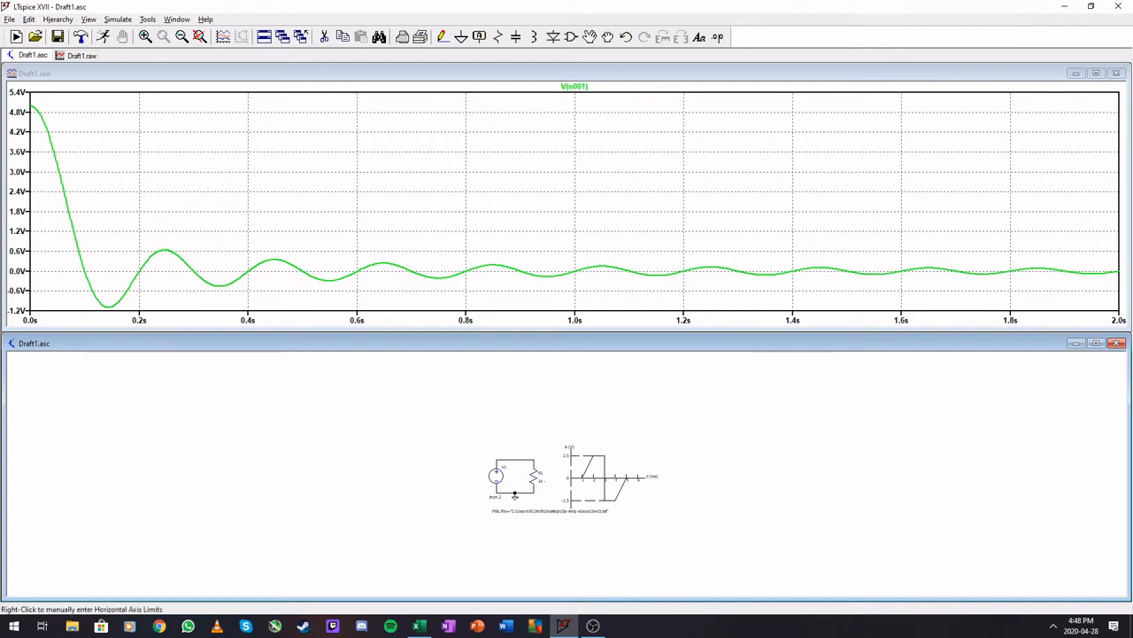
left_click(534, 476)
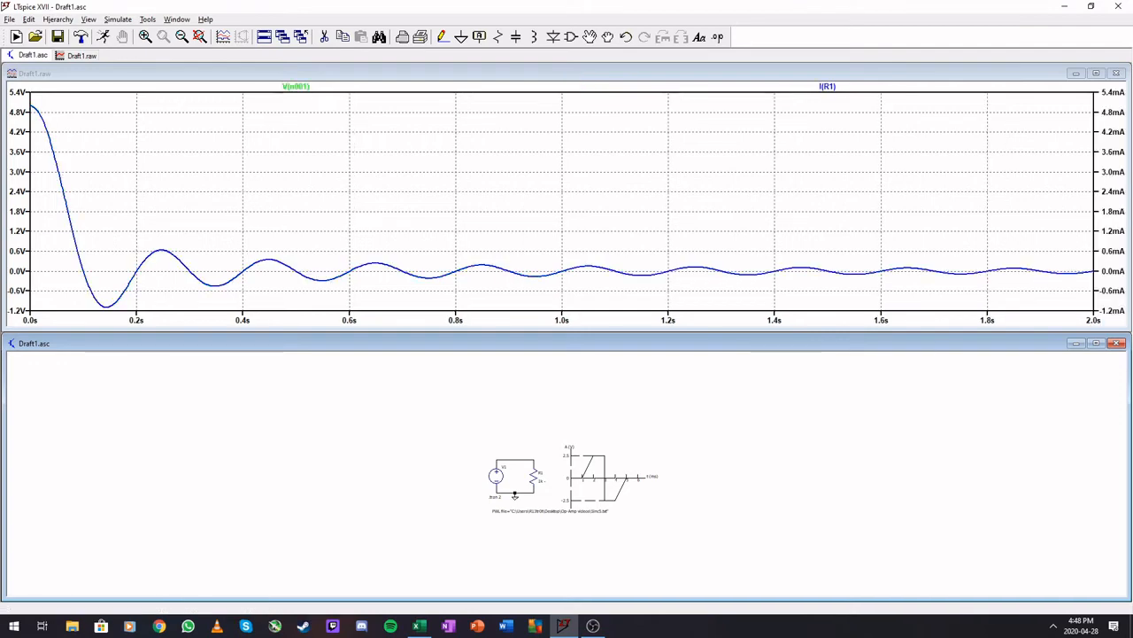
left_click(534, 476)
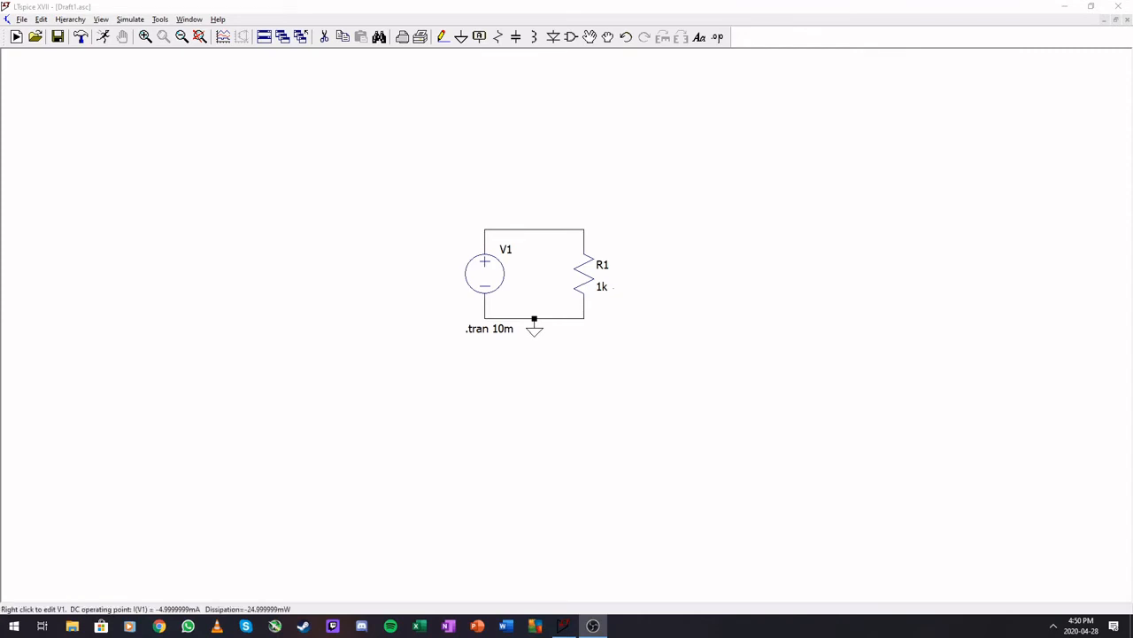
- Give V1 a PULSE function with an initial voltage of 5, an on voltage of -5 and a delay of 0
right_click(485, 273)
left_click(640, 329)
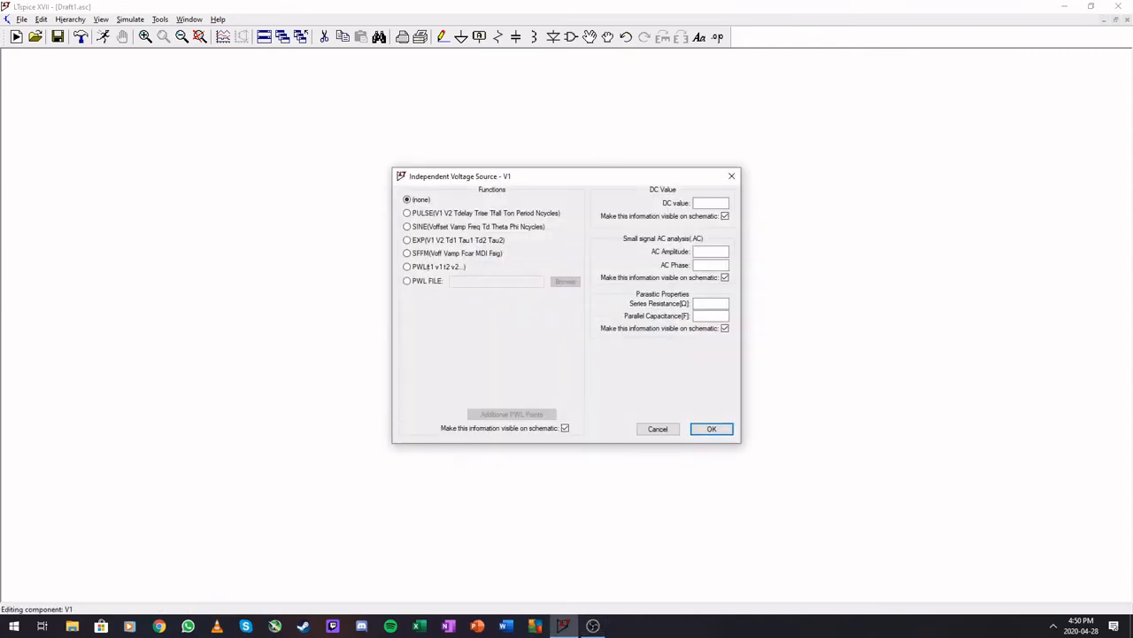
left_click(407, 213)
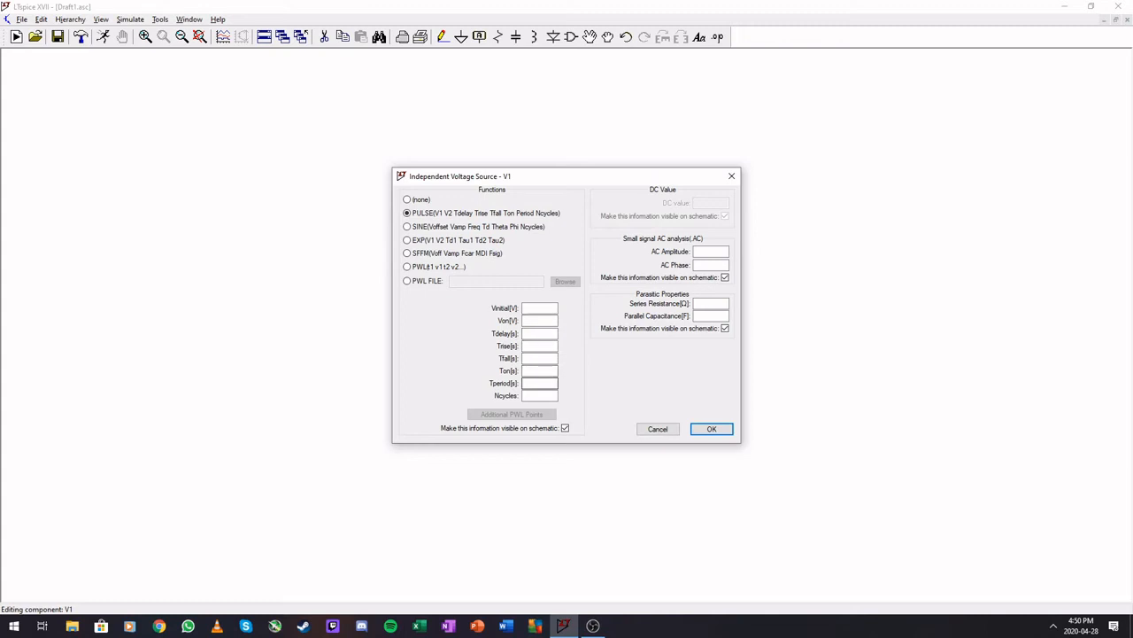
left_click(540, 308)
type("5")
key("Tab")
type("-50")
- Complete V1's pulse with rise time {T1}, fall time {T2}, on time 0 and period {T}, and apply it
key("Tab")
type("T1}")
type("{T2}{T3")
key("shift+Left")
key("shift+Left")
key("Tab")
type("{T}")
key("shift+Tab")
key("BackSpace")
type("0")
key("Return")
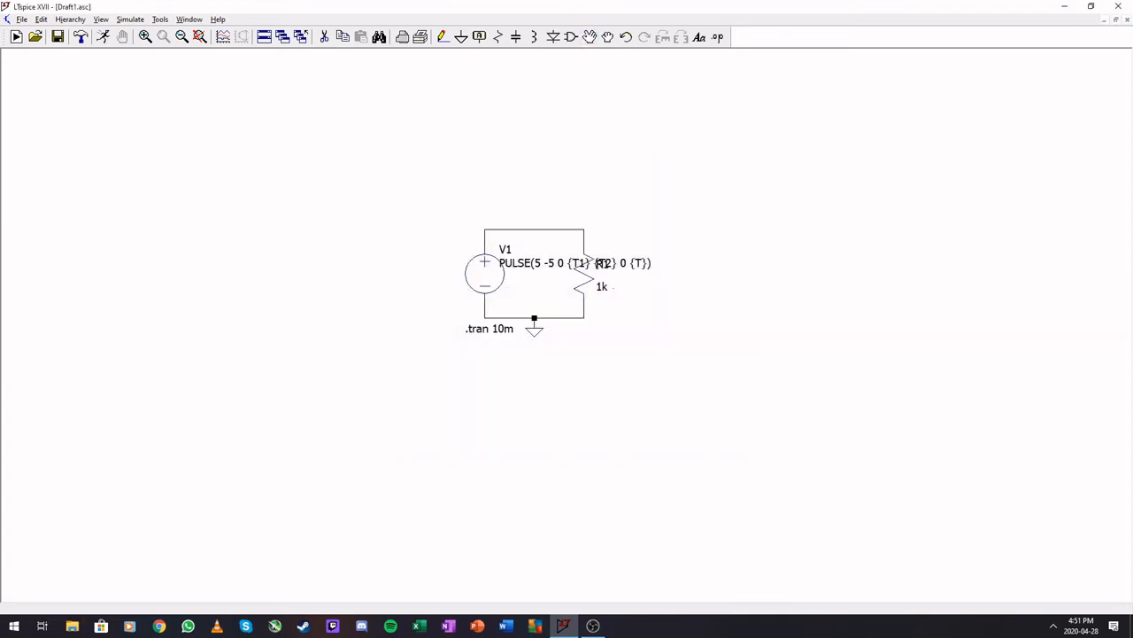
- Move V1's PULSE text below the circuit and place the SPICE directive .param f=1k directly beneath it
left_click(540, 263)
left_click(507, 348)
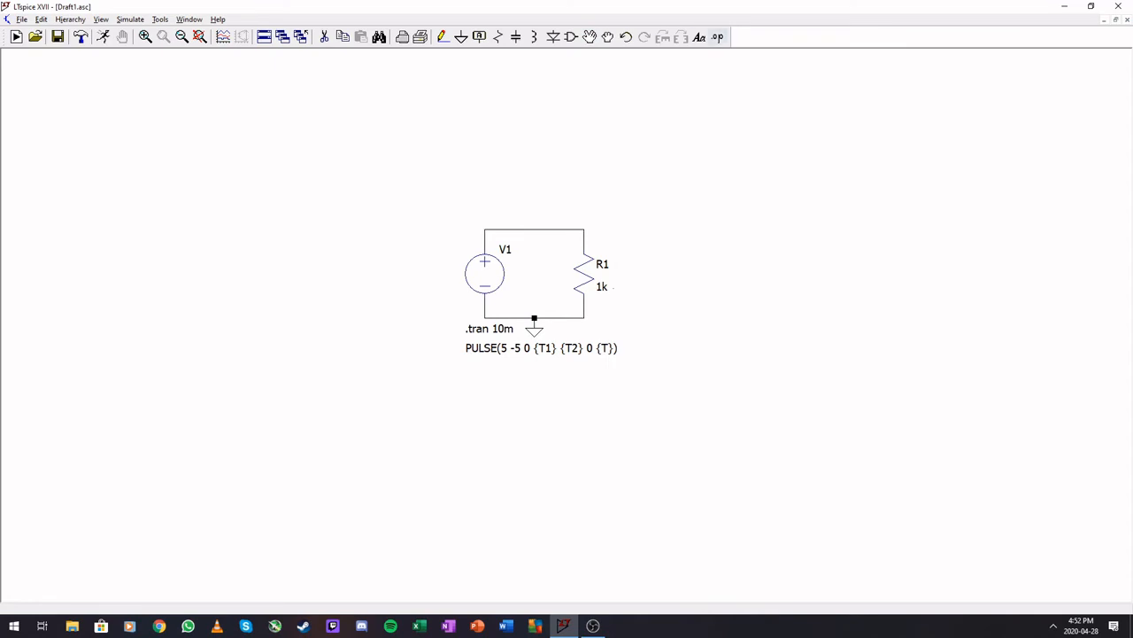
left_click(718, 36)
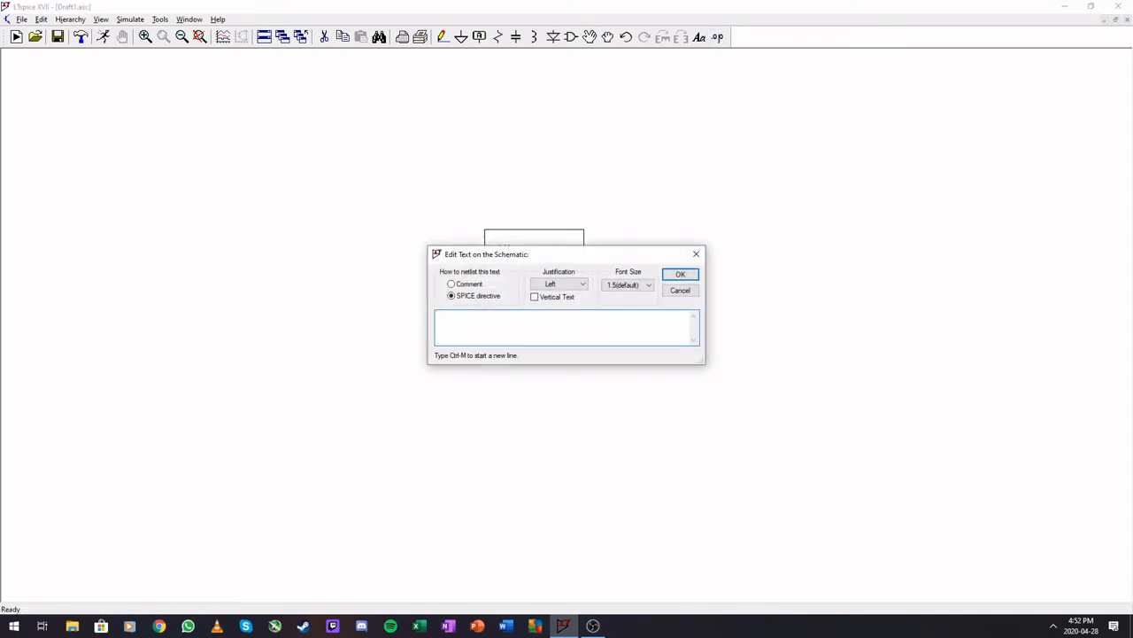
type(".param f=1k")
key("Return")
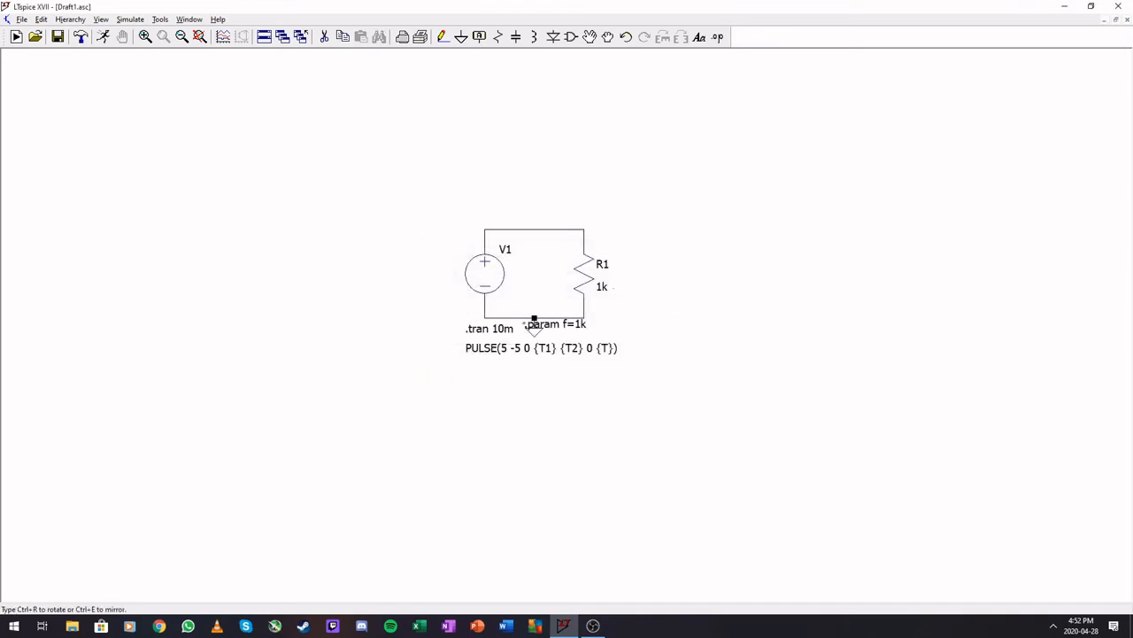
left_click(465, 363)
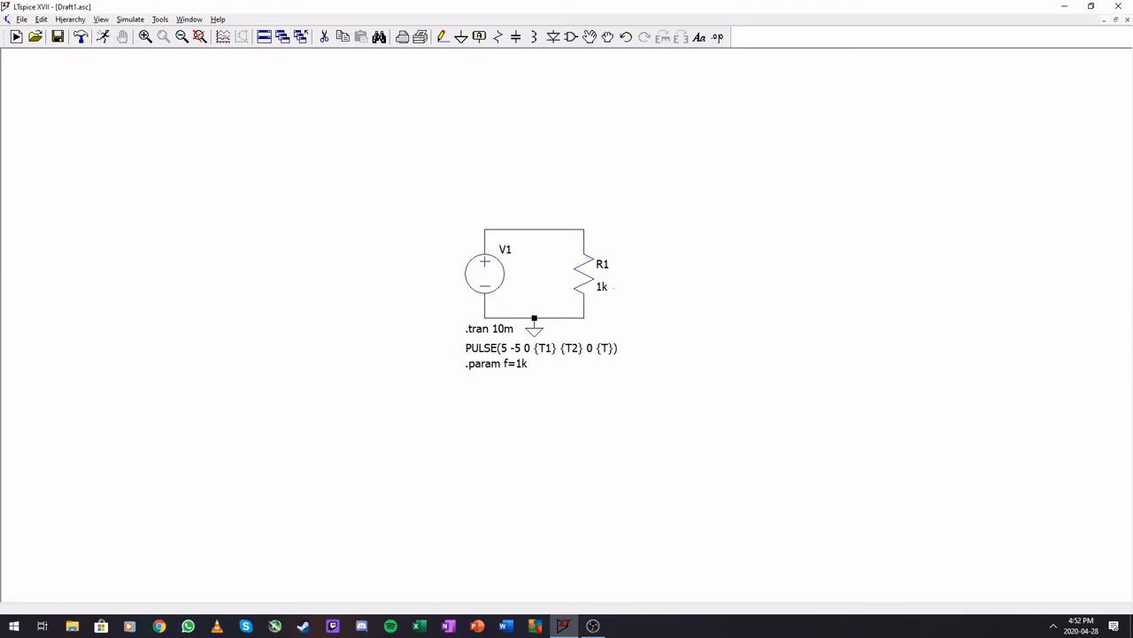
- Duplicate the .param f=1k directive three times, stacking the copies beneath the original
left_click(464, 363)
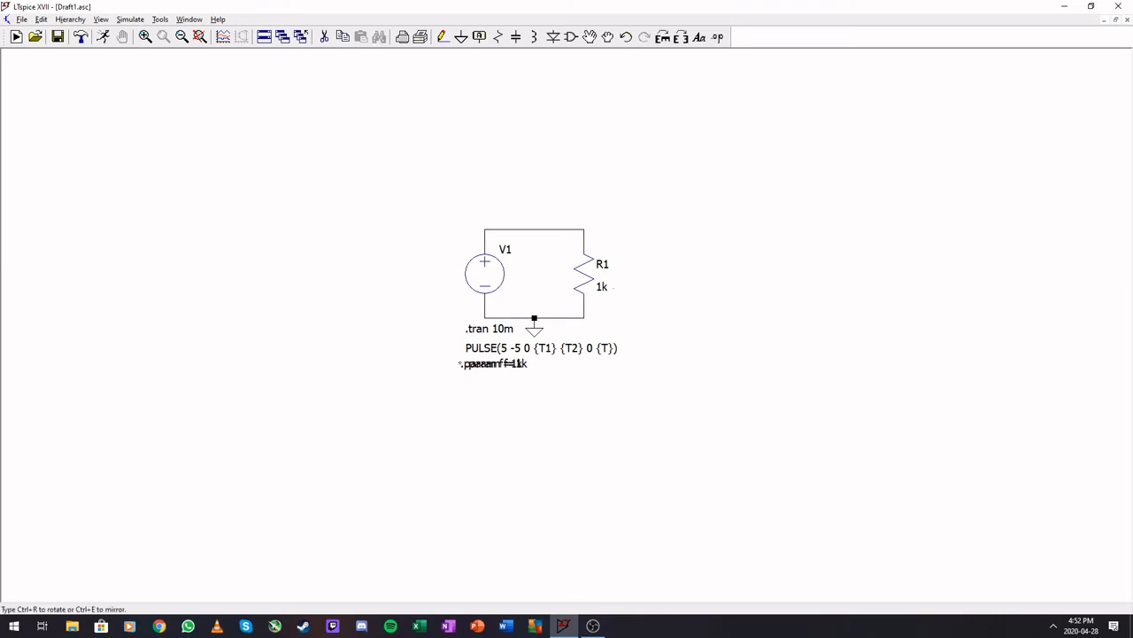
left_click(465, 378)
left_click(464, 379)
left_click(465, 394)
left_click(465, 394)
left_click(465, 407)
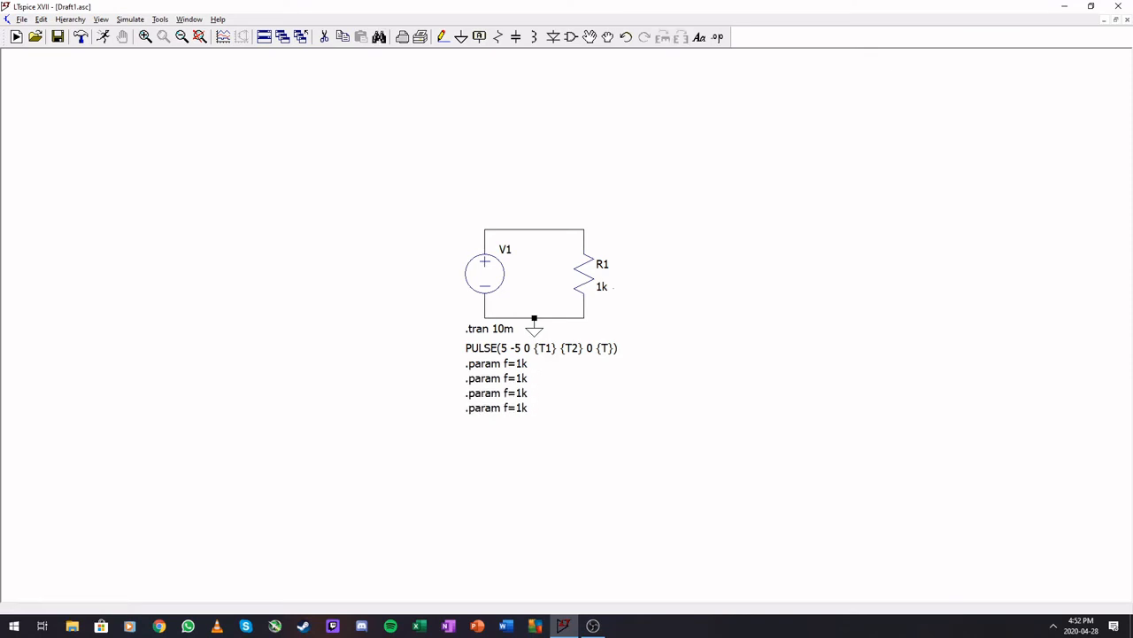
- Change the first duplicated directive to .param T1=1/(2*f), copying its expression for reuse
right_click(470, 408)
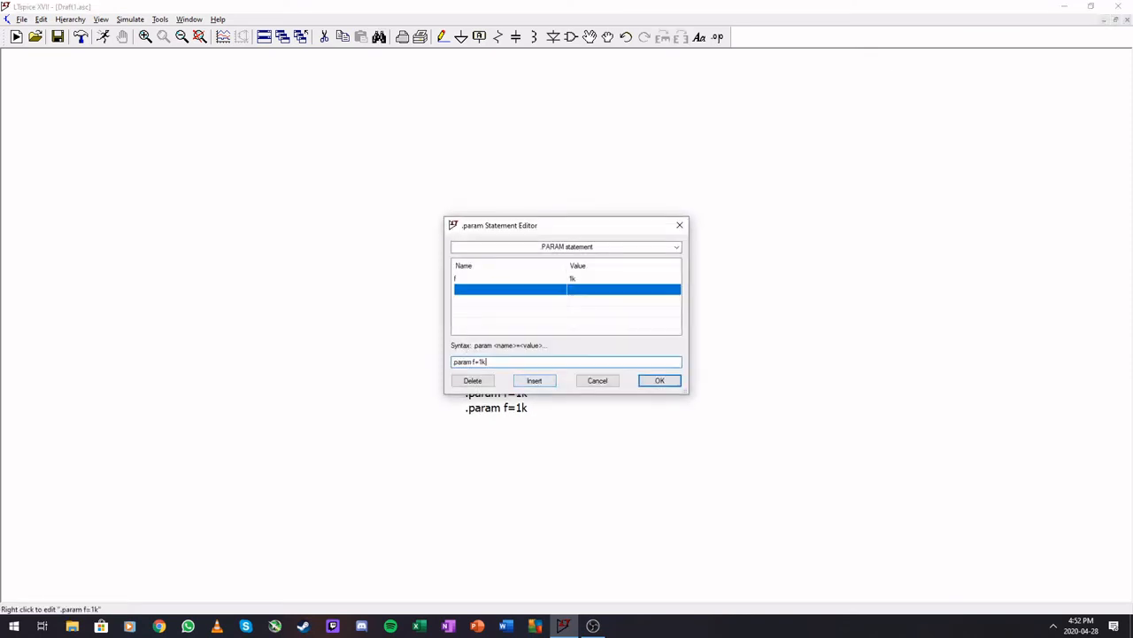
left_click_drag(487, 362, 473, 362)
type("T1")
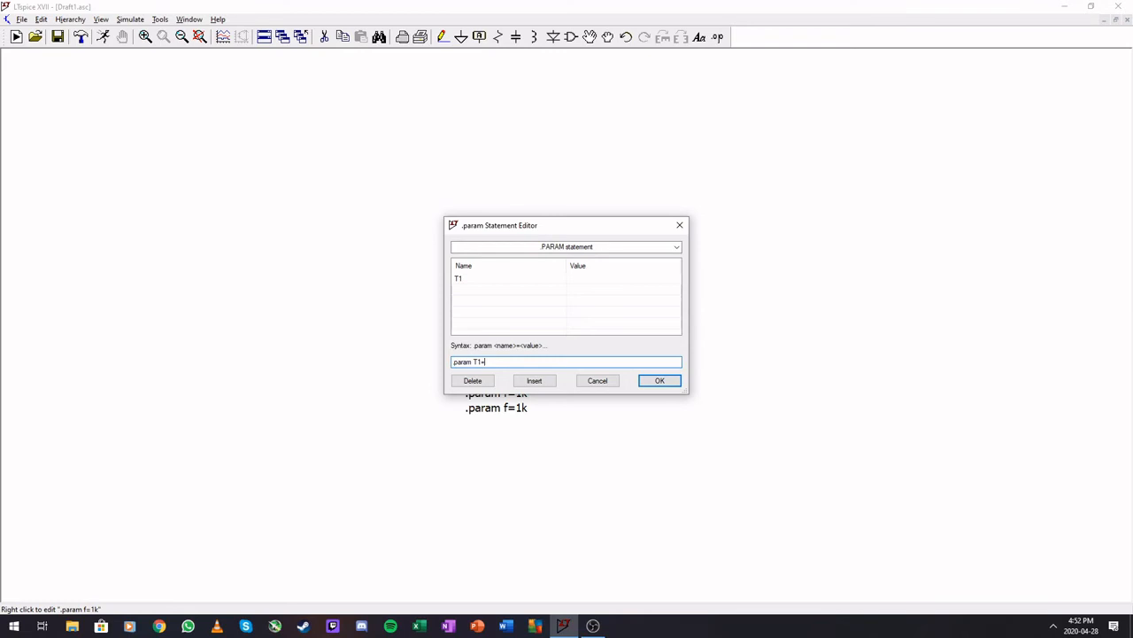
type("1")
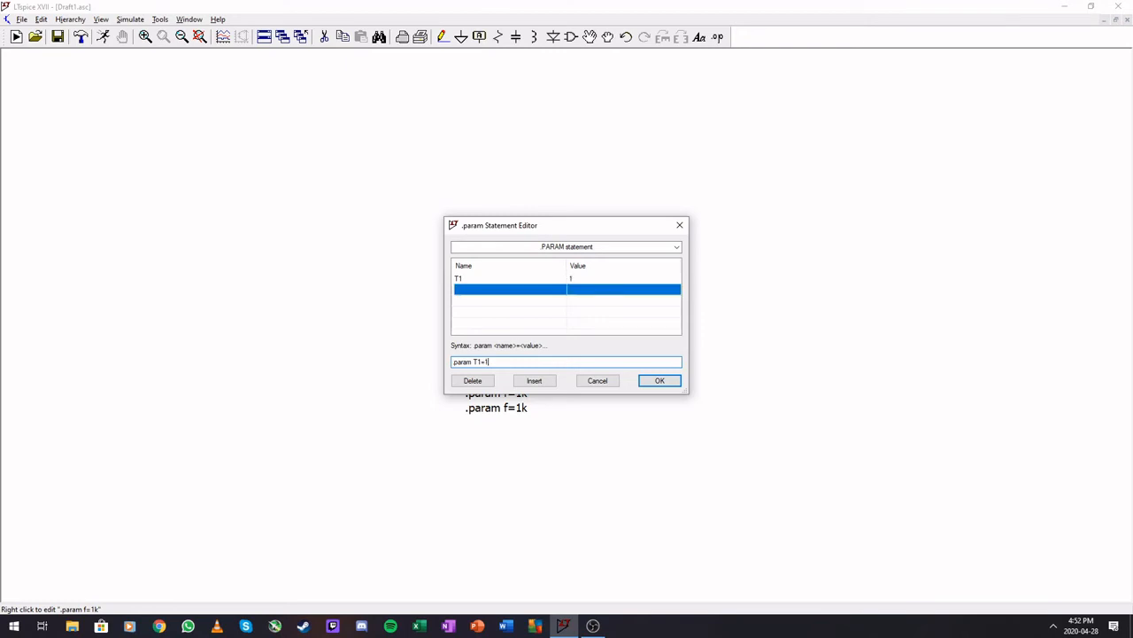
type("/(2*p")
key("ctrl+shift+Left")
key("ctrl+shift+Left")
key("Return")
- Change the second duplicated directive to .param T2=1/(2*f) by reusing the copied T1 expression
right_click(496, 393)
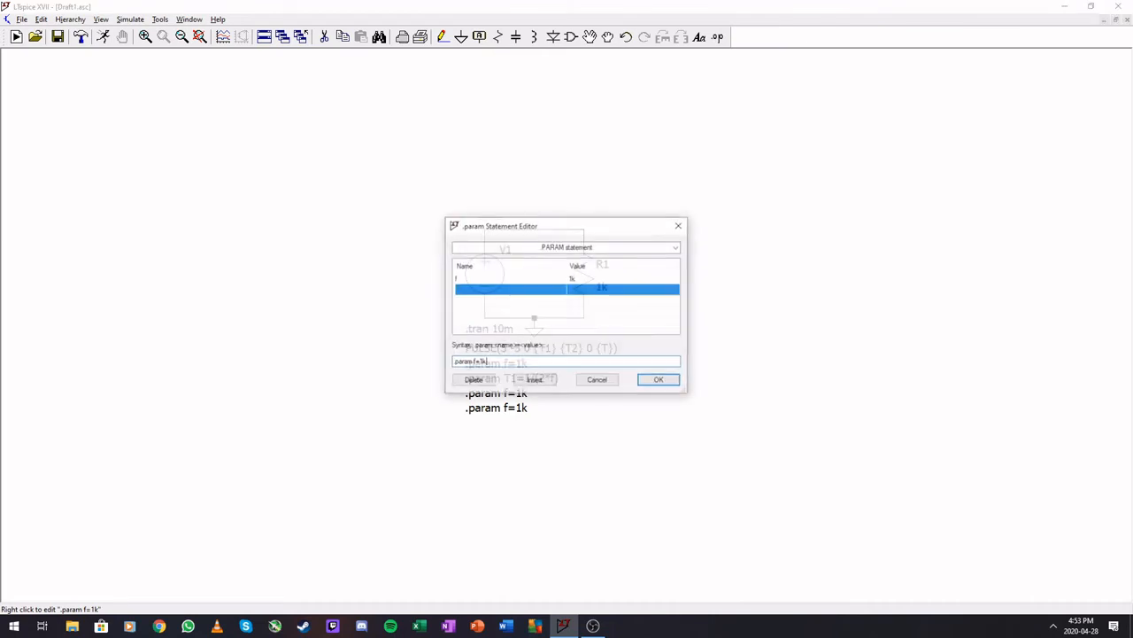
key("ctrl+shift+Left")
key("ctrl+shift+Left")
key("ctrl+v")
key("shift+Left")
type("2")
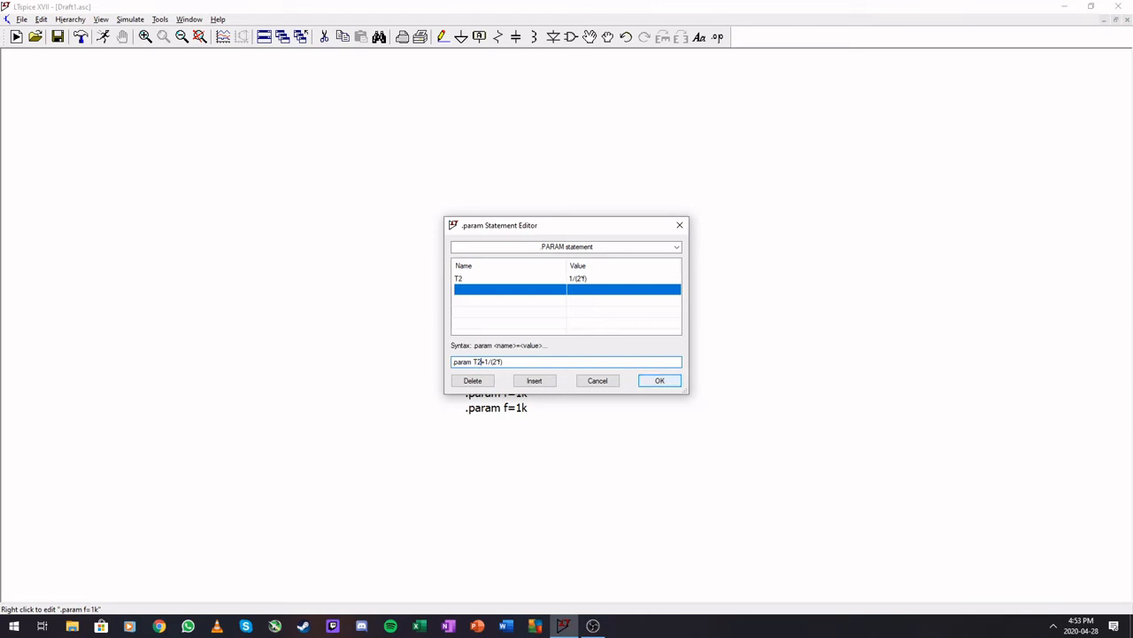
key("Return")
- Change the last duplicated directive to .param T=T1+T2
right_click(496, 408)
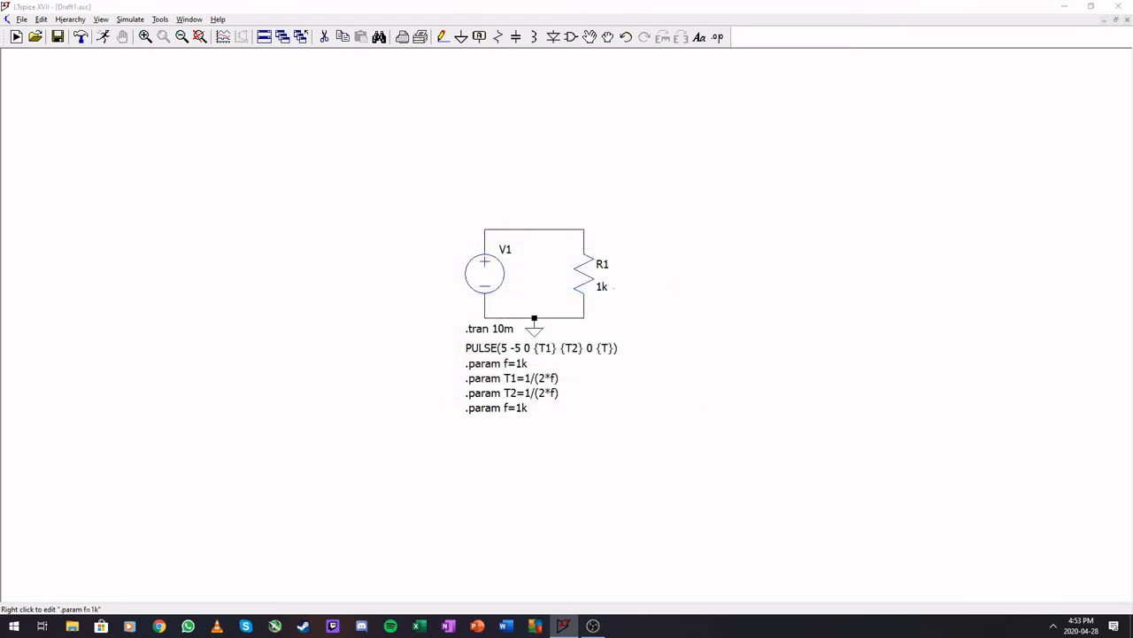
left_click_drag(474, 362, 488, 362)
type("T=T1")
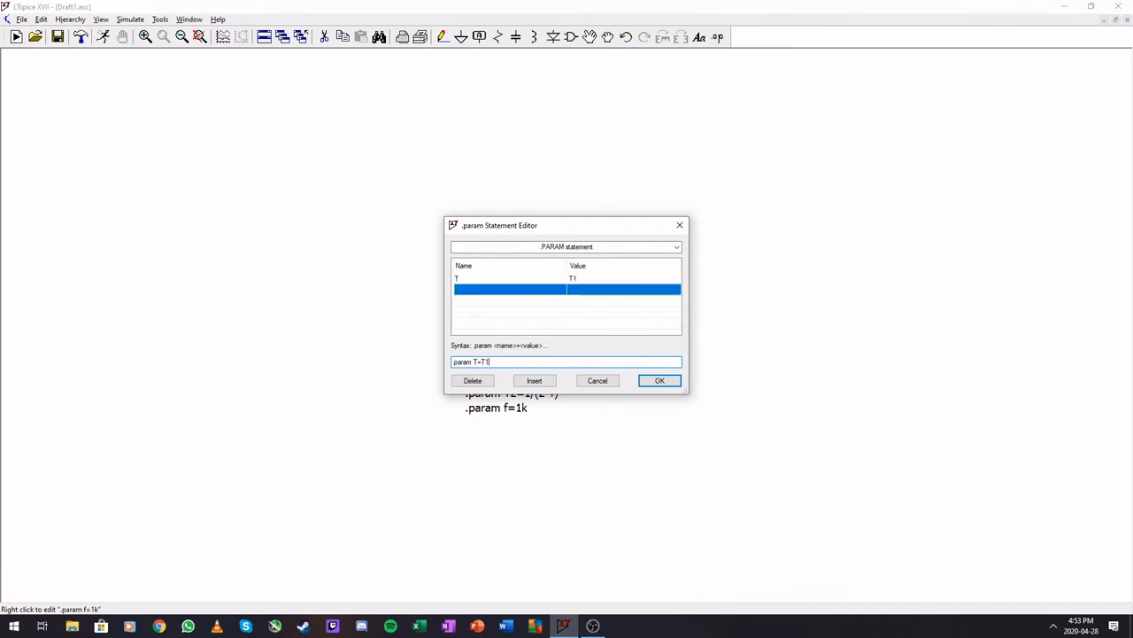
type("+T2")
key("Return")
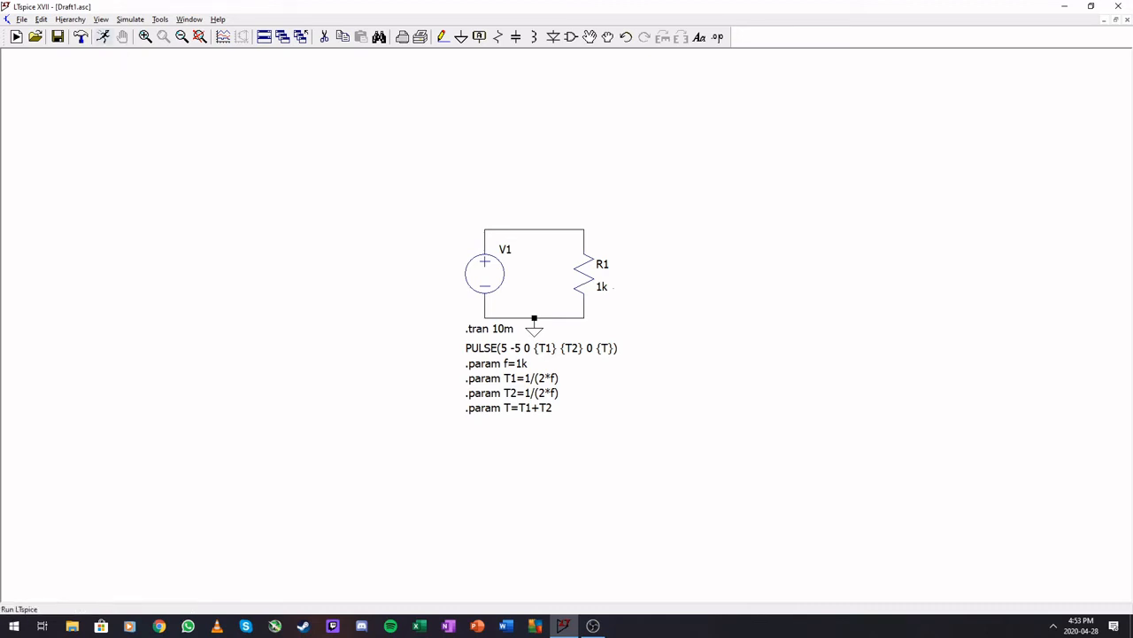
- Run the pulse simulation and plot the voltage at the node joining V1 and R1
left_click(103, 36)
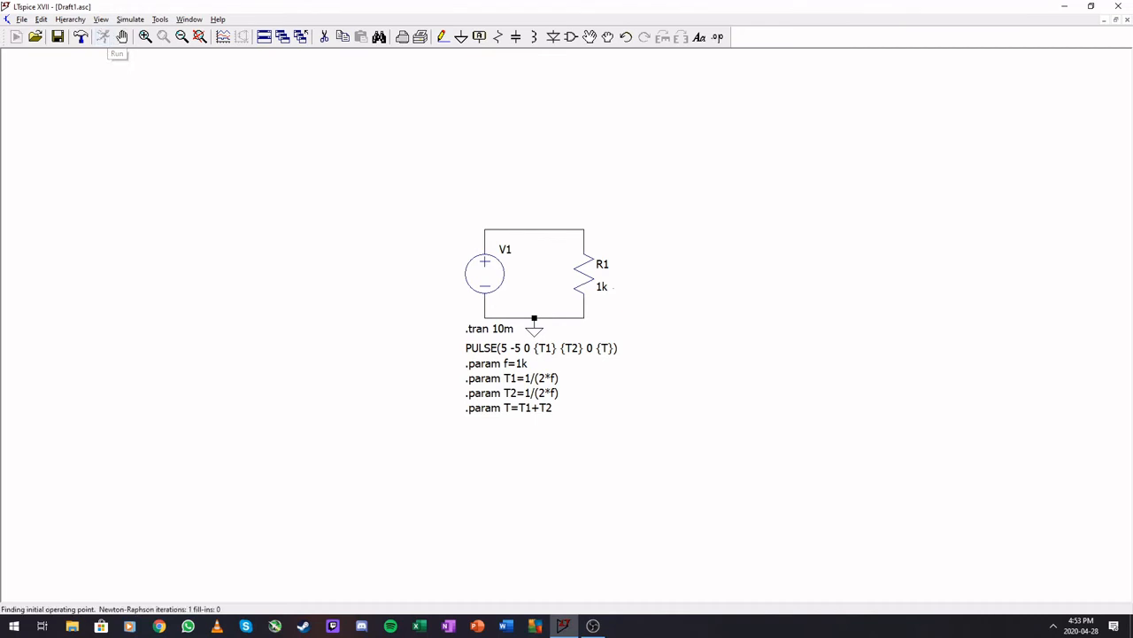
left_click(571, 426)
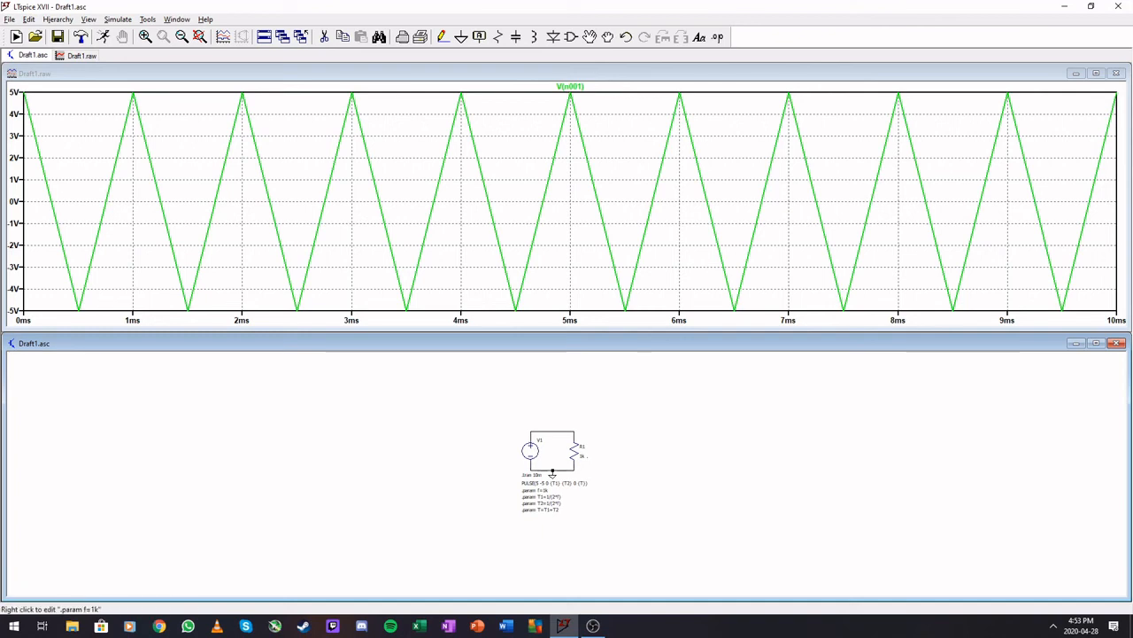
- Set the frequency parameter f to 5k and rerun the simulation
right_click(534, 489)
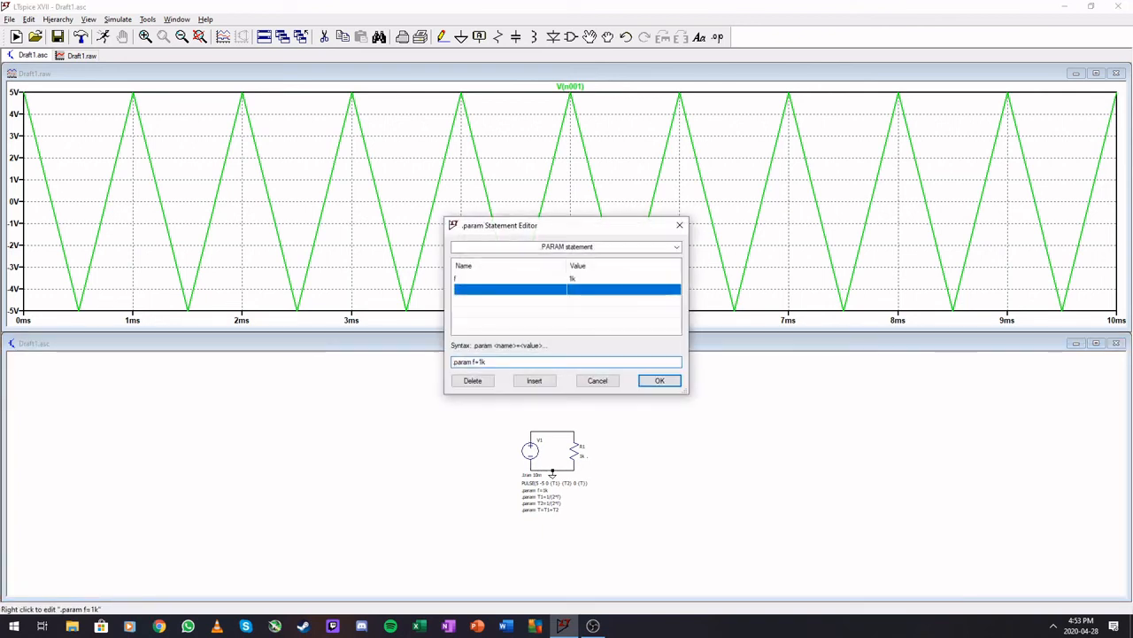
left_click_drag(483, 361, 478, 362)
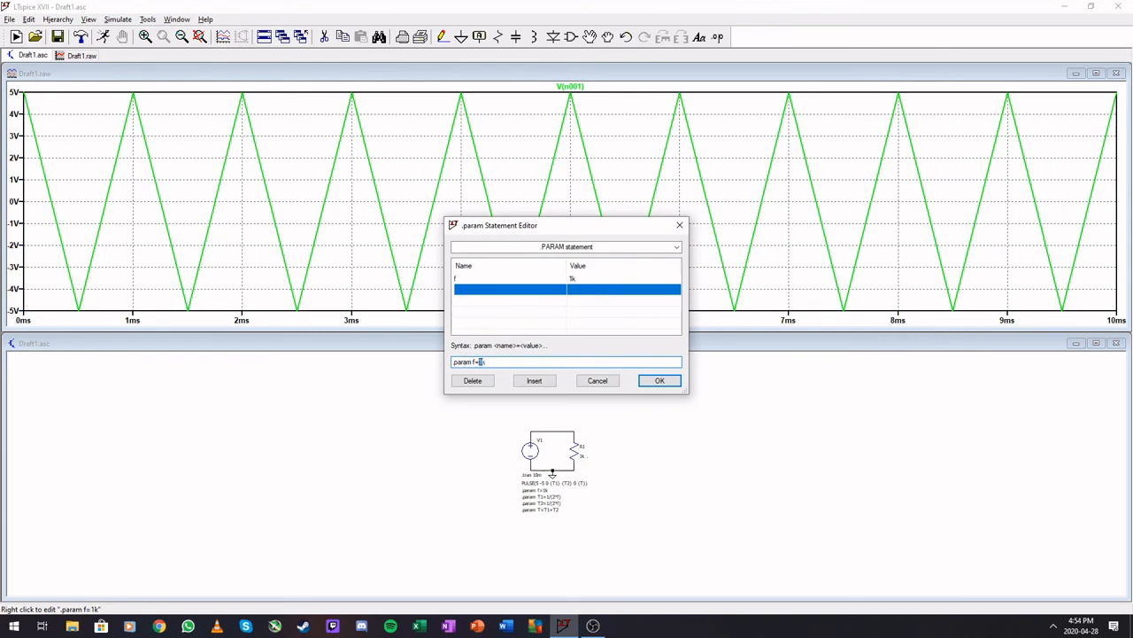
type("5")
key("Return")
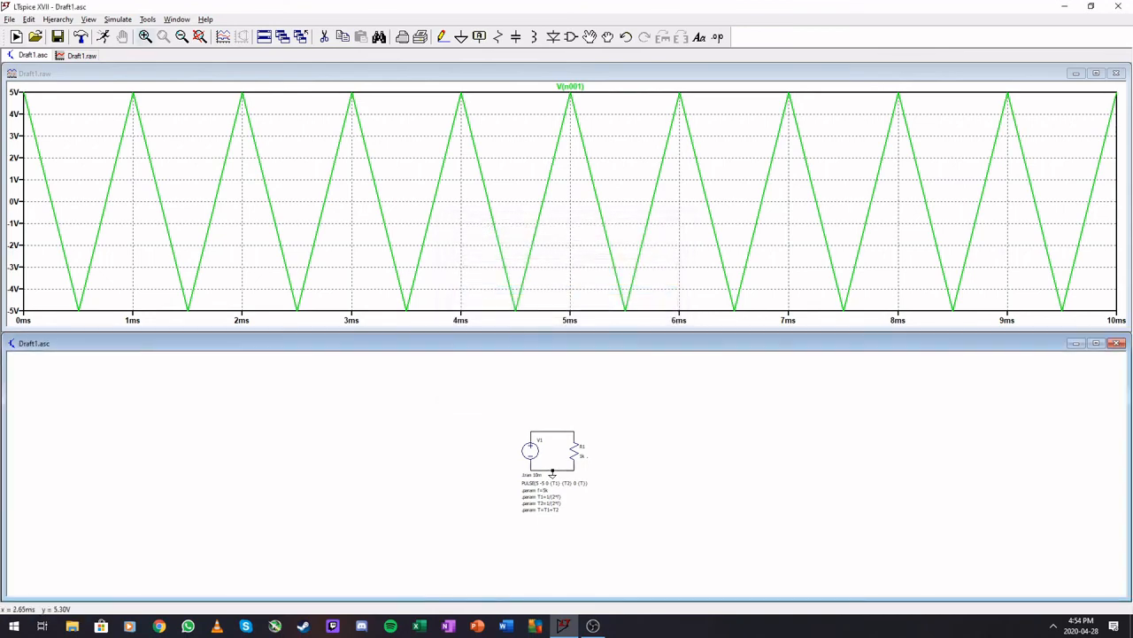
left_click(102, 36)
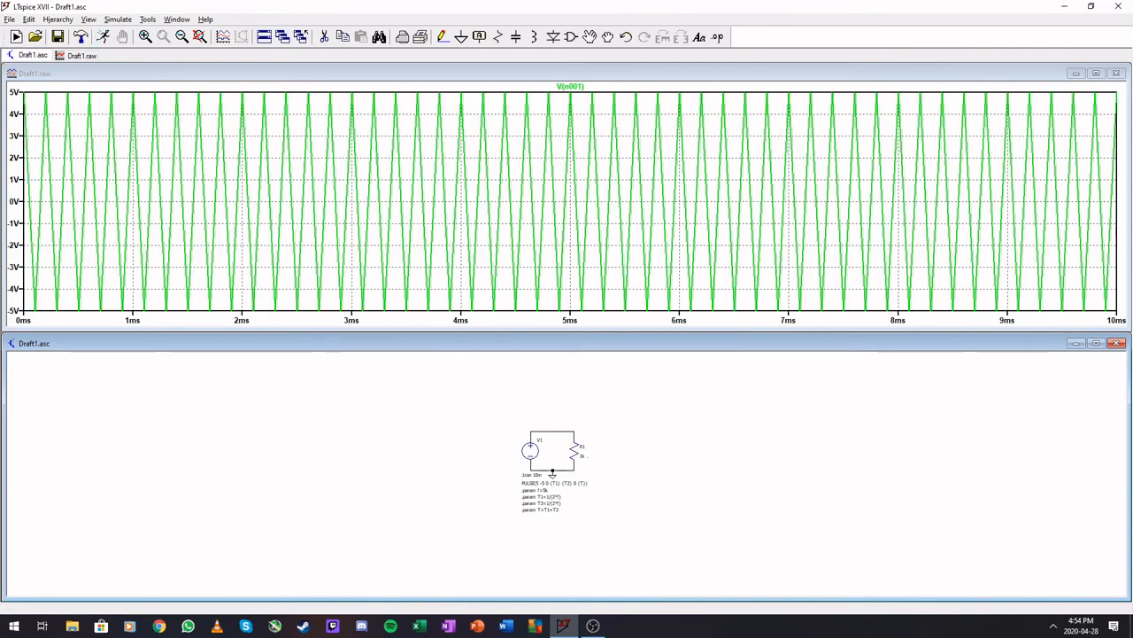
scroll(565, 509, "down", 2)
scroll(565, 509, "up", 5)
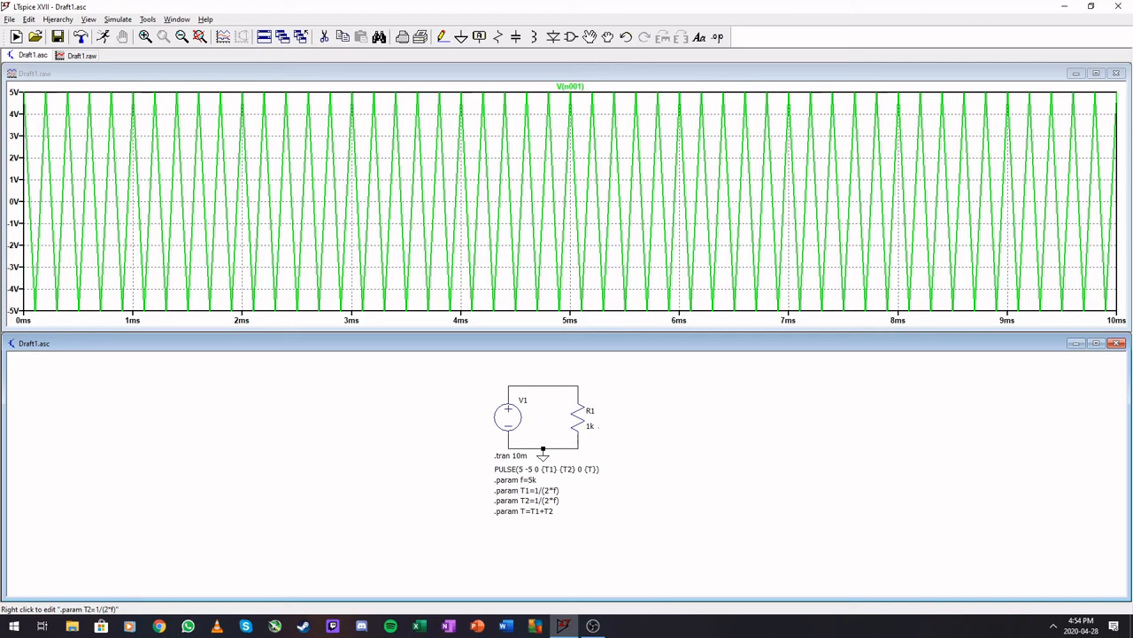
- Change the T1 parameter directive to .param T1=1/f
right_click(527, 490)
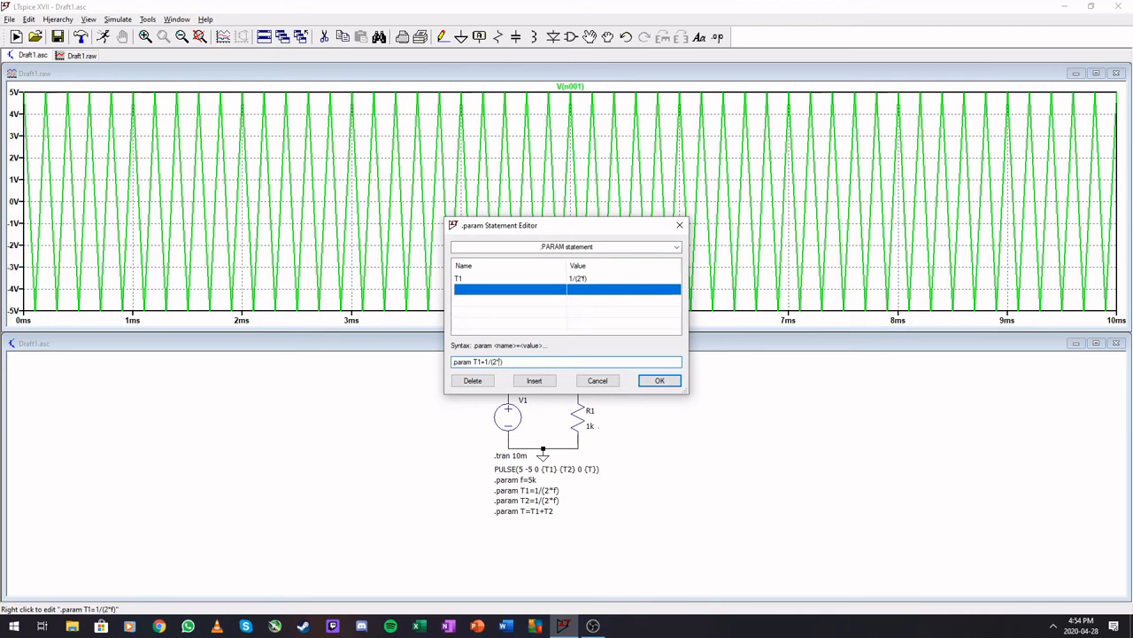
key("BackSpace")
key("BackSpace")
key("Delete")
key("Delete")
key("BackSpace")
type("f")
key("Return")
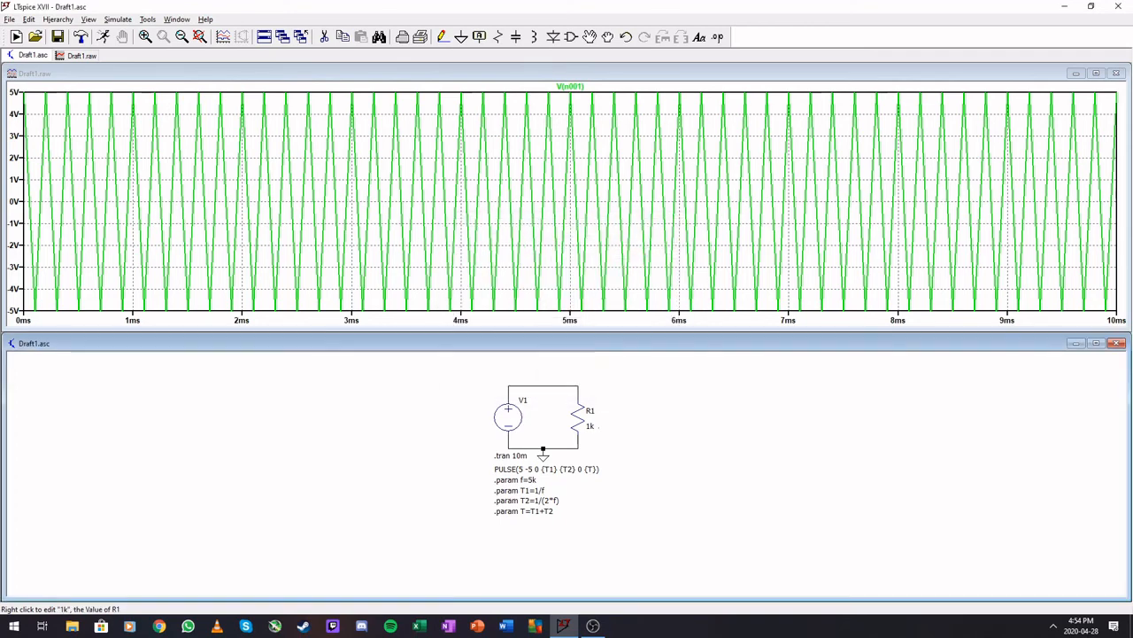
- Change the T2 parameter directive to .param T2=1n and rerun the simulation
right_click(527, 500)
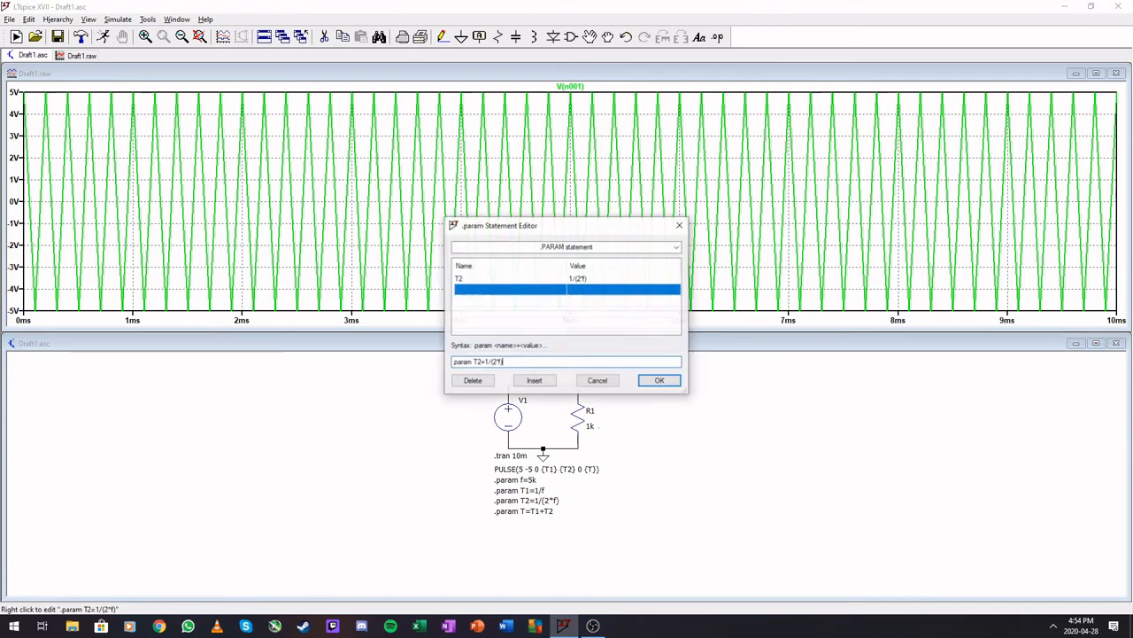
key("shift+Left")
key("shift+Left")
key("shift+Left")
key("shift+Left")
key("shift+Left")
key("shift+Left")
key("shift+Left")
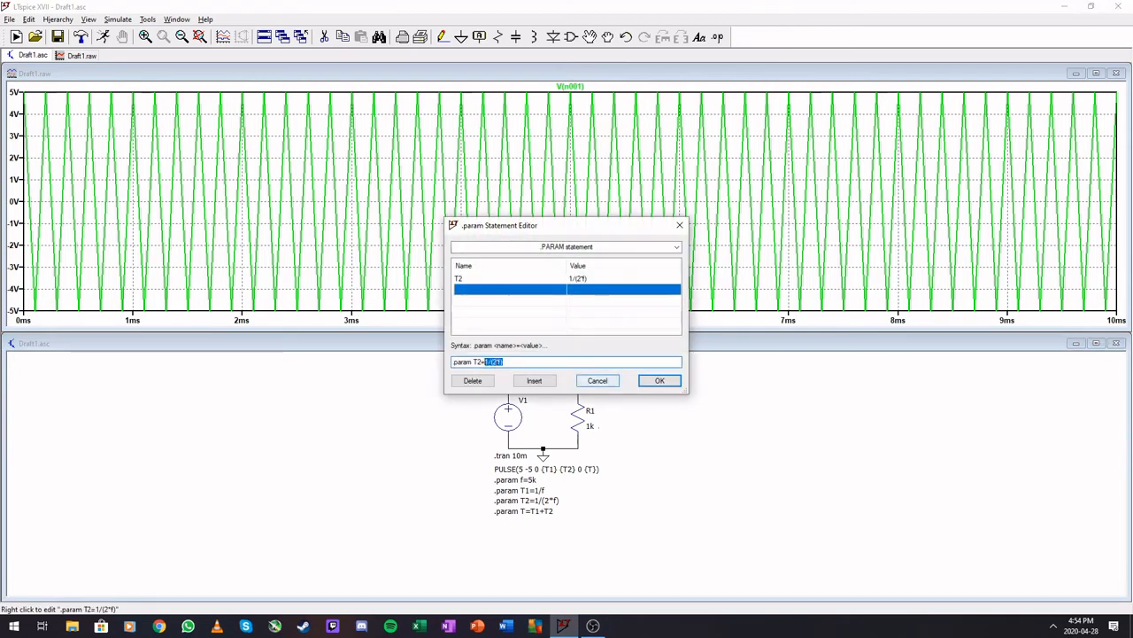
type("1n")
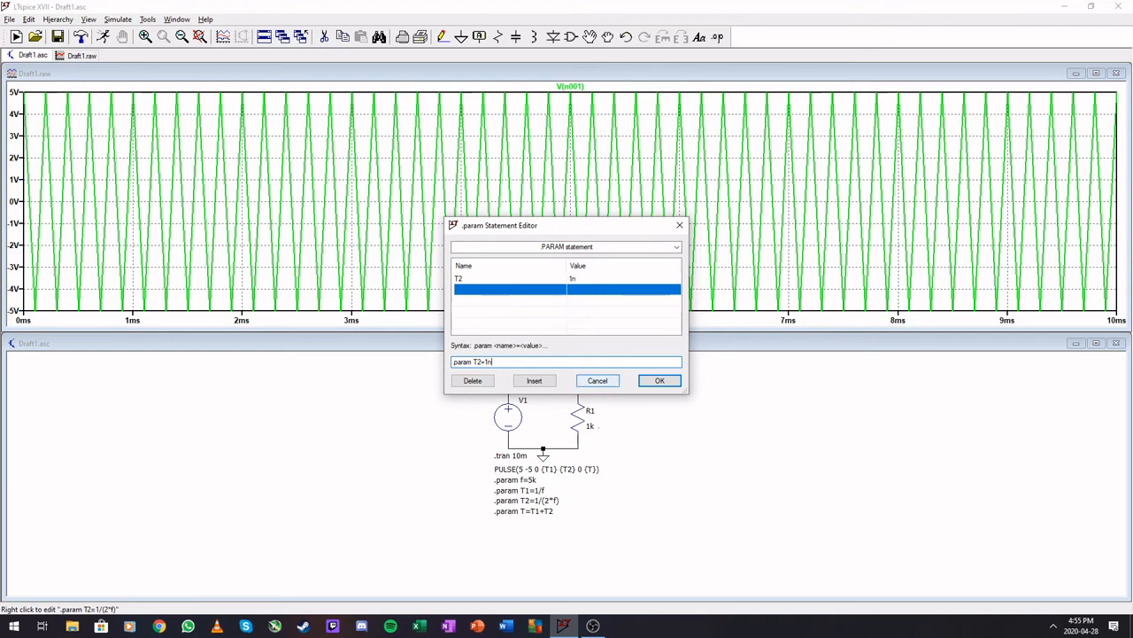
key("Return")
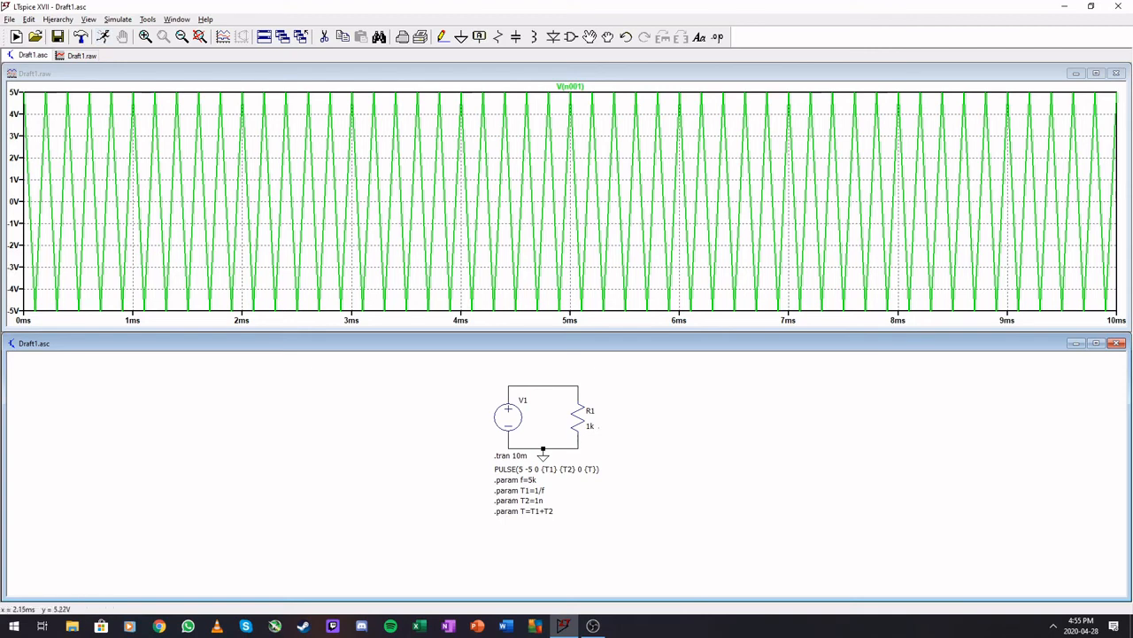
left_click(104, 36)
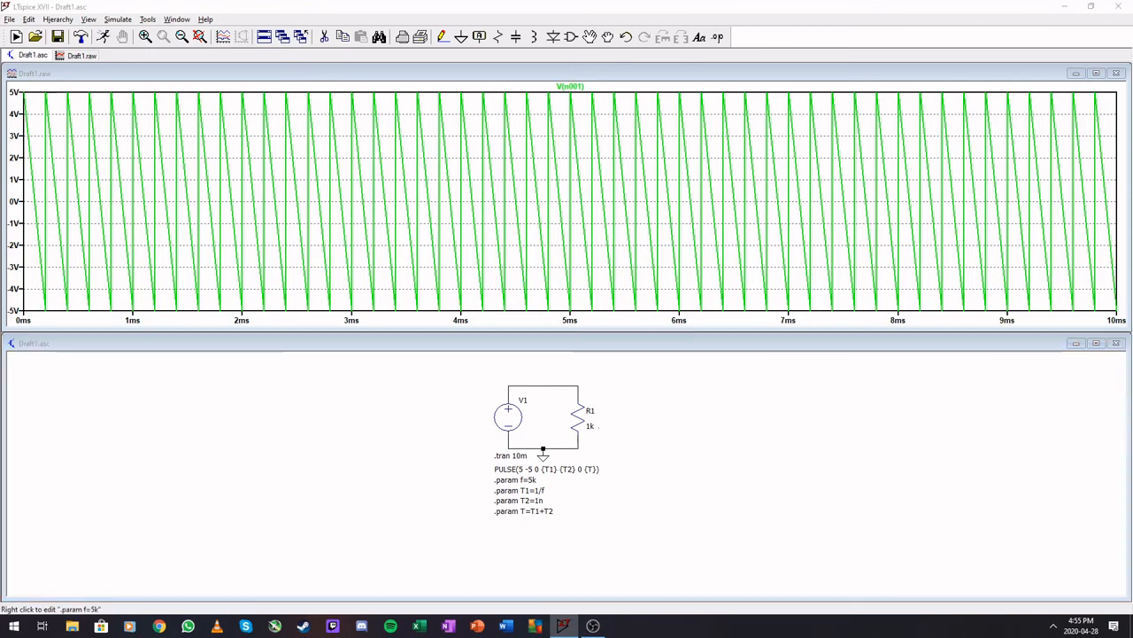
- Set the frequency parameter f to 1k and rerun the simulation
right_click(516, 479)
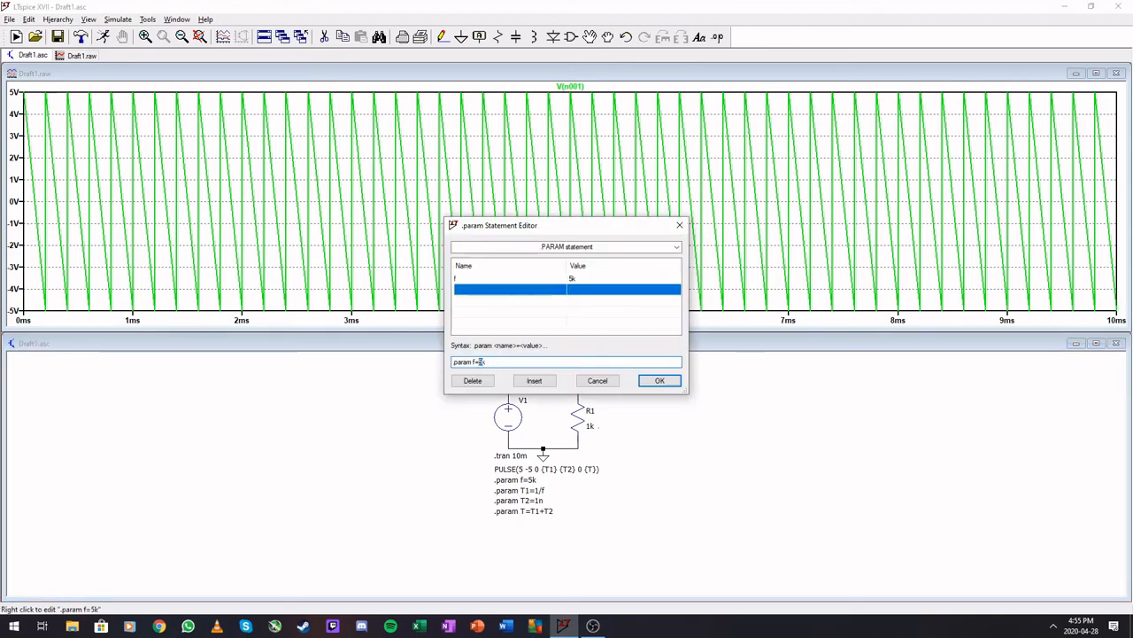
key("Return")
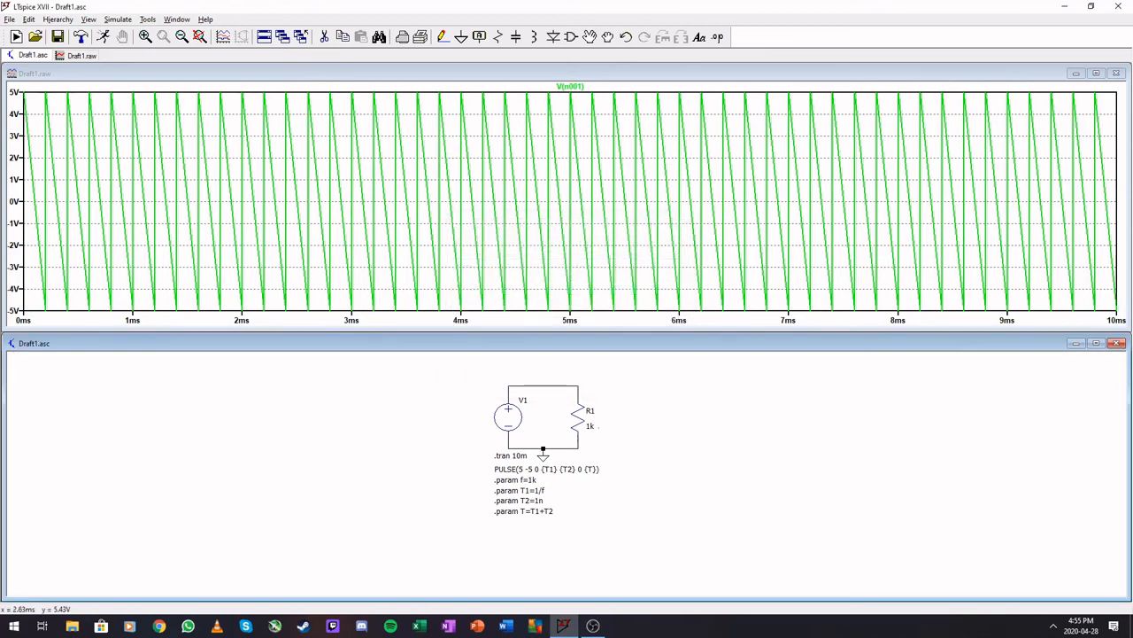
left_click(104, 36)
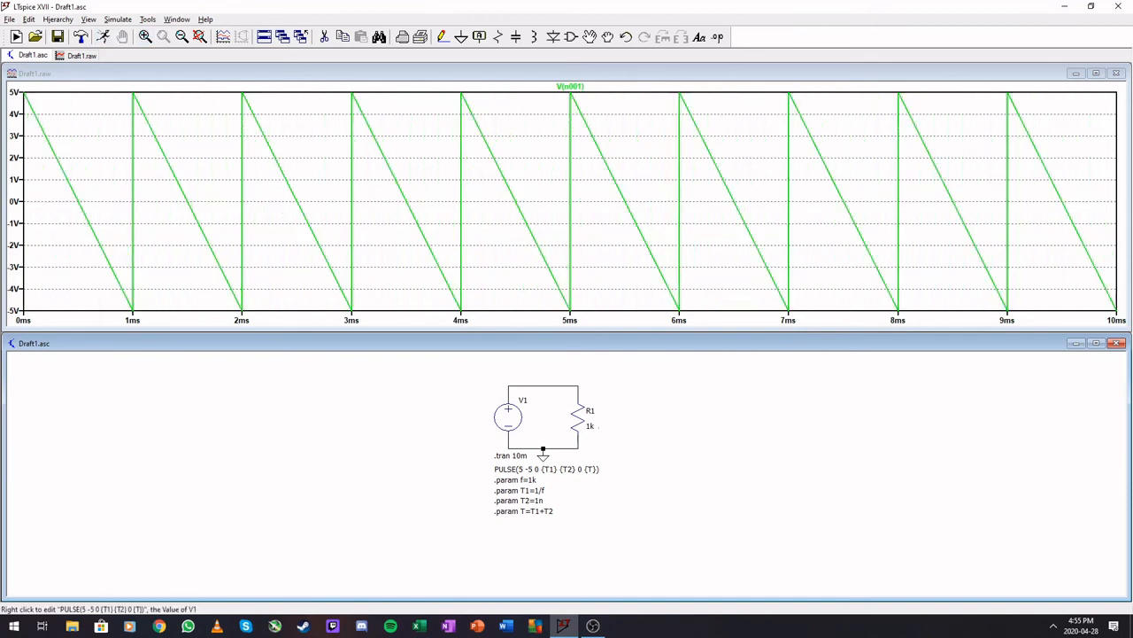
- Set the initial voltage in V1's PULSE value to 10 and rerun the simulation
right_click(547, 469)
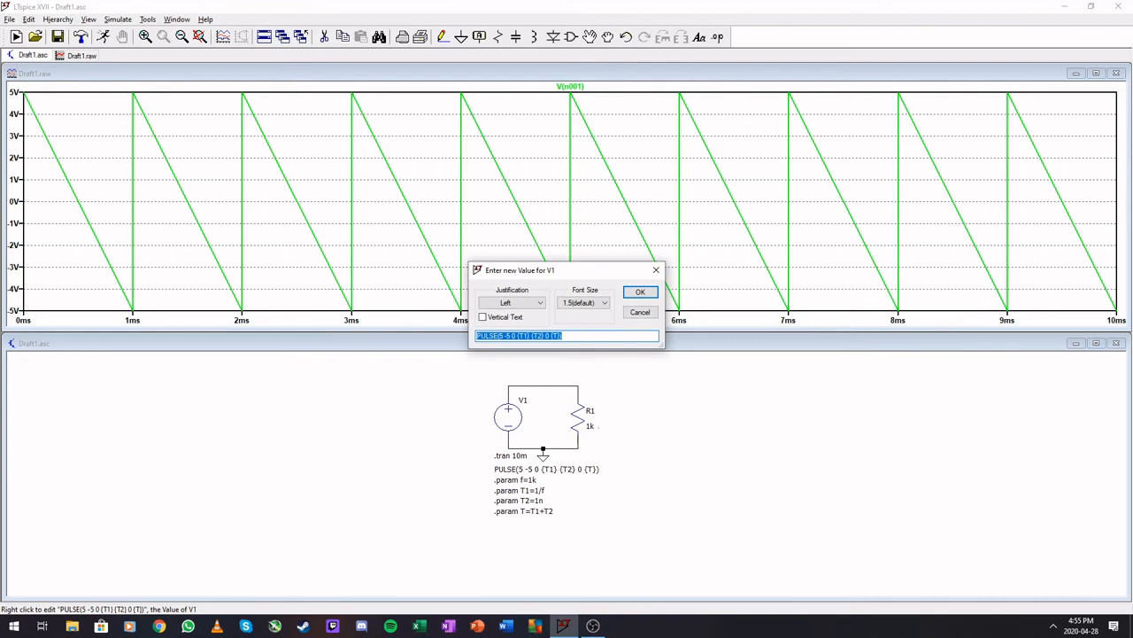
left_click(502, 335)
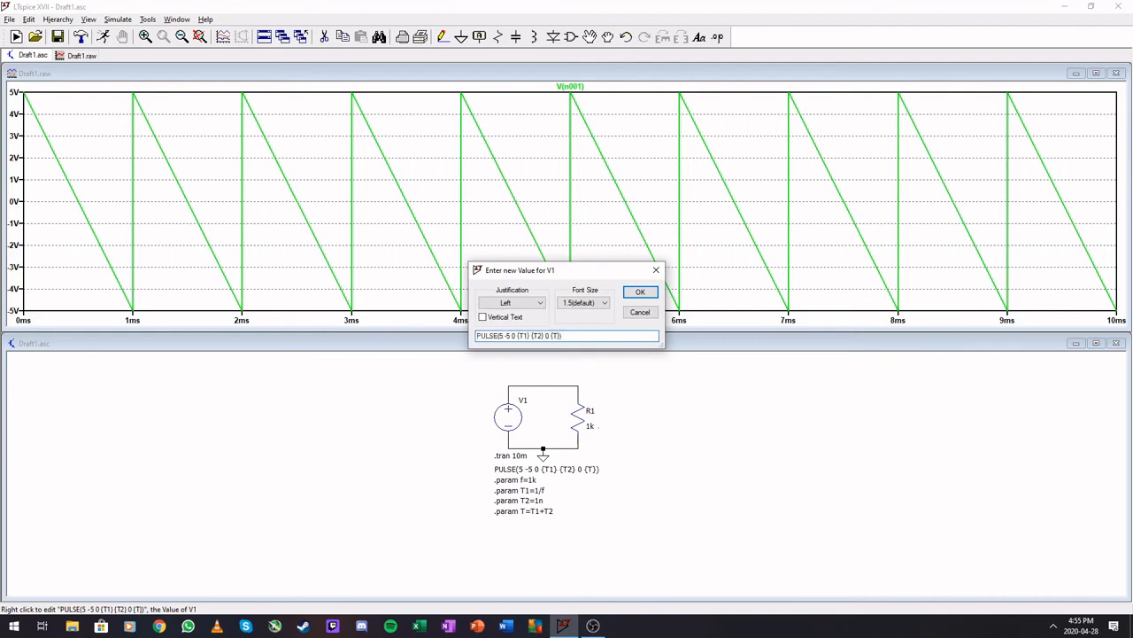
key("BackSpace")
type("10")
key("Return")
left_click(104, 36)
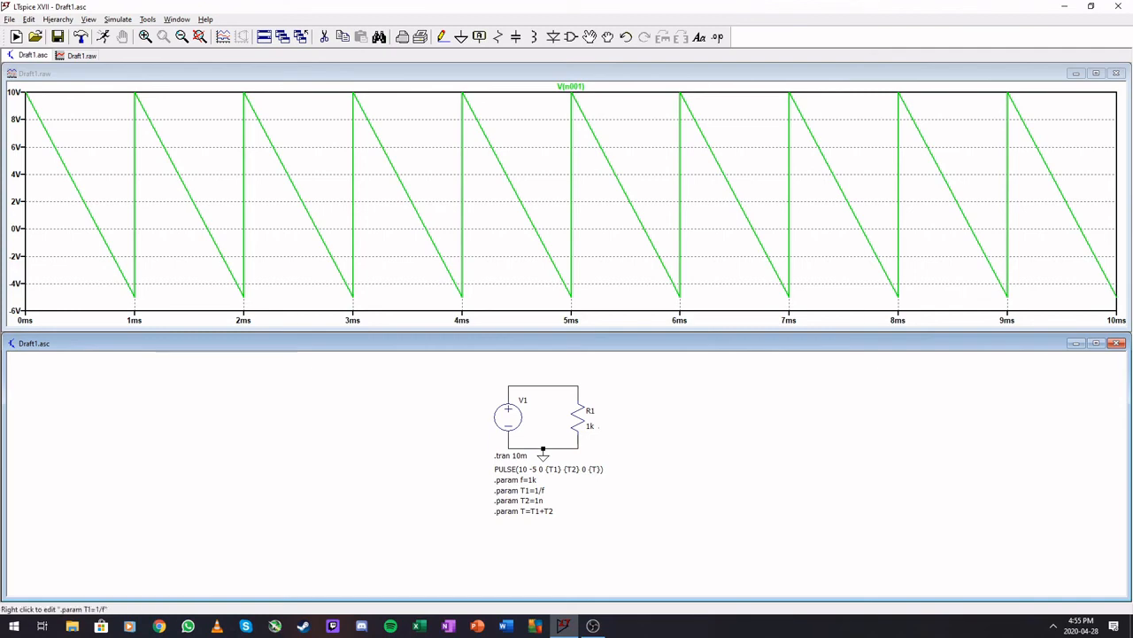
- Change the T1 parameter directive to .param T1=1n
right_click(520, 490)
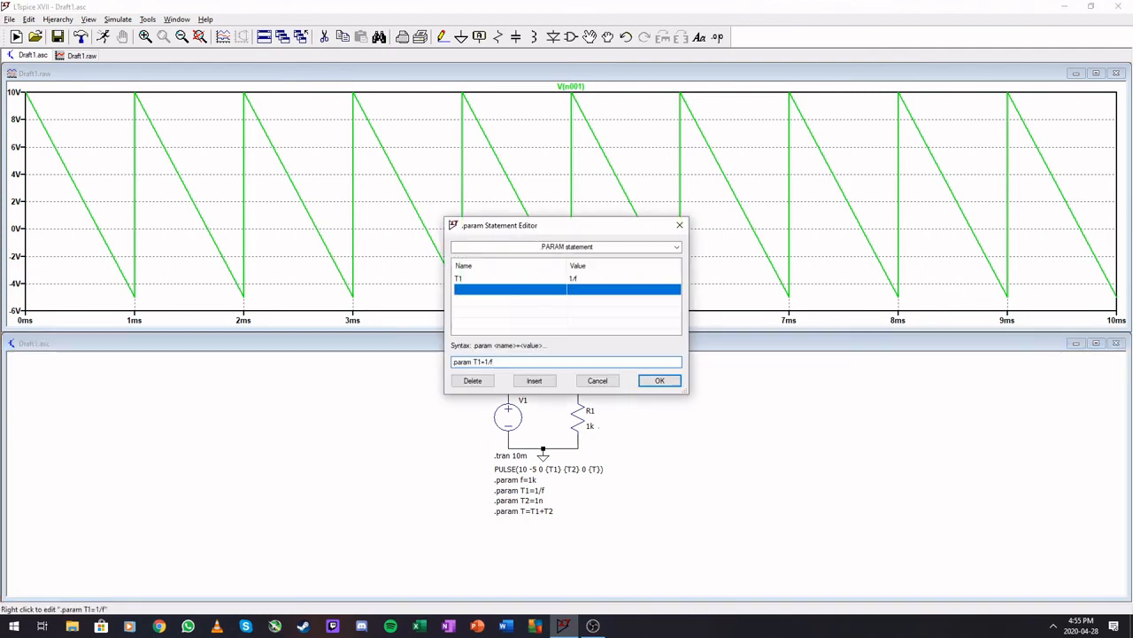
key("BackSpace")
key("BackSpace")
type("n")
key("Return")
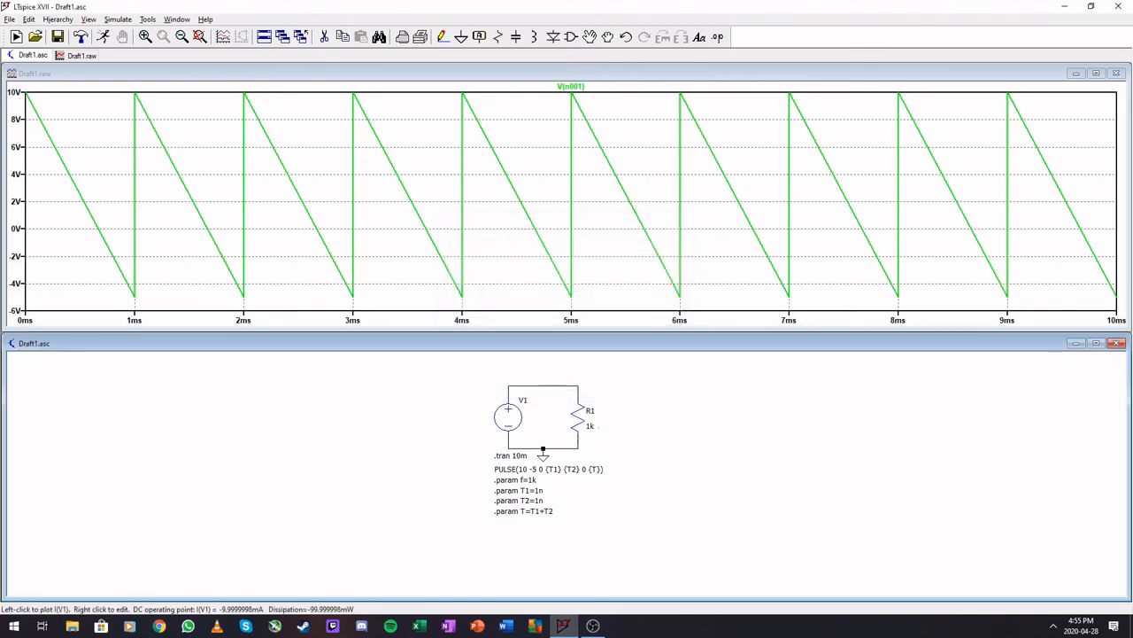
- Change the T2 parameter directive to .param T2=1/f and rerun the simulation
right_click(519, 500)
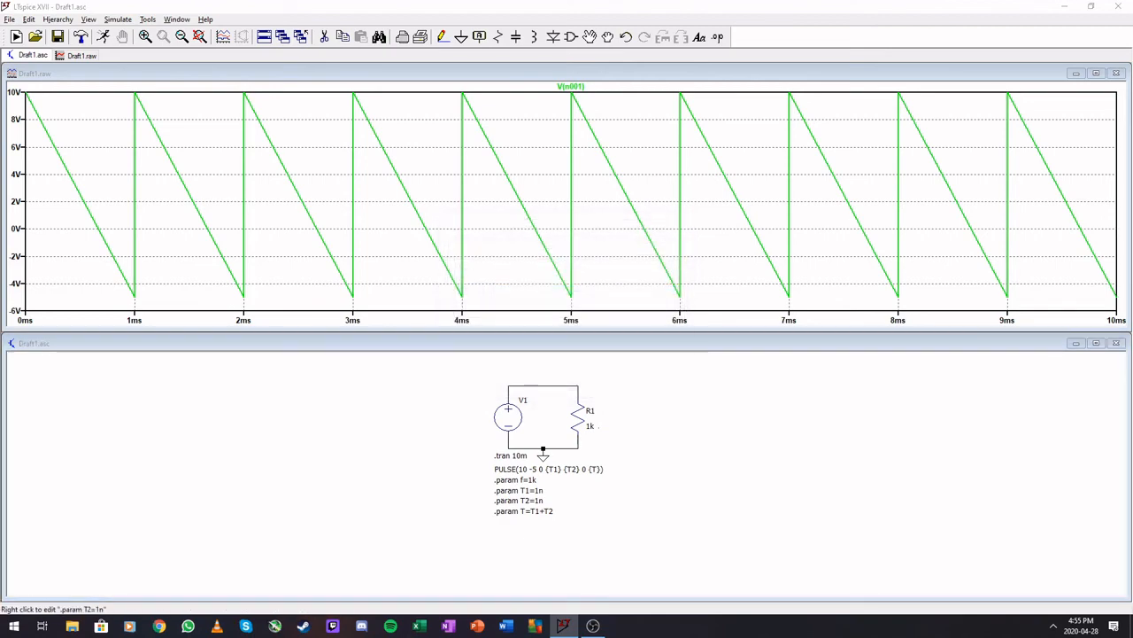
key("BackSpace")
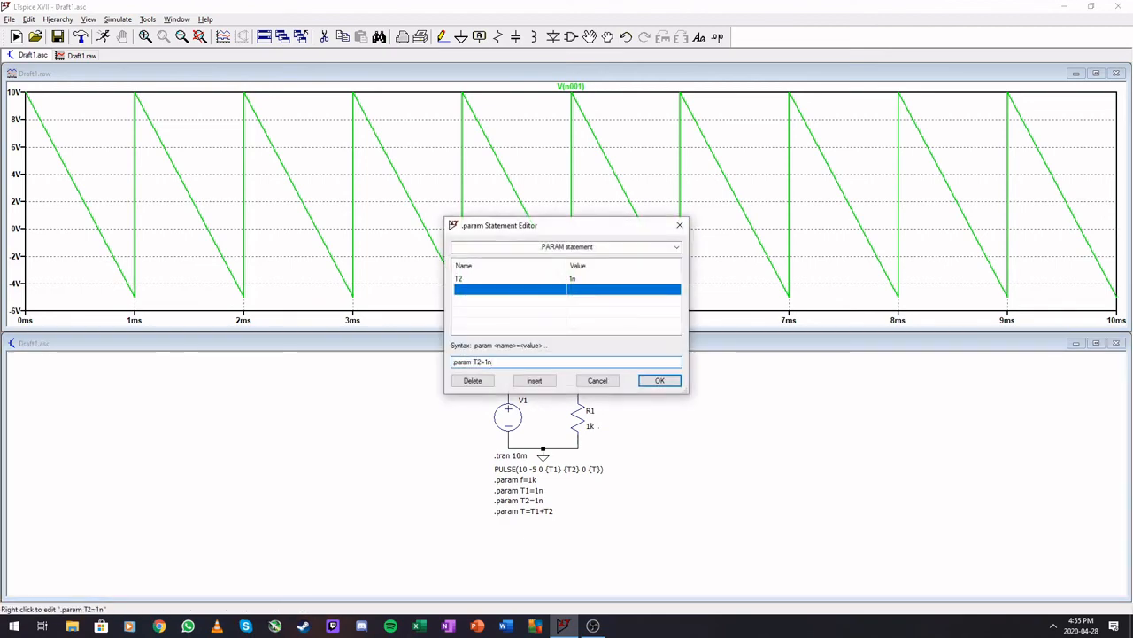
type("/f")
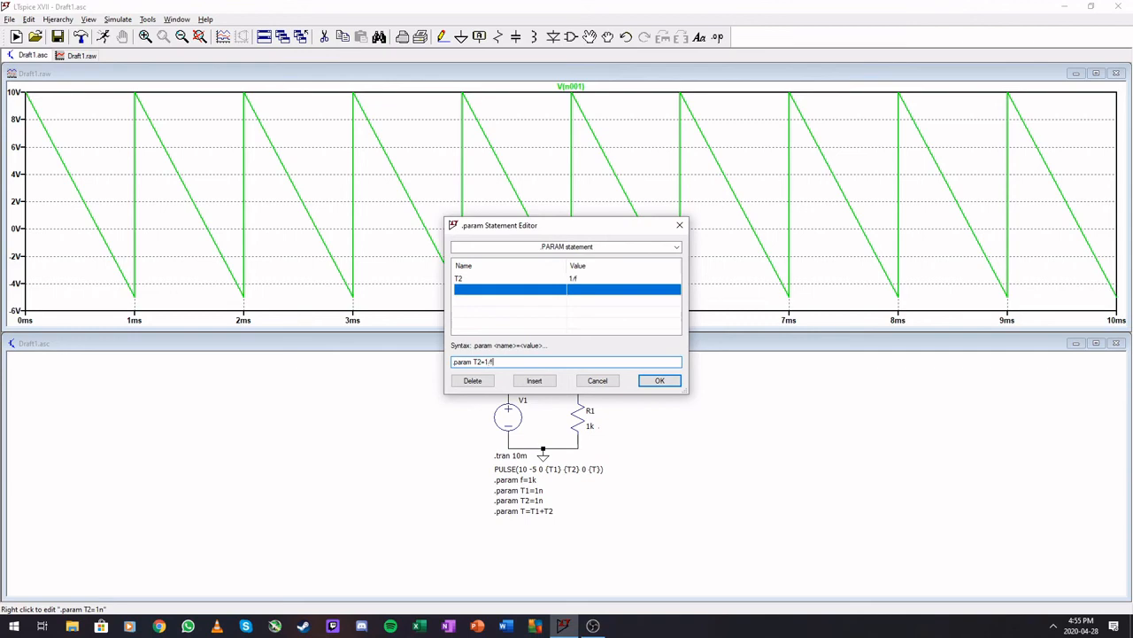
key("Return")
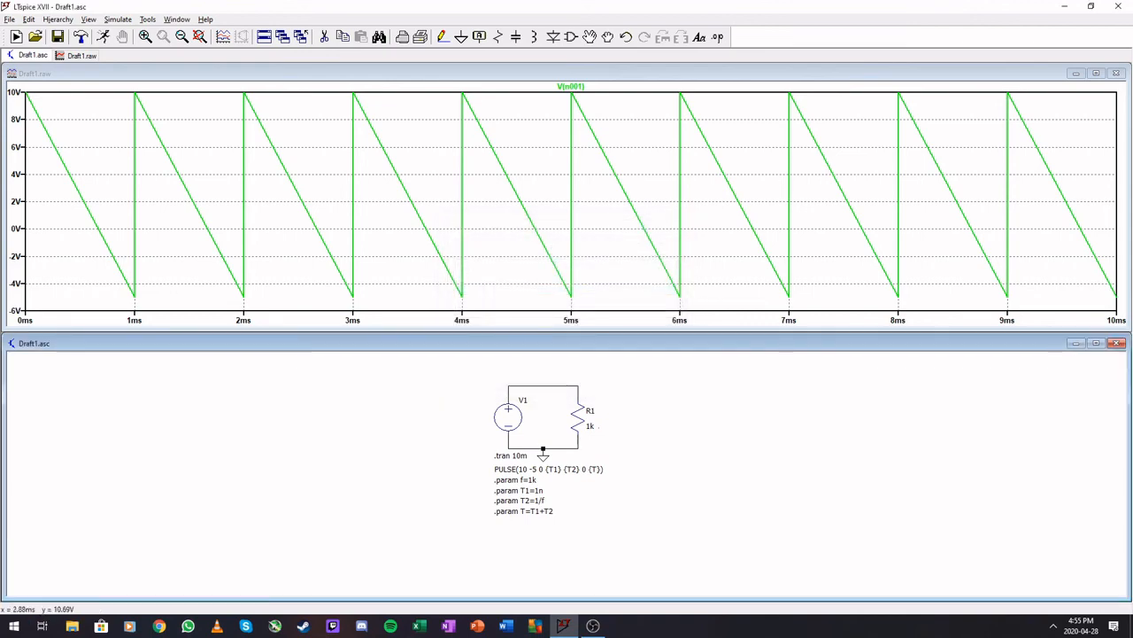
left_click(104, 36)
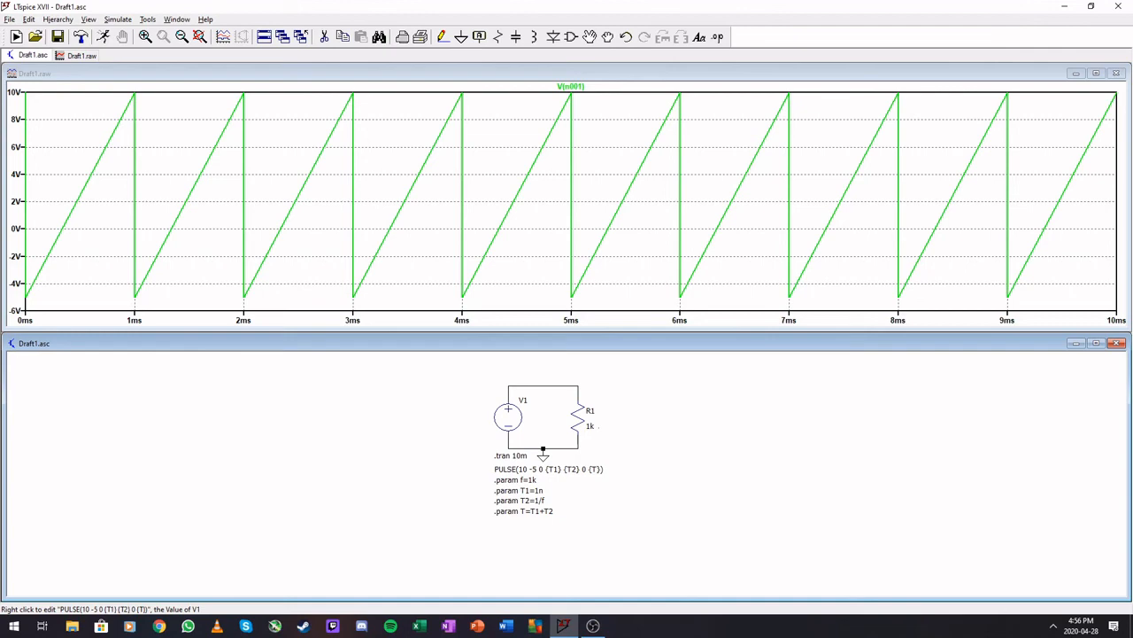
- Set the initial voltage in V1's PULSE value back to 5
right_click(548, 468)
left_click(534, 335)
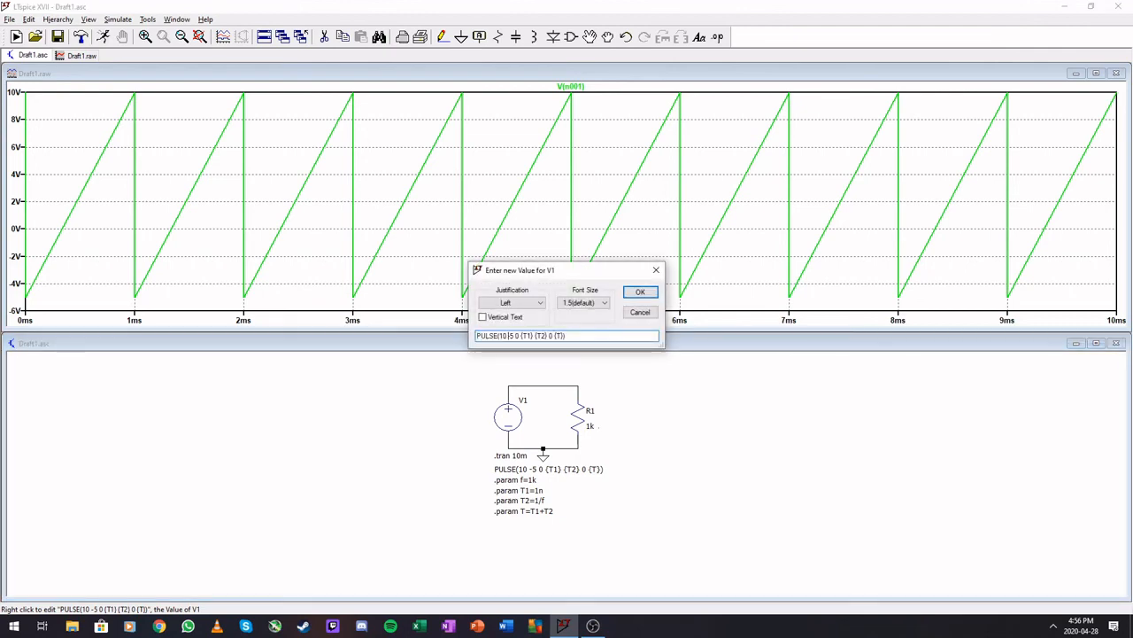
key("BackSpace")
key("BackSpace")
type("5")
key("Return")
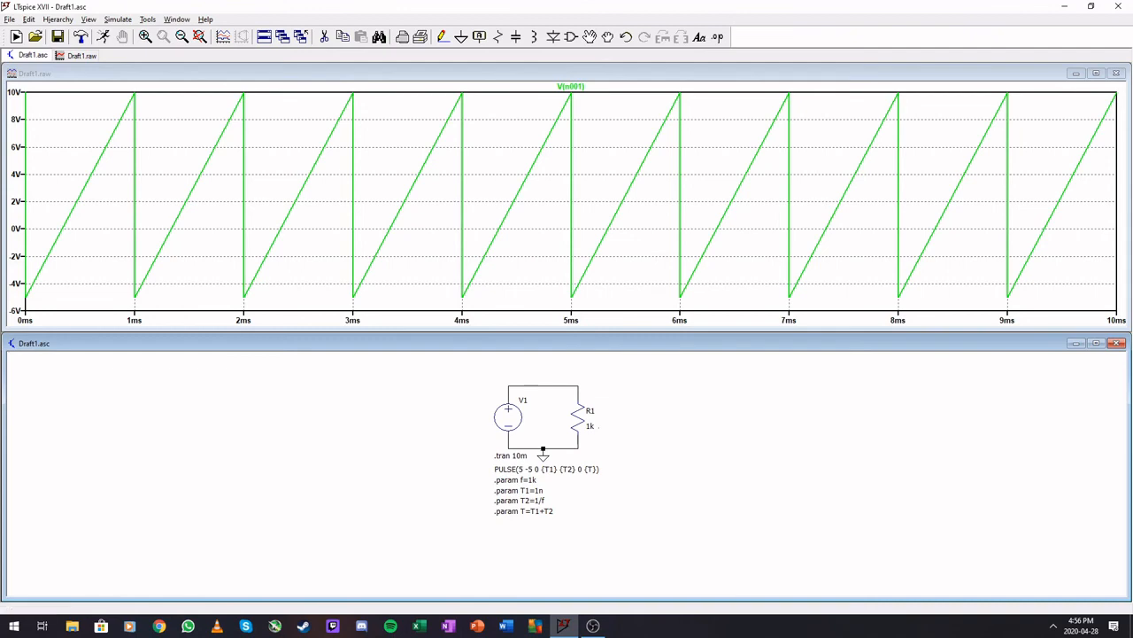
key("alt+Tab")
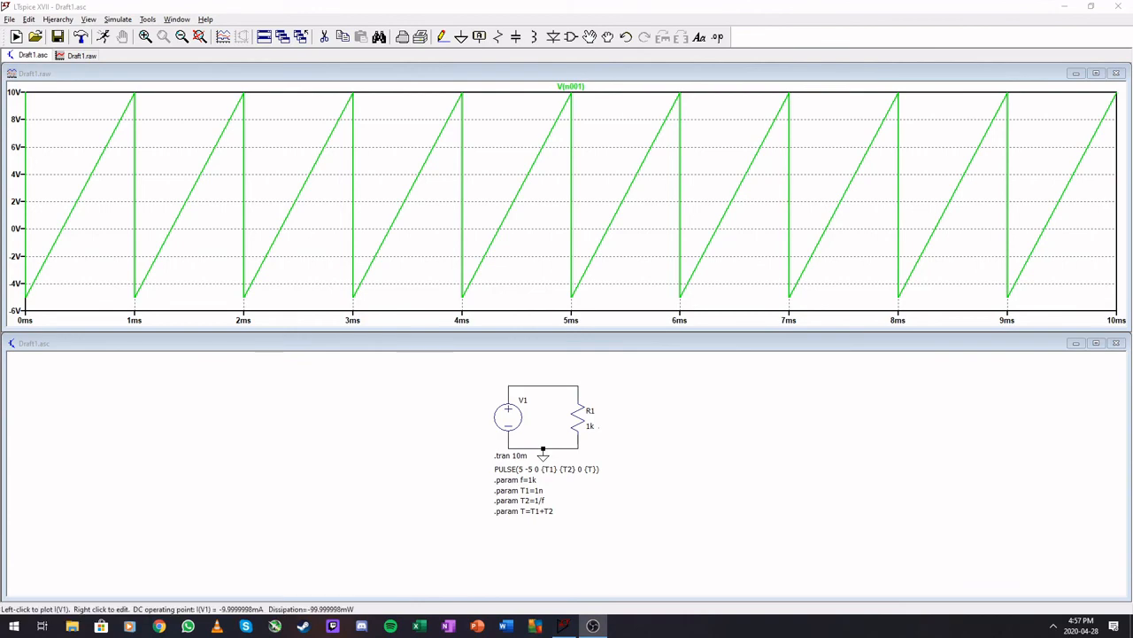
- Set V1's pulse rise and fall times to 1n and its on time to {T1}, keeping {T} as the period
right_click(508, 418)
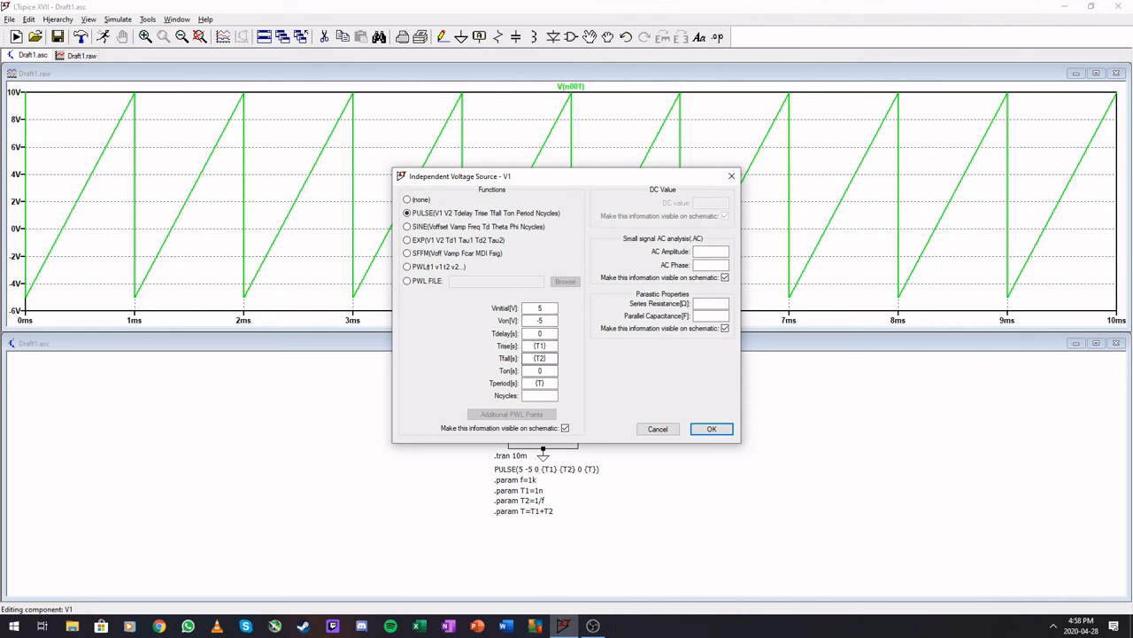
double_click(540, 347)
type("1n")
key("Tab")
type("1n")
key("Tab")
type("T1}")
key("Home")
type("{")
left_click(541, 383)
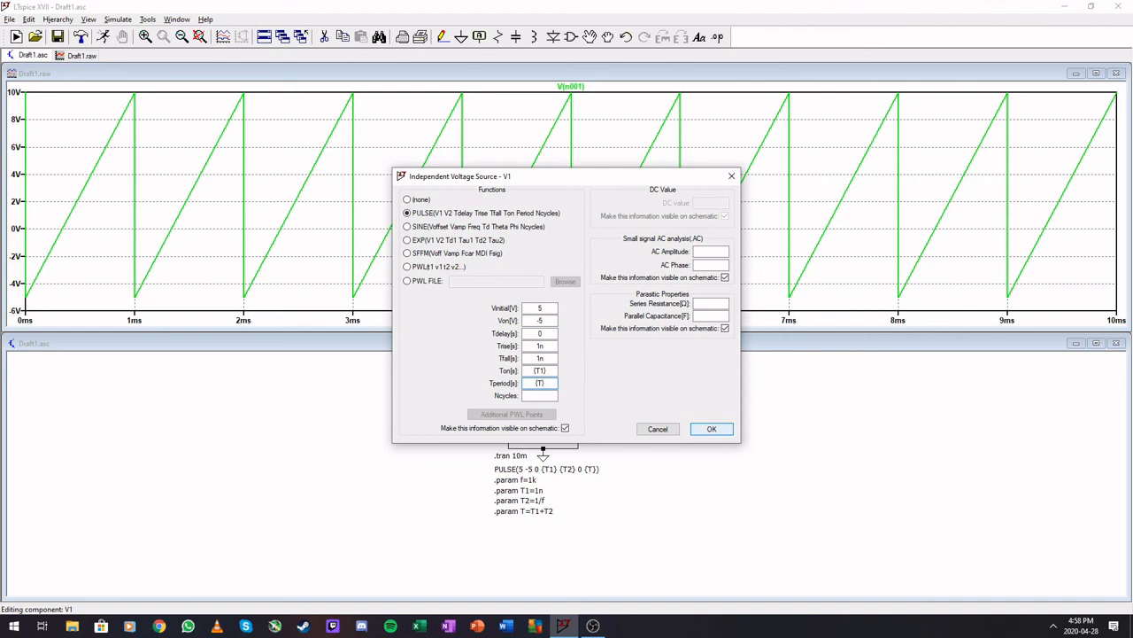
left_click(711, 429)
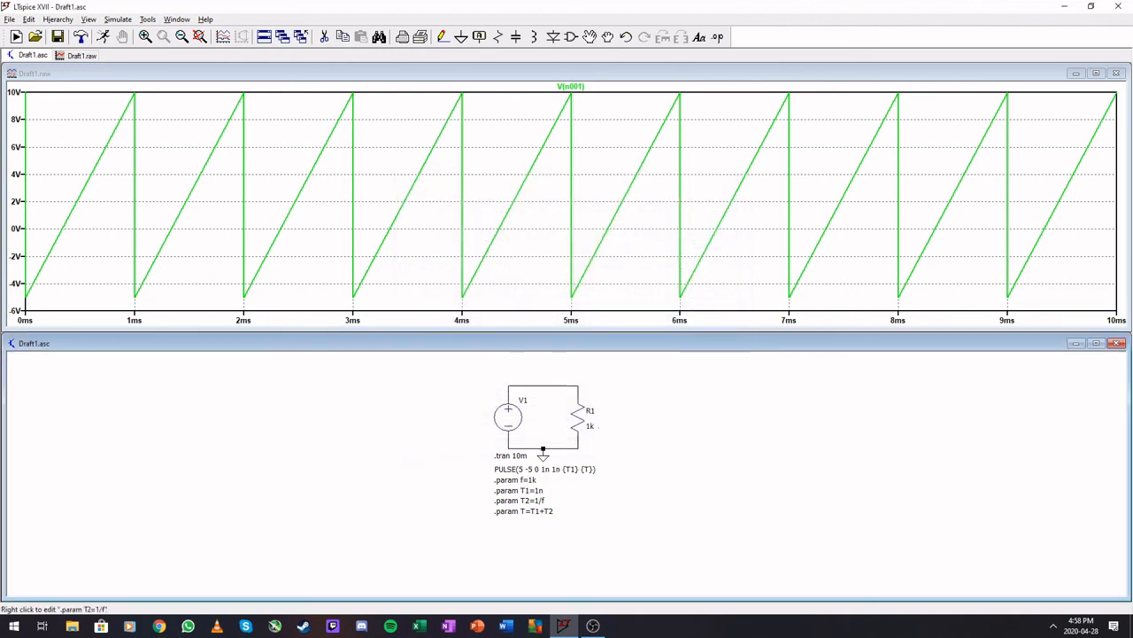
- Replace the T2 parameter directive with .param D=0.5
right_click(523, 500)
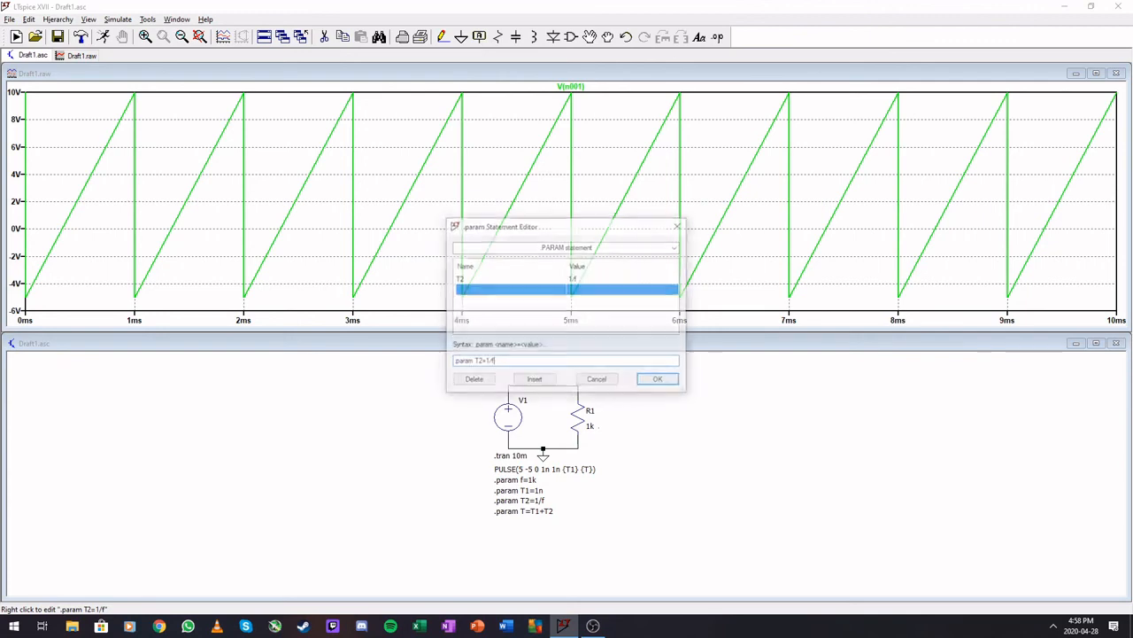
left_click_drag(474, 362, 494, 362)
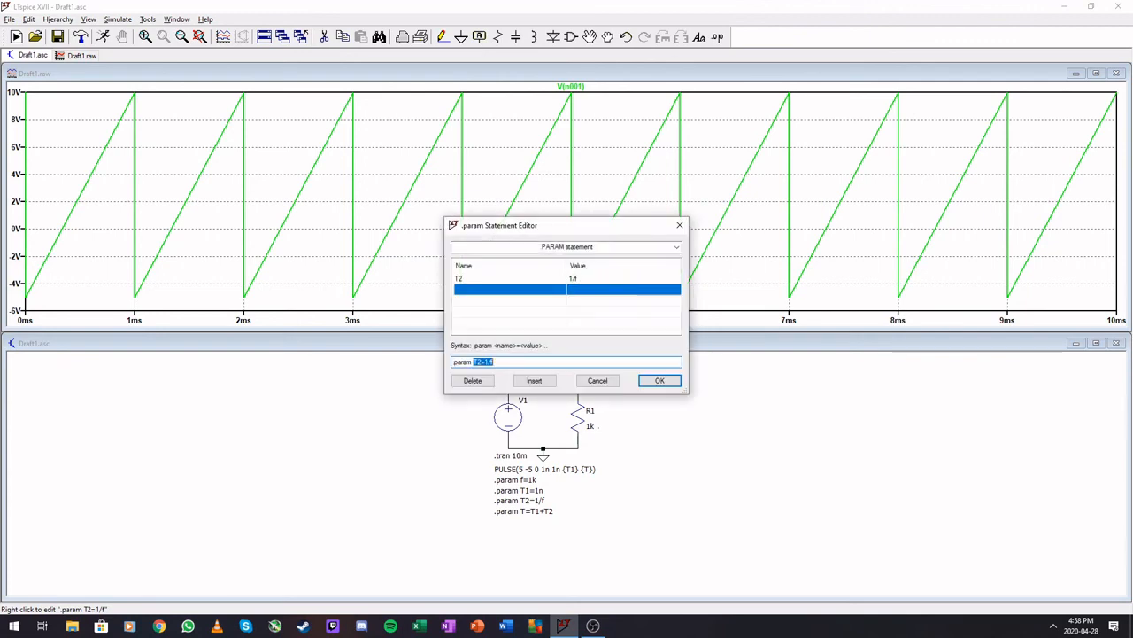
type("D")
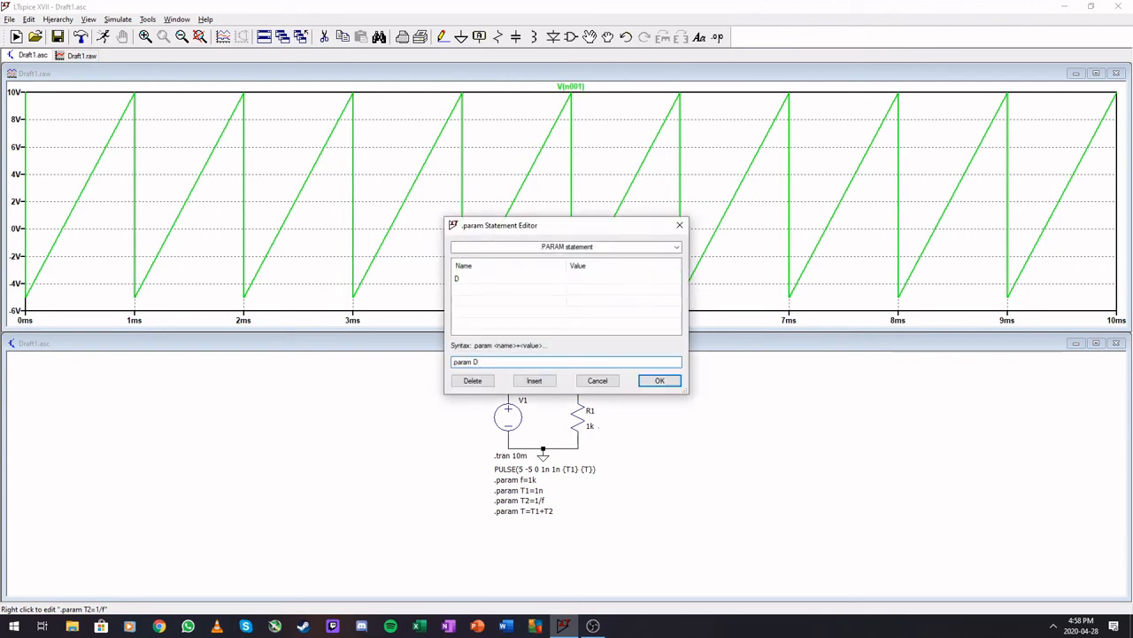
type("=0.5")
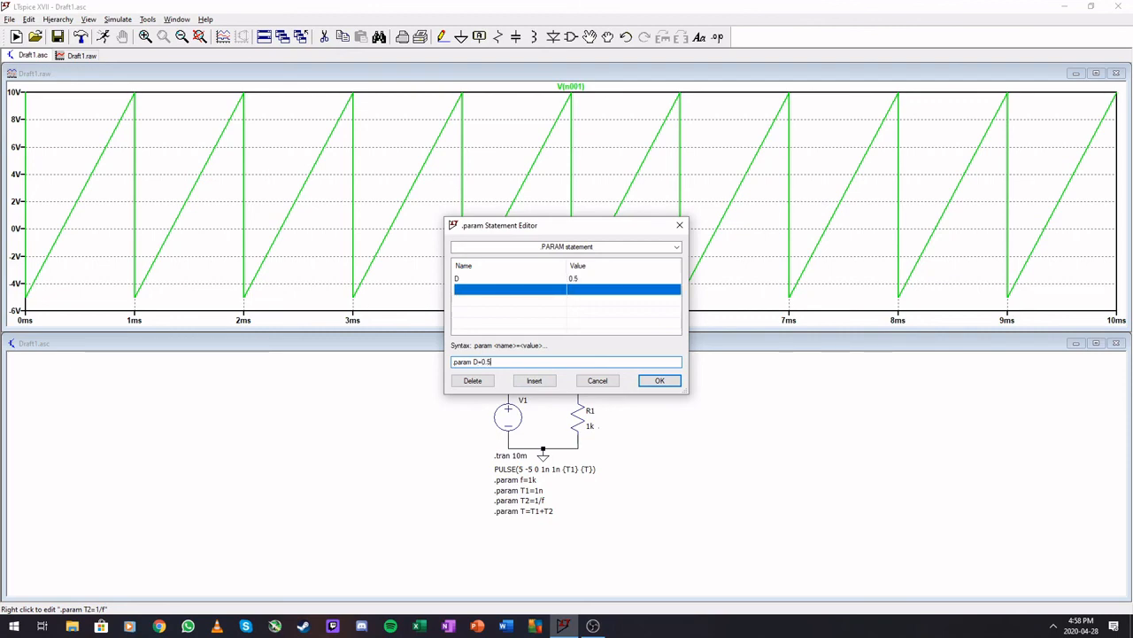
key("Return")
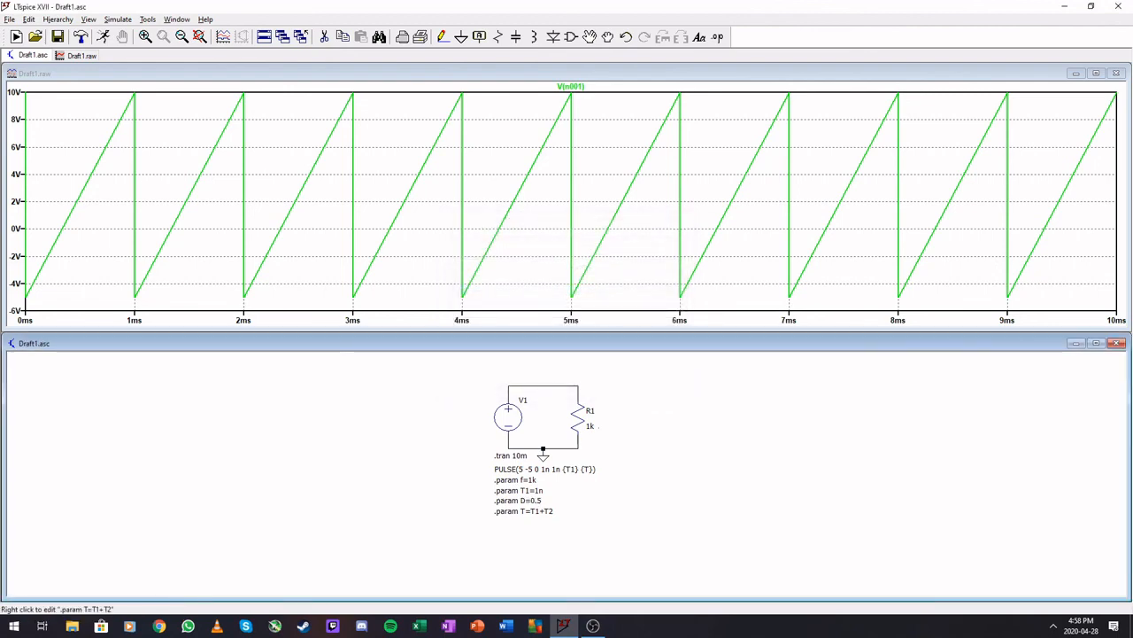
- Change the period directive to .param T=1/f
right_click(524, 511)
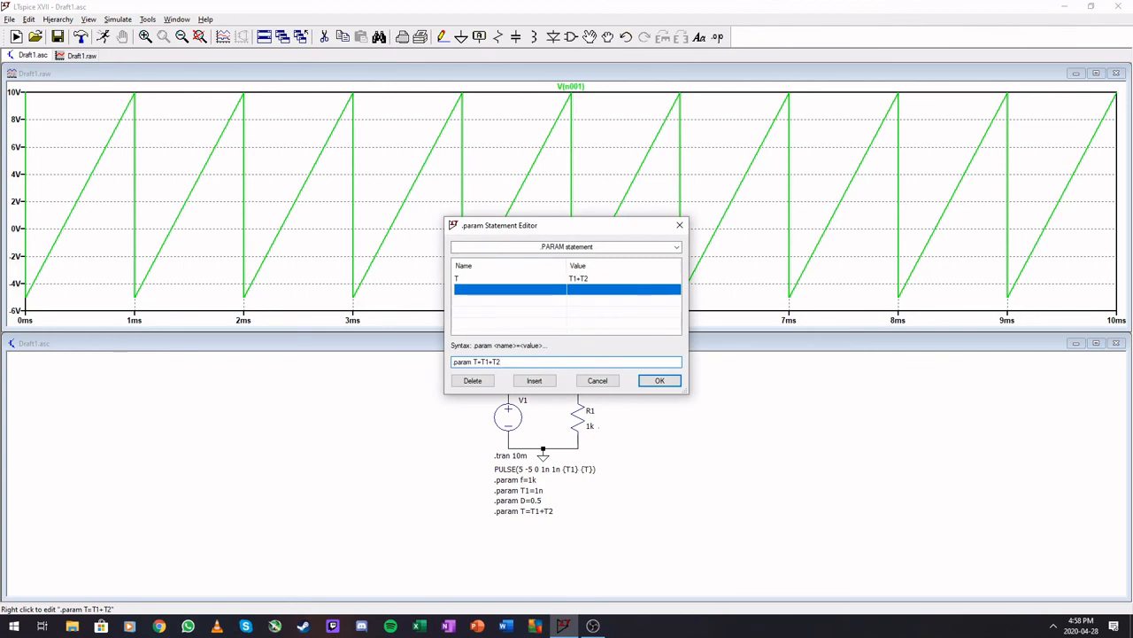
key("shift+Left")
key("shift+Left")
key("shift+Left")
key("shift+Left")
key("shift+Left")
type("1/f")
key("Return")
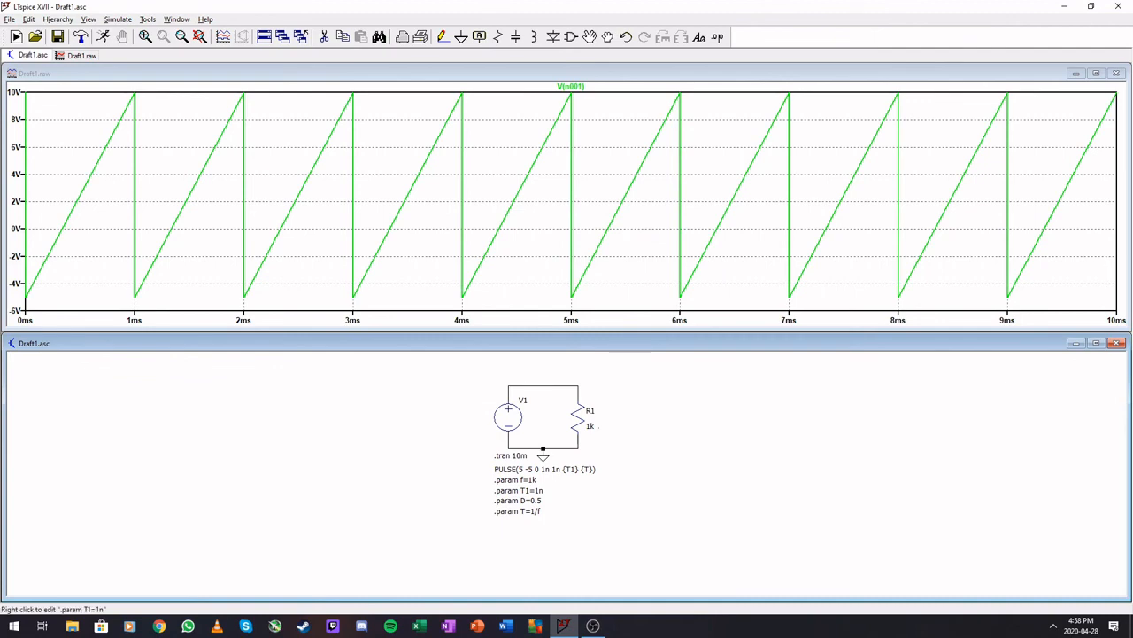
- Change the T1 parameter directive to .param T1=T*(1-D) and run the simulation
right_click(519, 490)
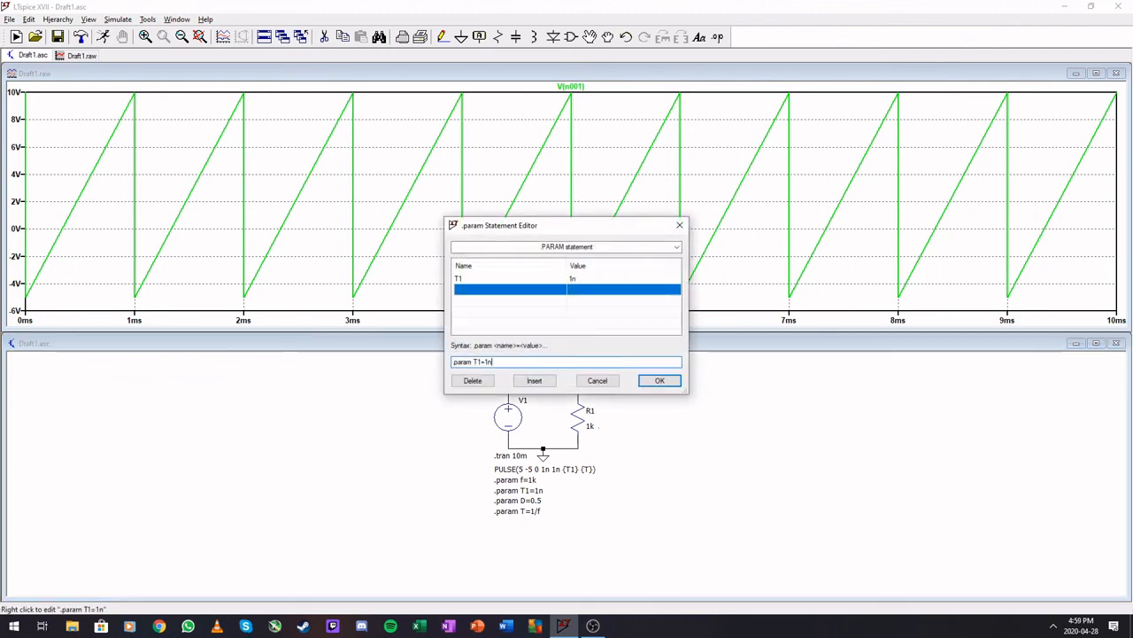
left_click_drag(493, 363, 484, 362)
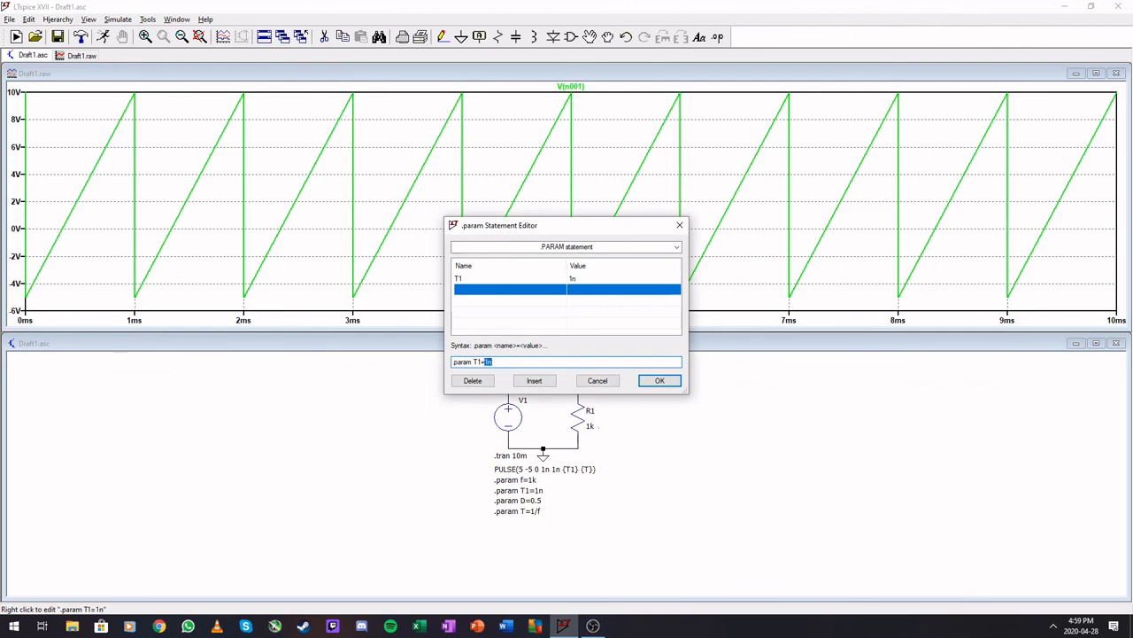
type("T*(D")
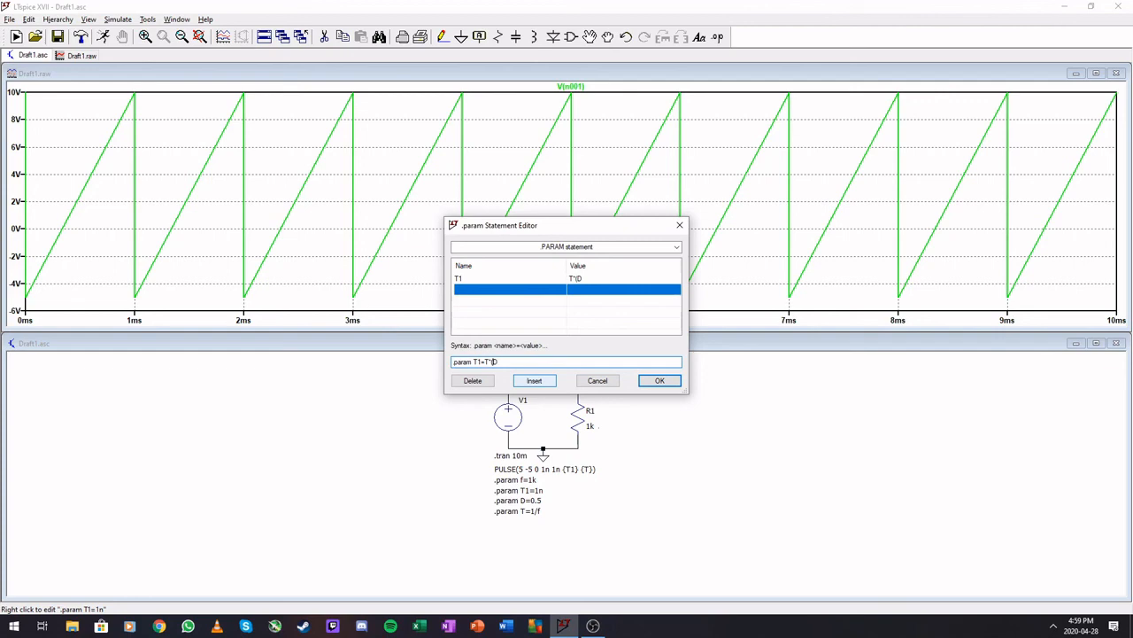
type("1-D)")
left_click(660, 380)
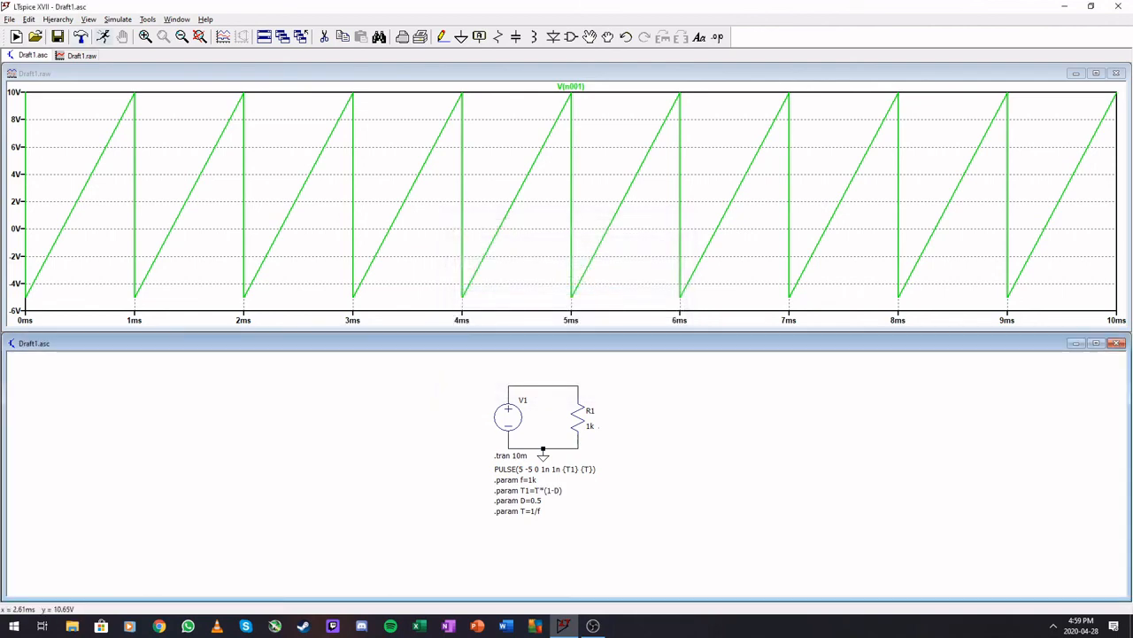
left_click(103, 36)
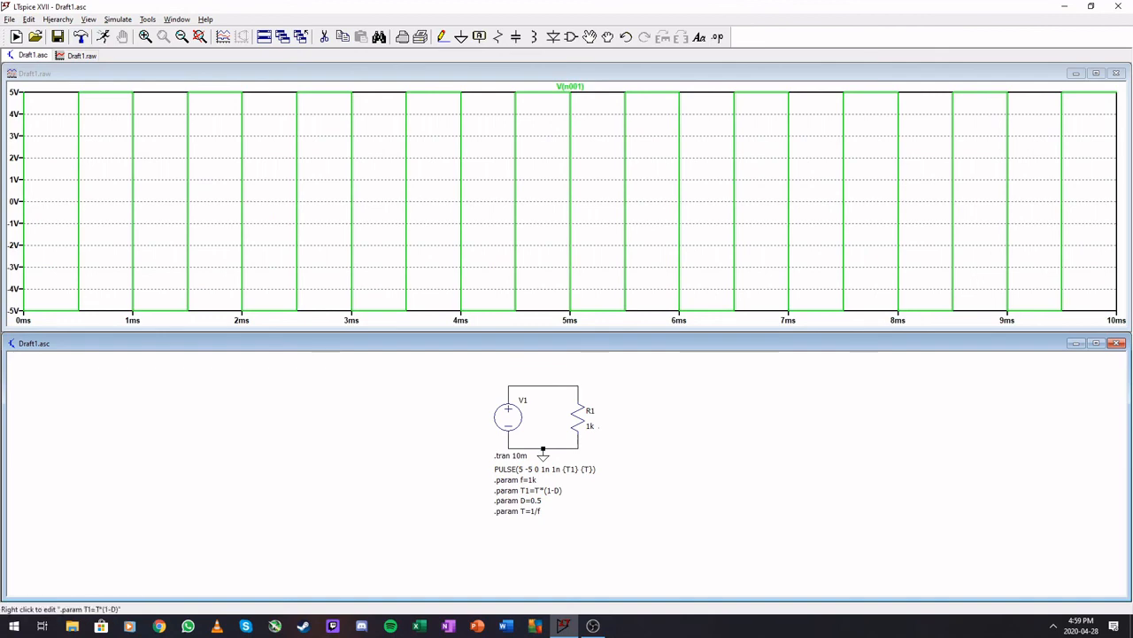
- Set parameter D to 0.1 and rerun the simulation
right_click(518, 500)
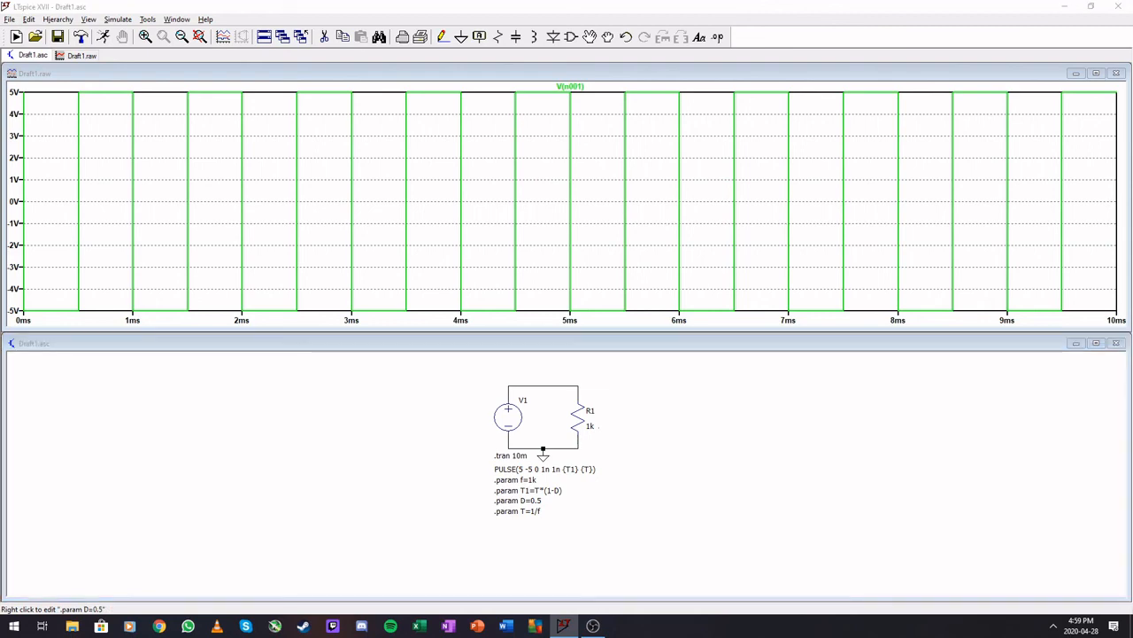
key("BackSpace")
key("BackSpace")
key("Return")
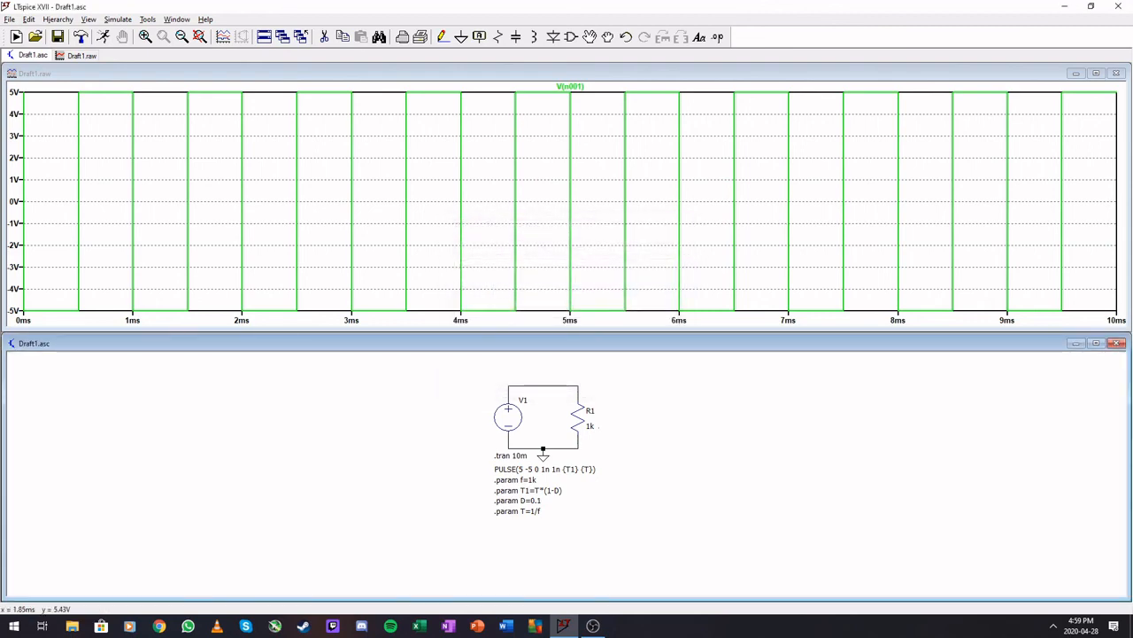
left_click(104, 36)
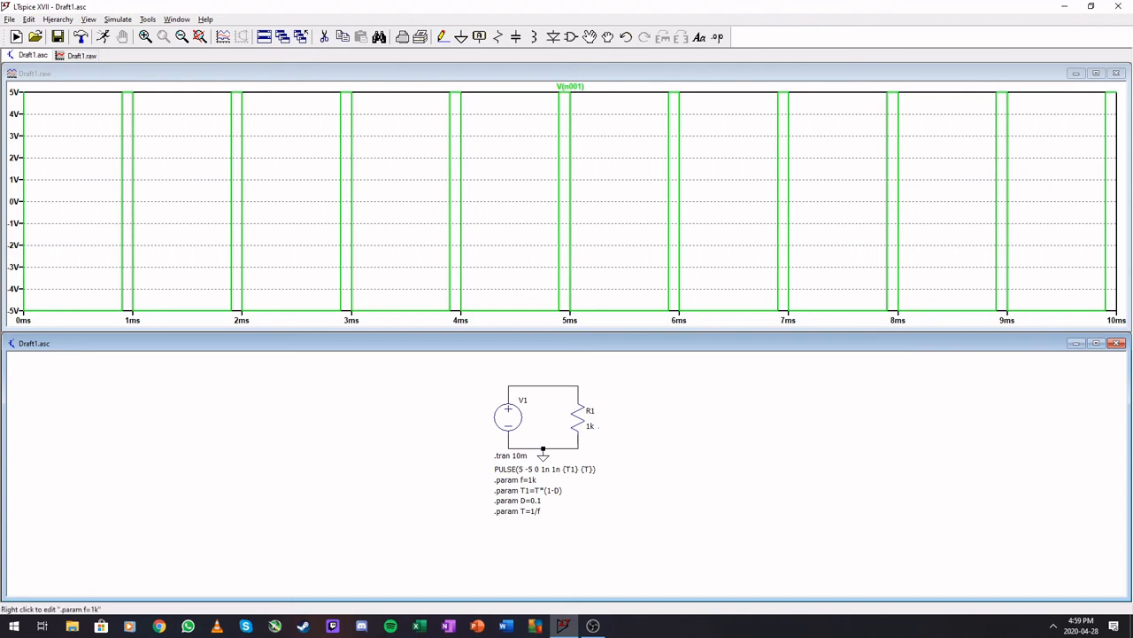
- Set parameter D to 0.8 and rerun the simulation
right_click(518, 501)
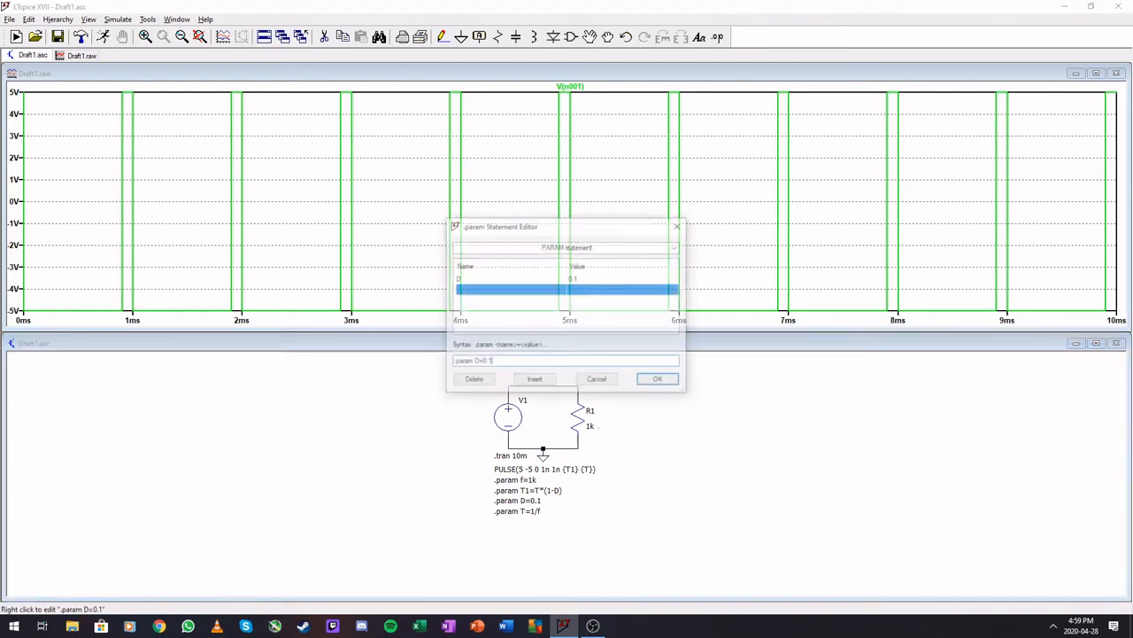
key("BackSpace")
type("8")
key("Return")
left_click(16, 37)
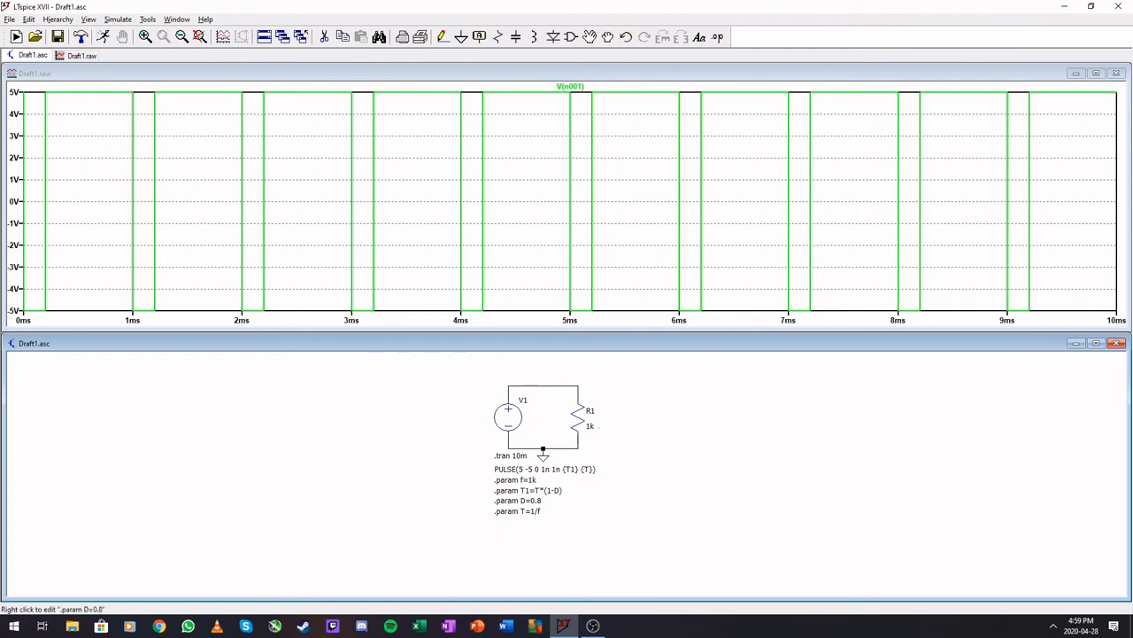
- Set parameter D to 1, rerun the simulation, and inspect the V(n001) transition around 2 ms up close before restoring the full plot
right_click(518, 501)
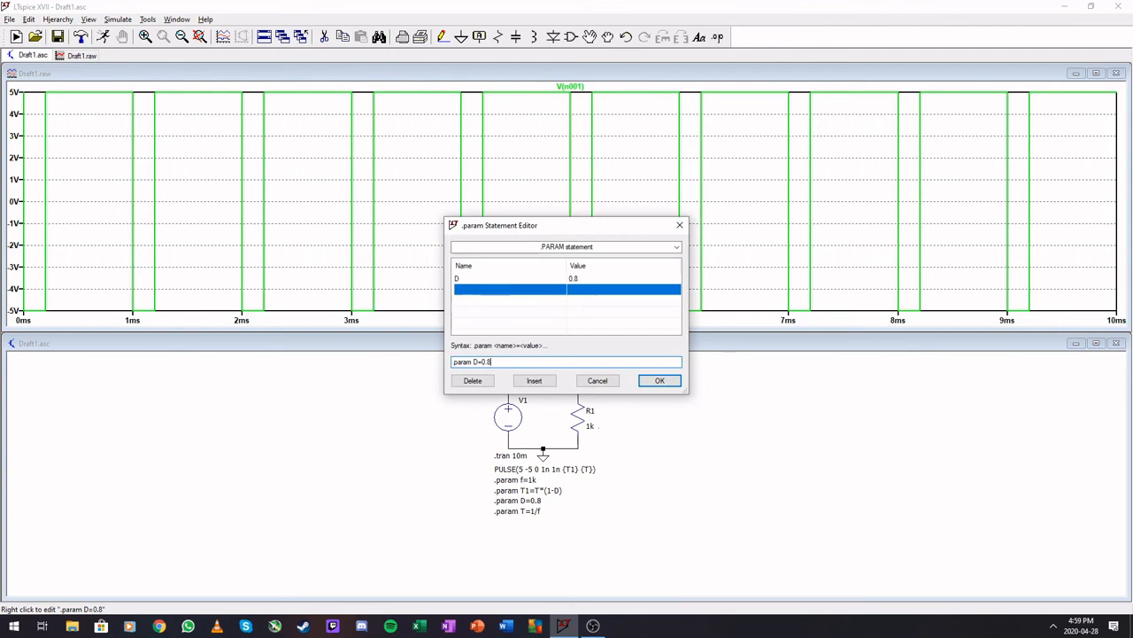
type("1")
key("Return")
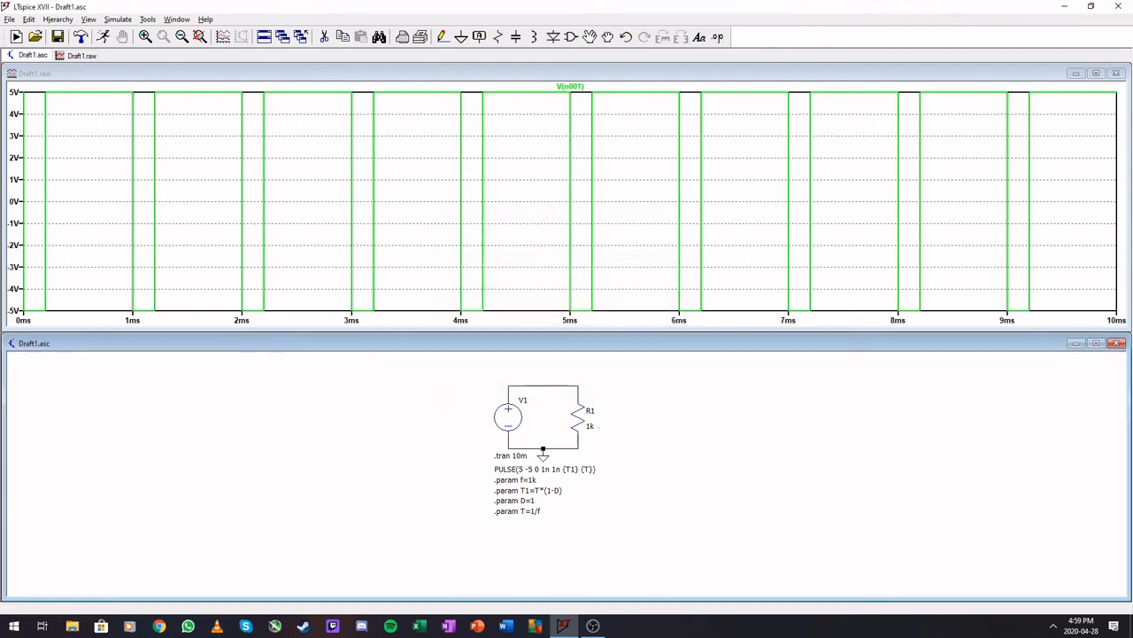
left_click(104, 37)
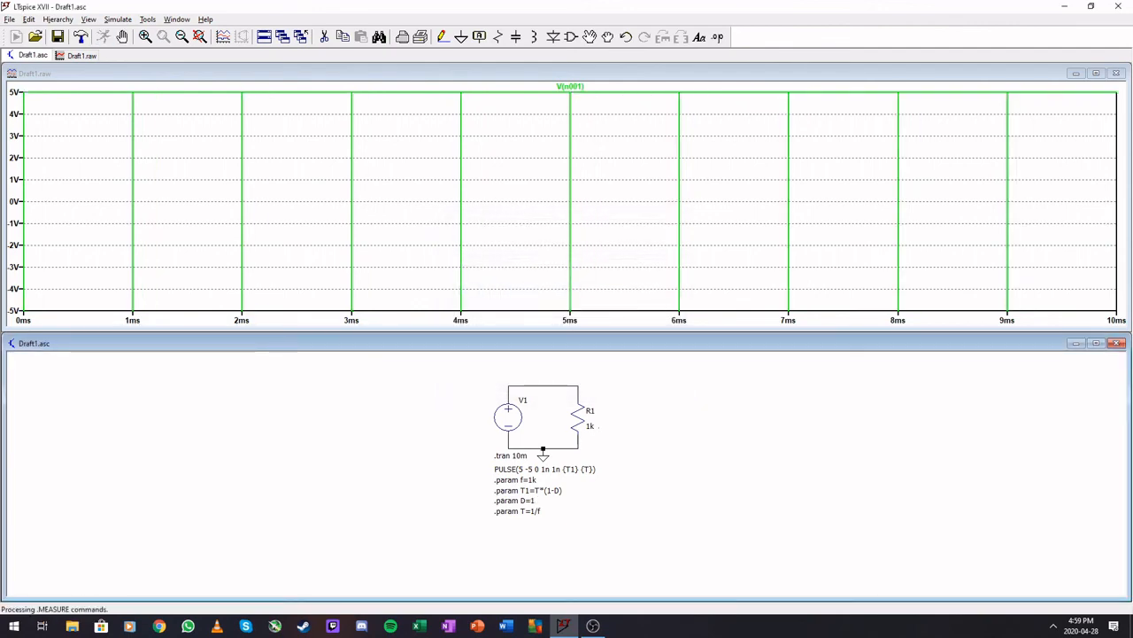
left_click_drag(221, 86, 259, 322)
left_click_drag(603, 101, 647, 277)
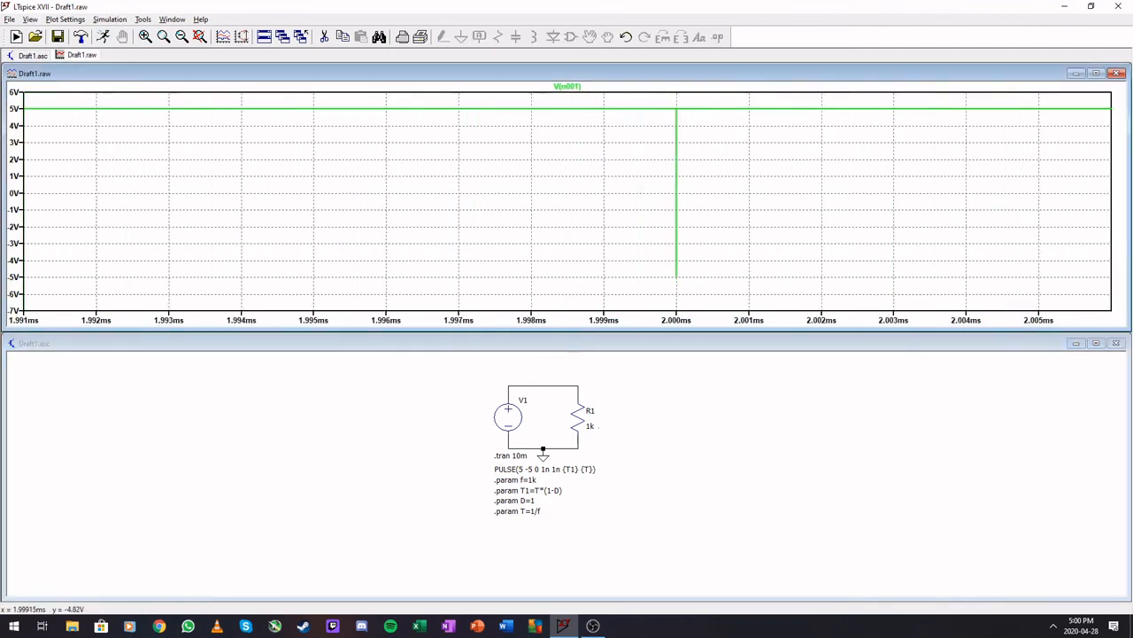
right_click(561, 255)
left_click(598, 263)
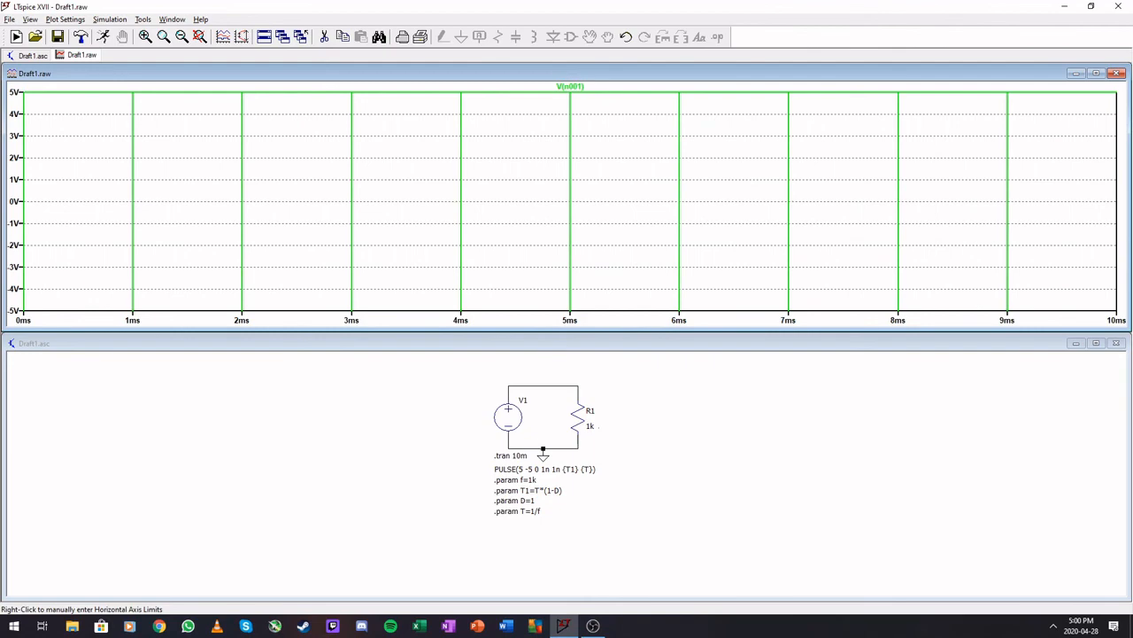
- Set parameter D to 0.6 and rerun the simulation
right_click(516, 501)
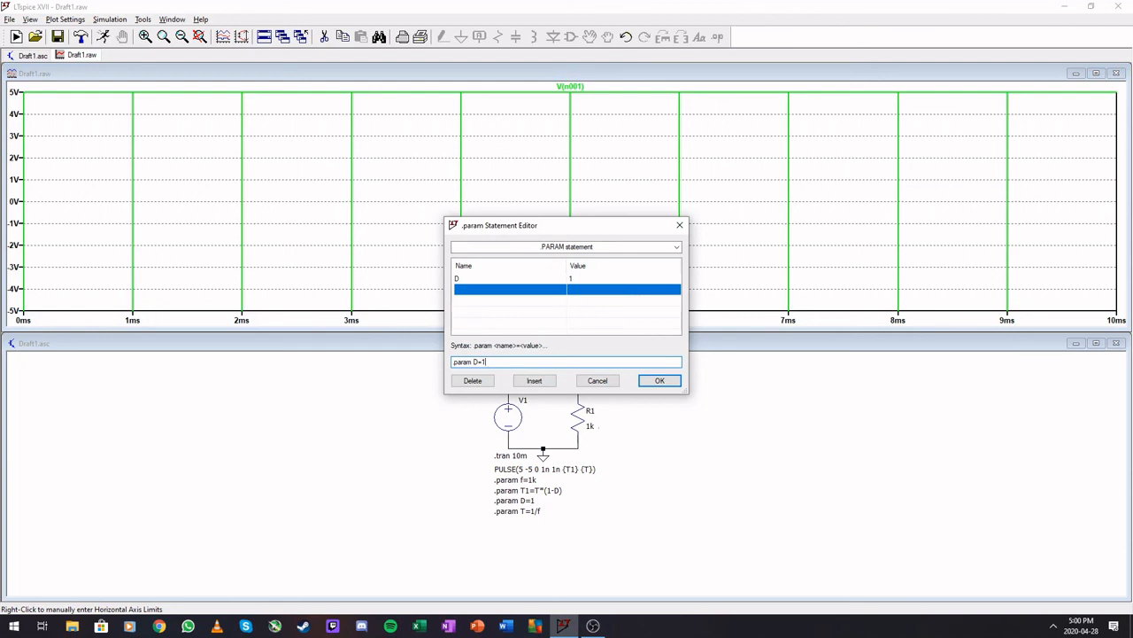
key("BackSpace")
type("0.6")
key("Return")
left_click(102, 37)
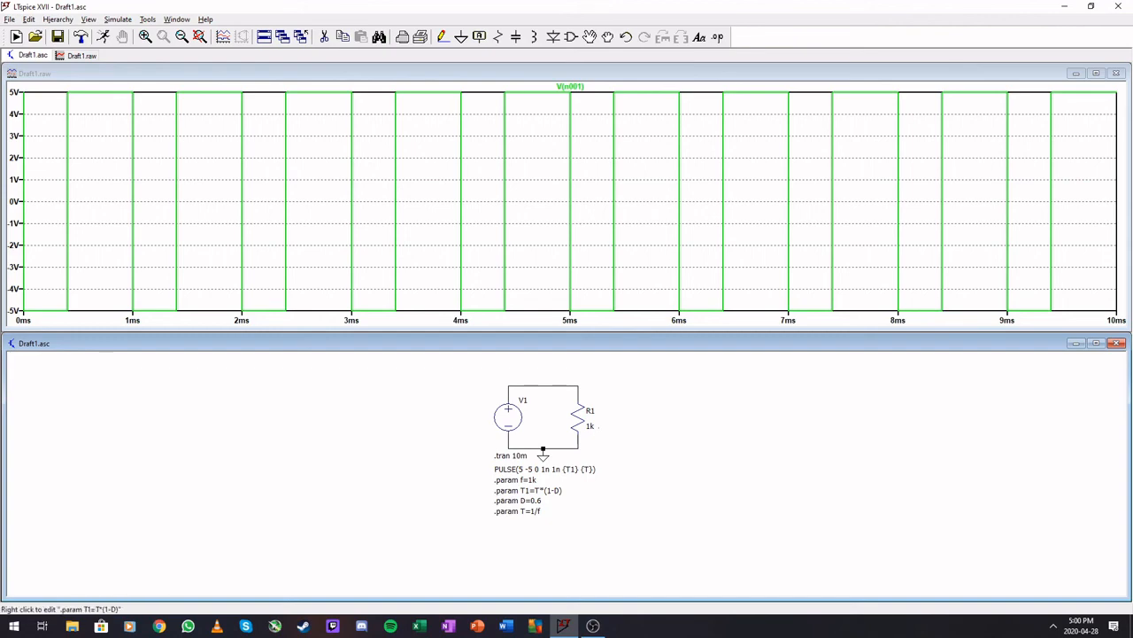
- Set the frequency parameter f to 500 and rerun the simulation
right_click(515, 479)
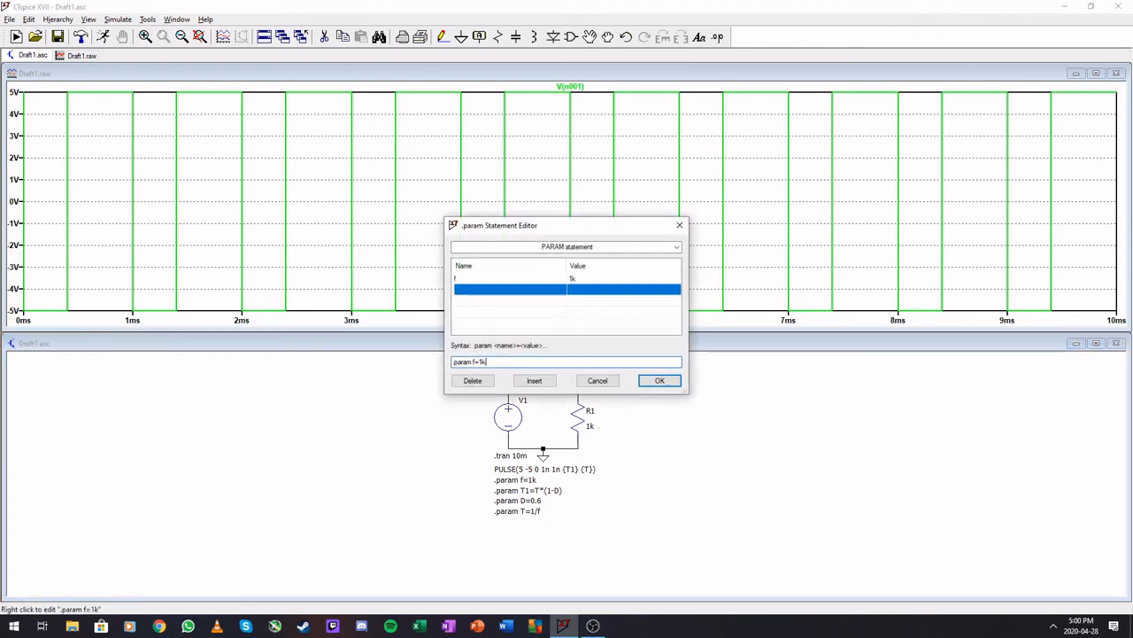
left_click_drag(487, 362, 479, 362)
type("500")
key("Return")
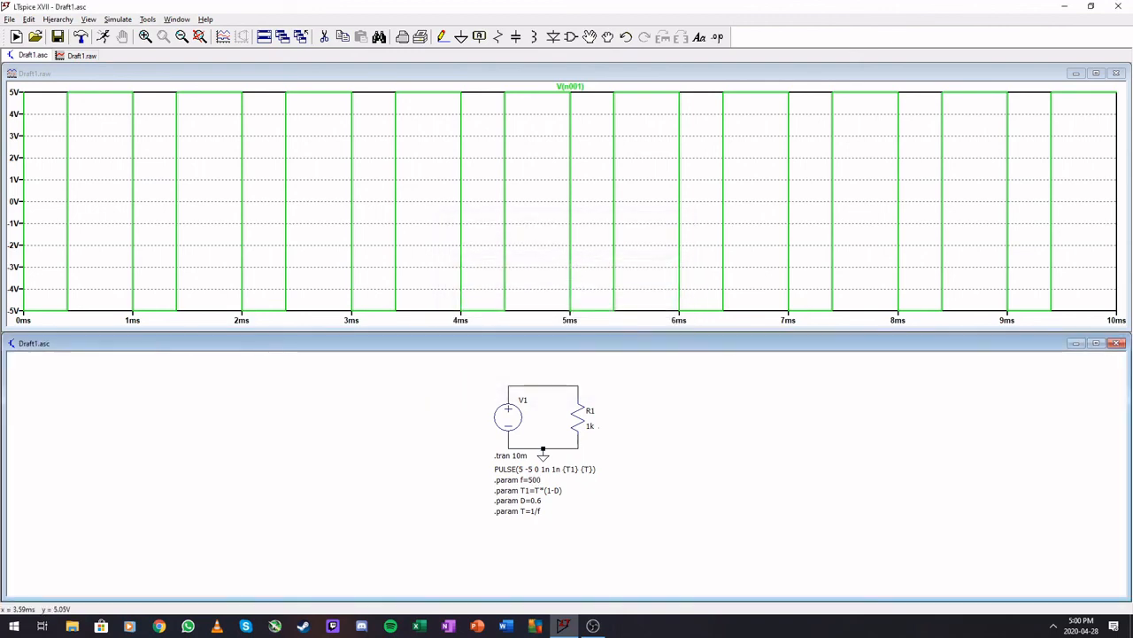
left_click(103, 36)
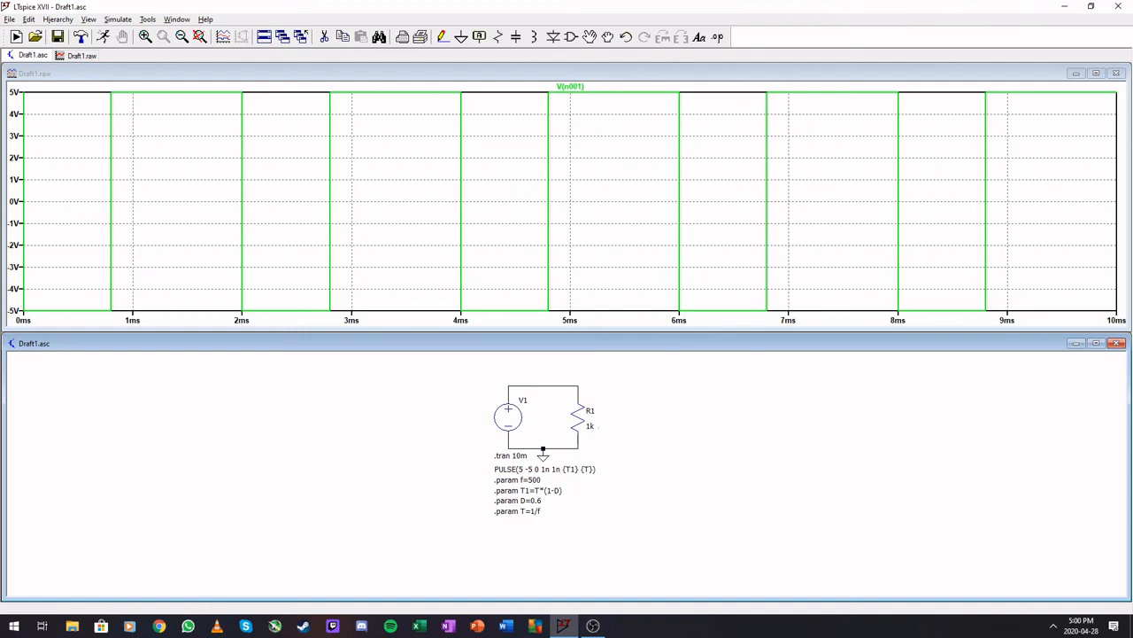
scroll(648, 450, "down", 1)
scroll(649, 449, "up", 3)
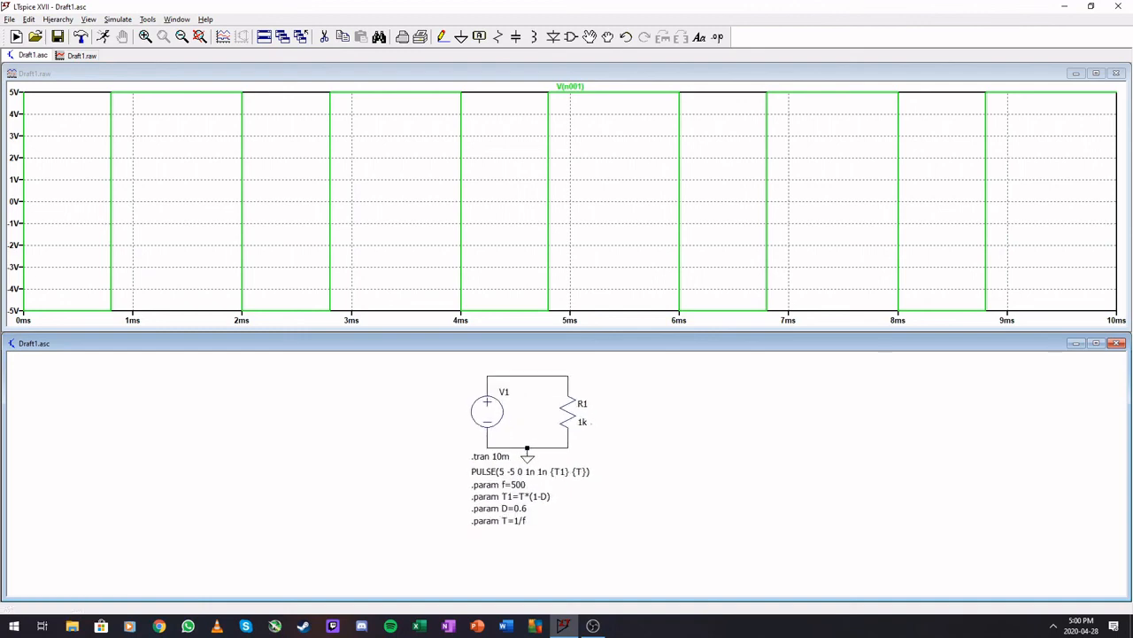